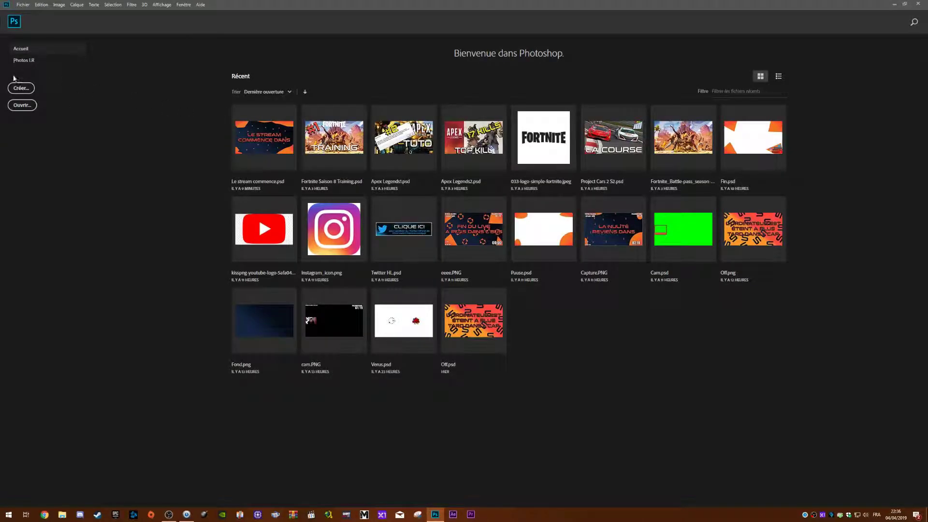
Step: Start a new document and name it Overlay YouTube
left_click(21, 88)
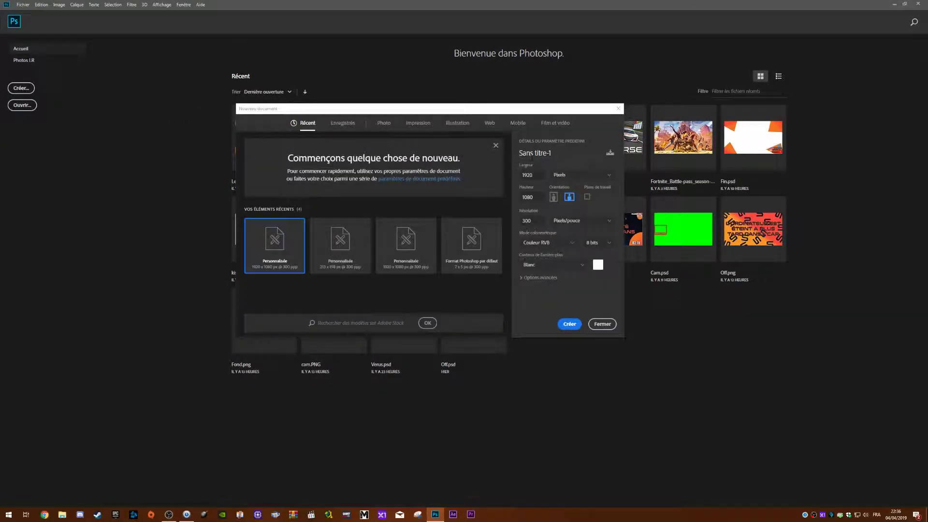
left_click_drag(552, 153, 519, 153)
type("Overley YouTU")
triple_click(563, 156)
type("LOverlay YouTube")
left_click(562, 294)
mouse_move(312, 111)
left_mouse_down()
mouse_move(259, 80)
mouse_move(80, 14)
mouse_move(190, 69)
mouse_move(104, 21)
mouse_move(440, 82)
mouse_move(627, 14)
mouse_move(204, 177)
mouse_move(287, 157)
mouse_move(317, 116)
left_mouse_up()
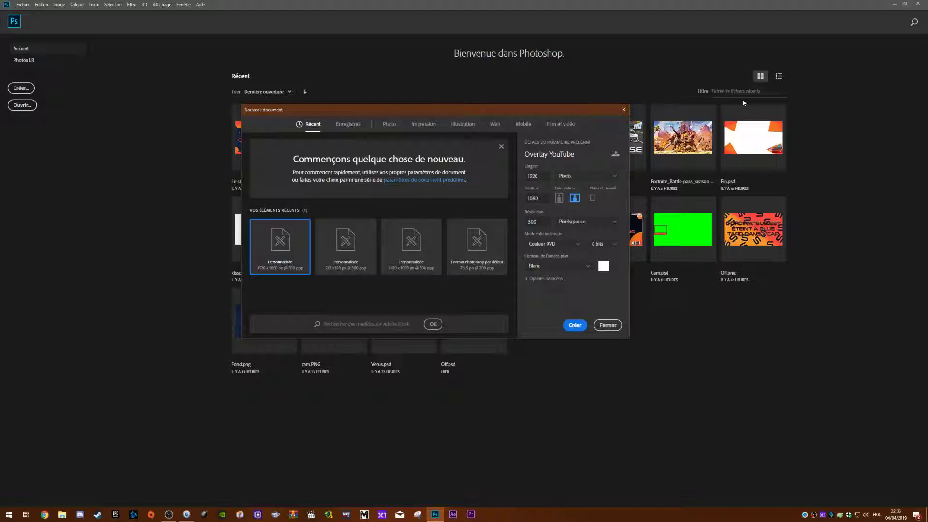
Step: Create the document at 1920 × 1080 pixels and 300 pixels per inch with a white (Blanc) background
left_click(542, 176)
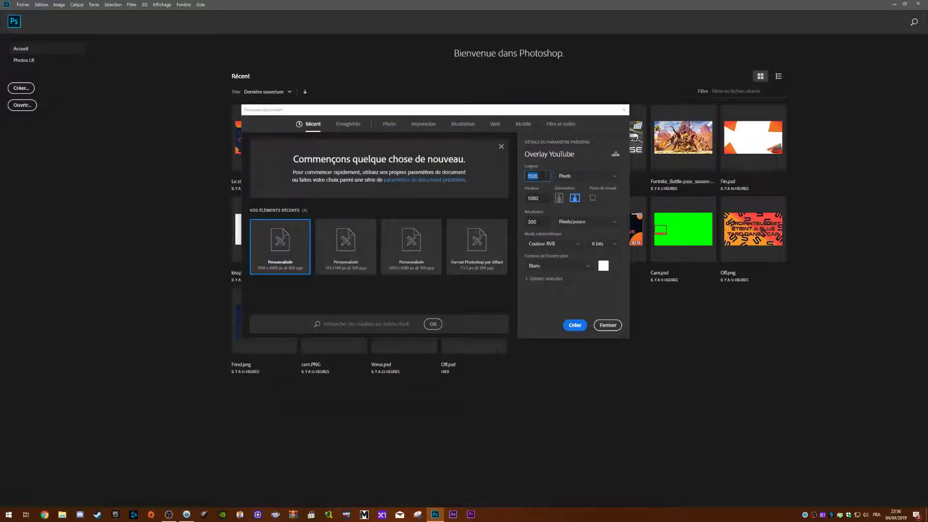
left_click(267, 112)
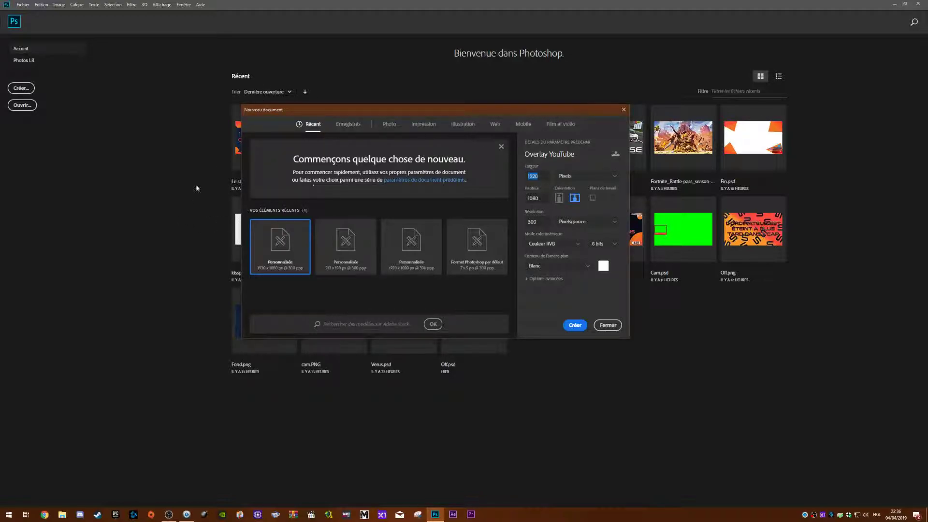
left_click(547, 175)
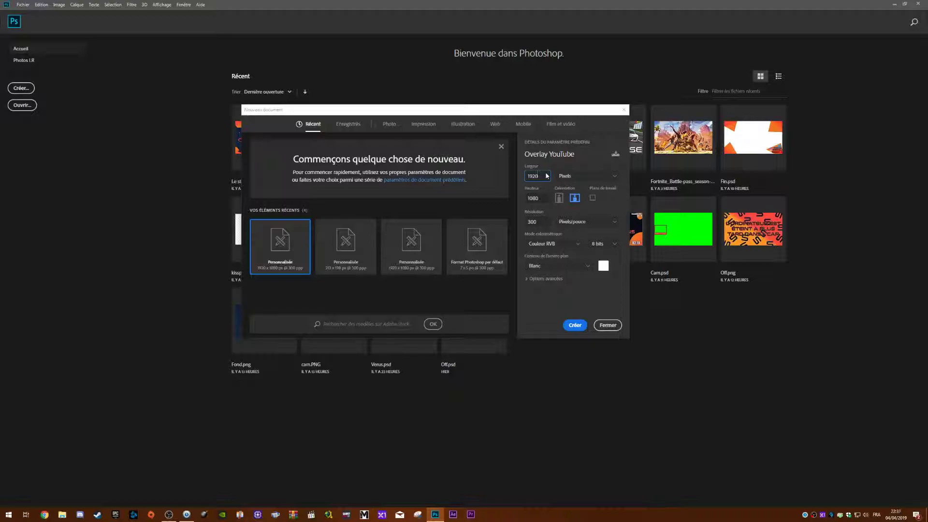
left_click(536, 222)
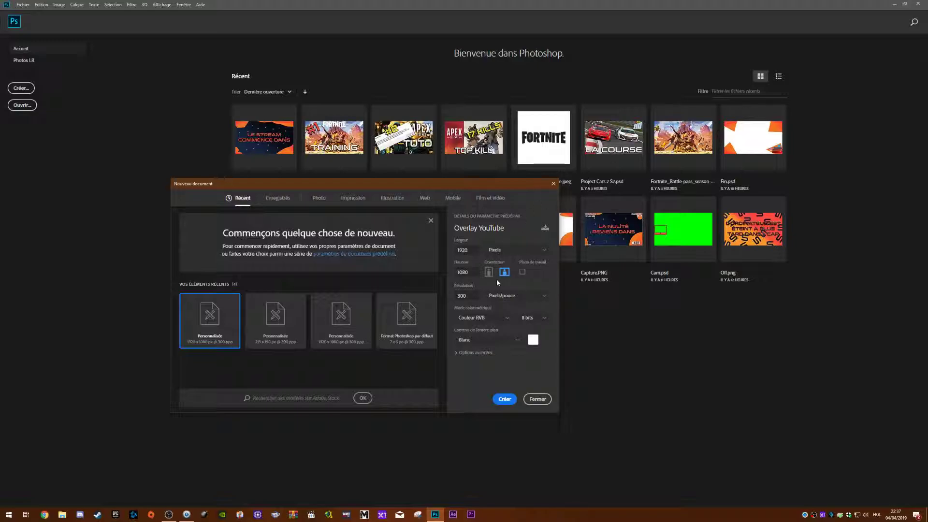
left_click_drag(467, 183, 504, 157)
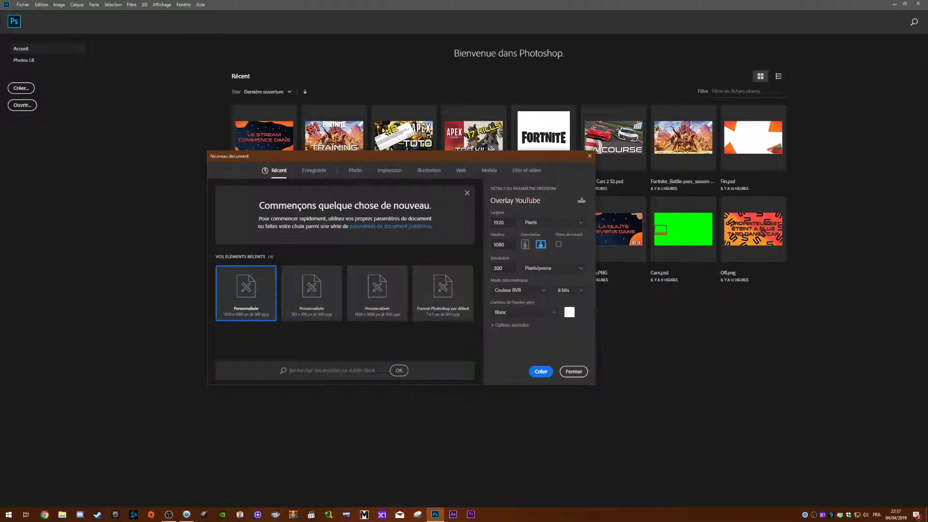
left_click(531, 312)
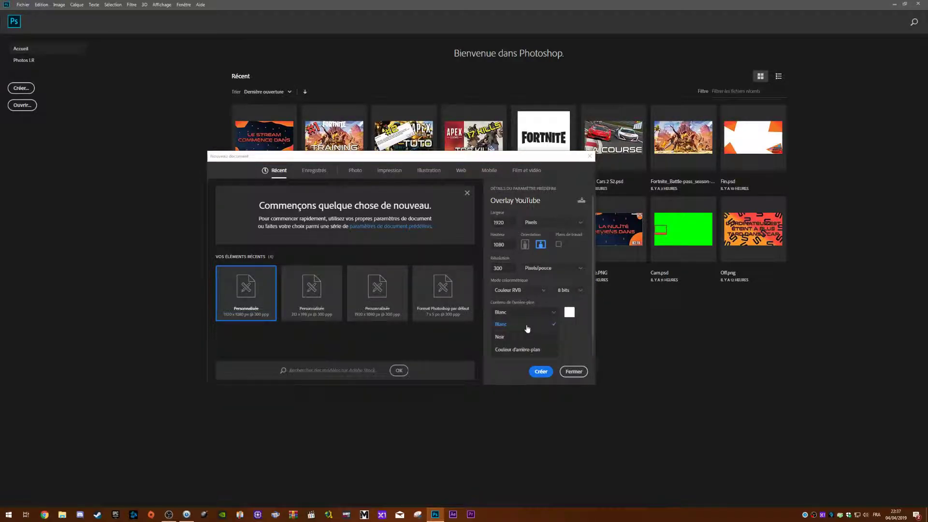
left_click(518, 326)
left_click(539, 371)
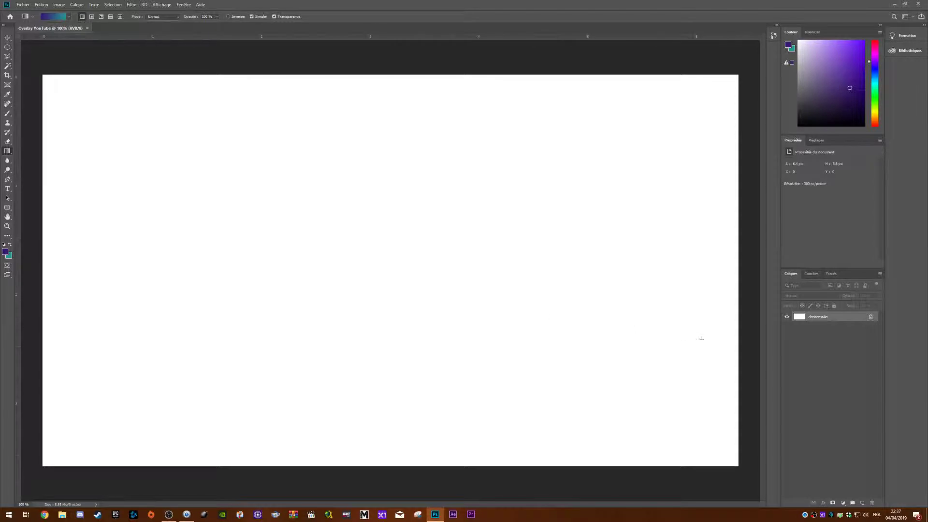
Step: Convert the background into a regular layer named Fond
right_click(813, 318)
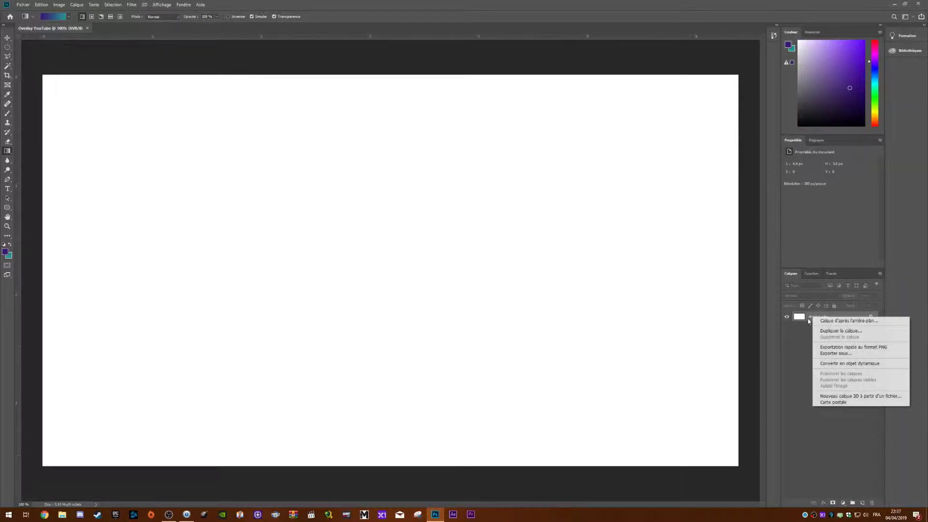
left_click(806, 333)
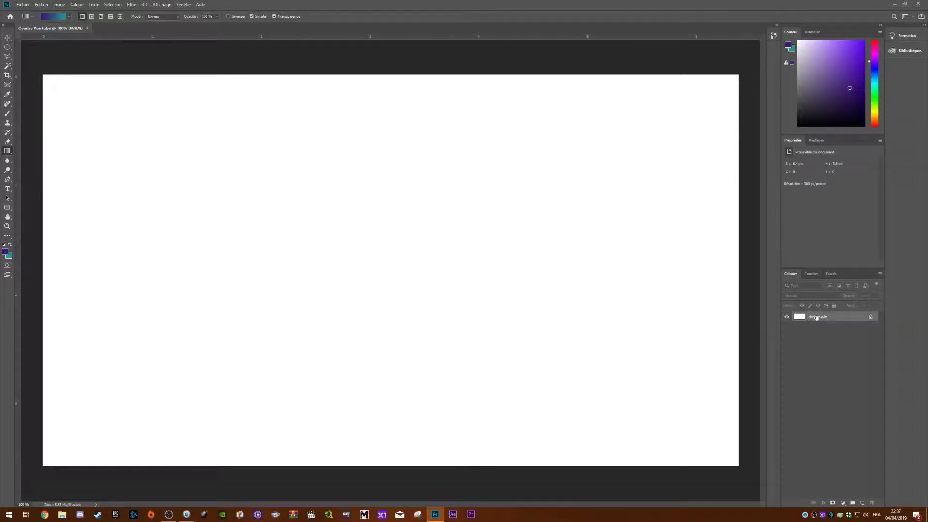
right_click(820, 320)
left_click(832, 326)
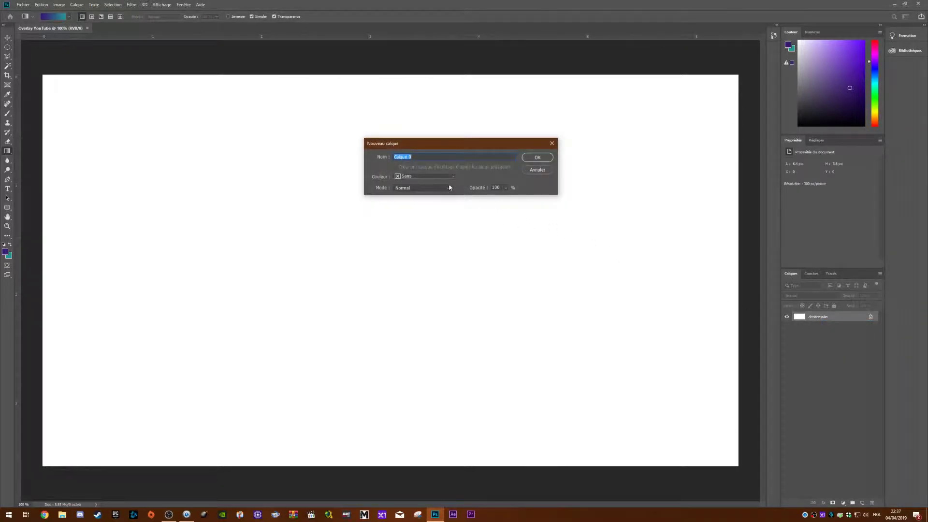
type("Fond")
key("Return")
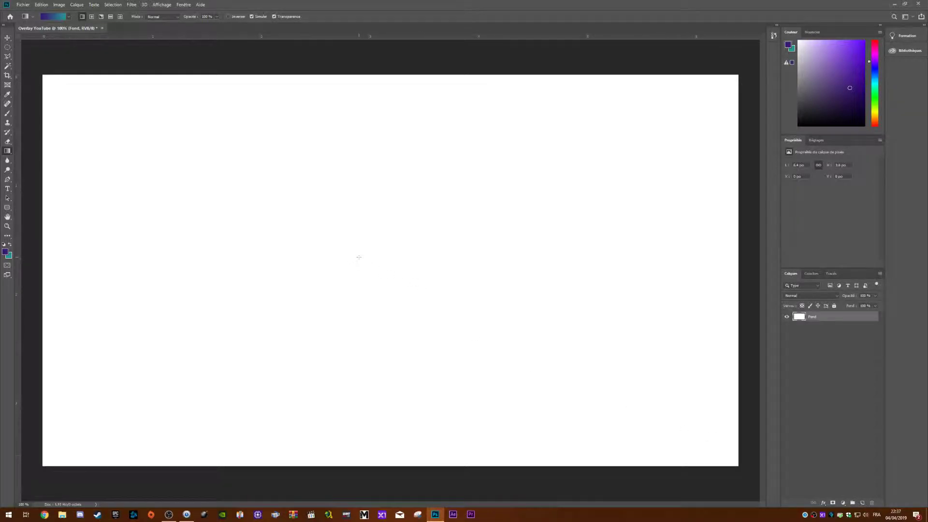
Step: Clear the entire content of the Fond layer to transparency and lock the layer
key("ctrl+a")
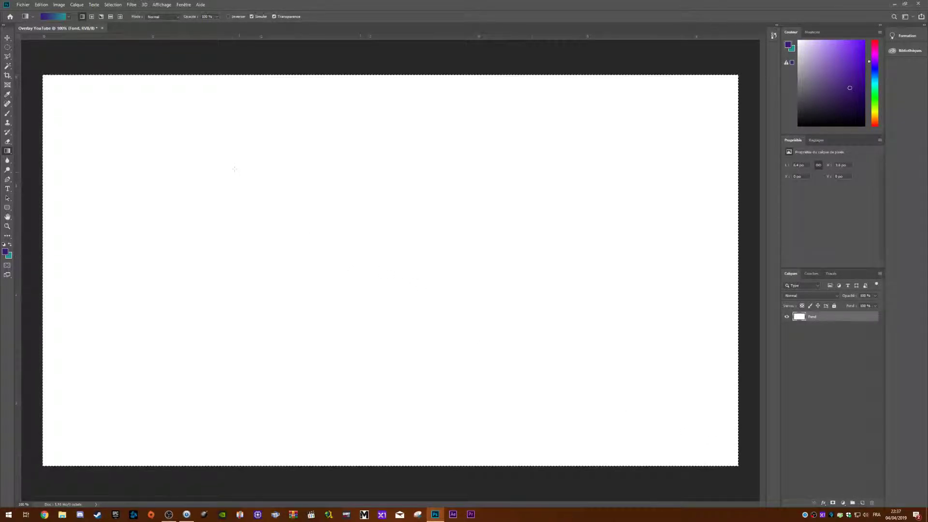
key("Delete")
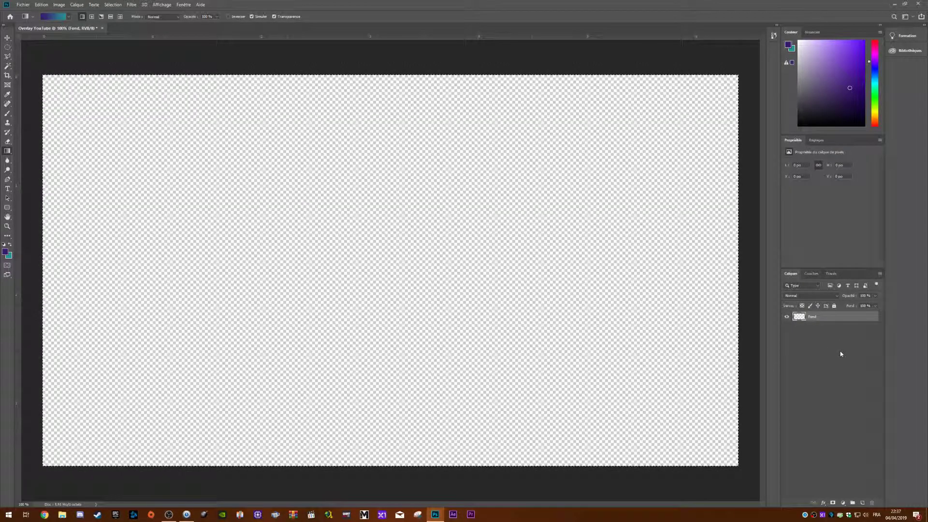
left_click(834, 305)
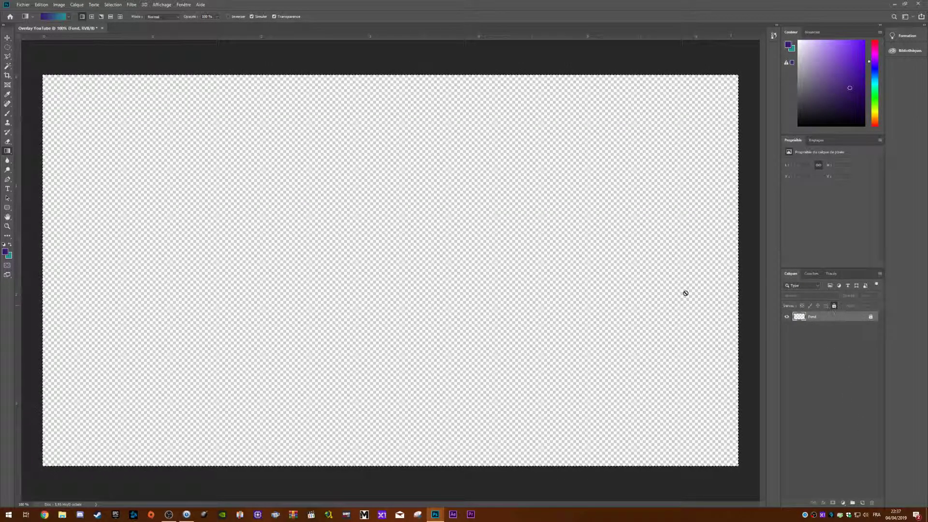
left_click(156, 125)
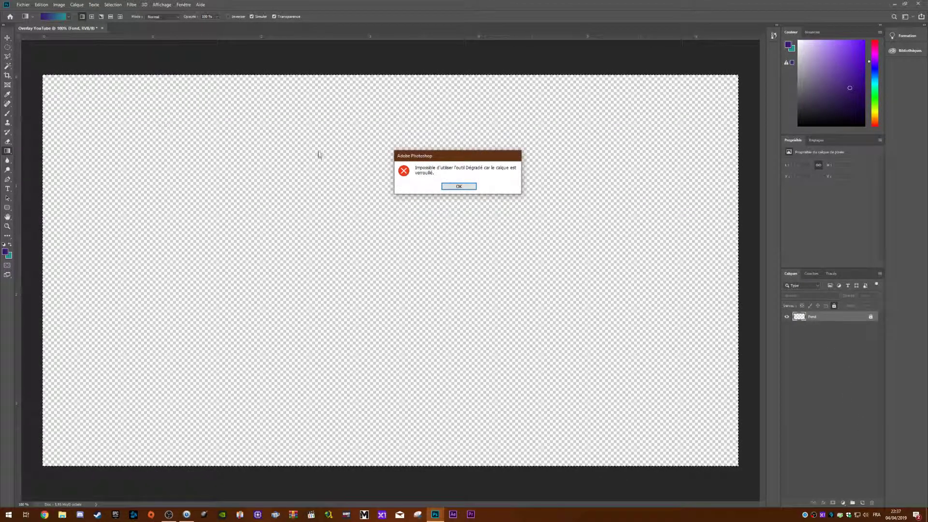
left_click(453, 186)
Step: Open Pause.psd from the Photoshop folder on the Stream (D:) drive as a reference
left_click(23, 4)
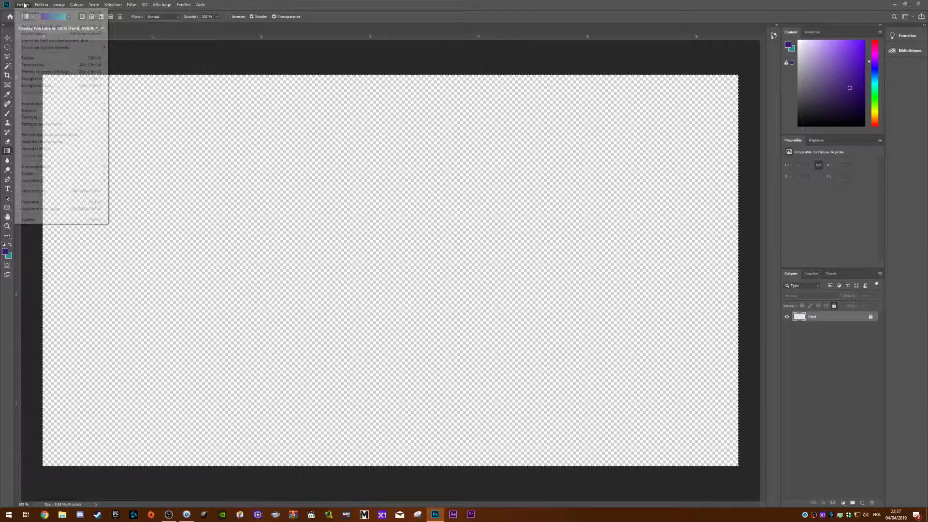
left_click(30, 19)
left_click(145, 151)
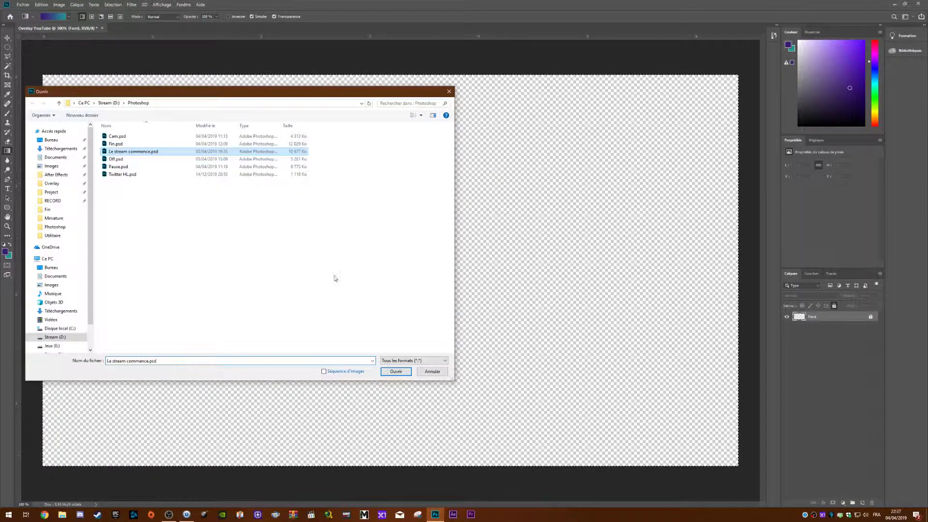
left_click(121, 167)
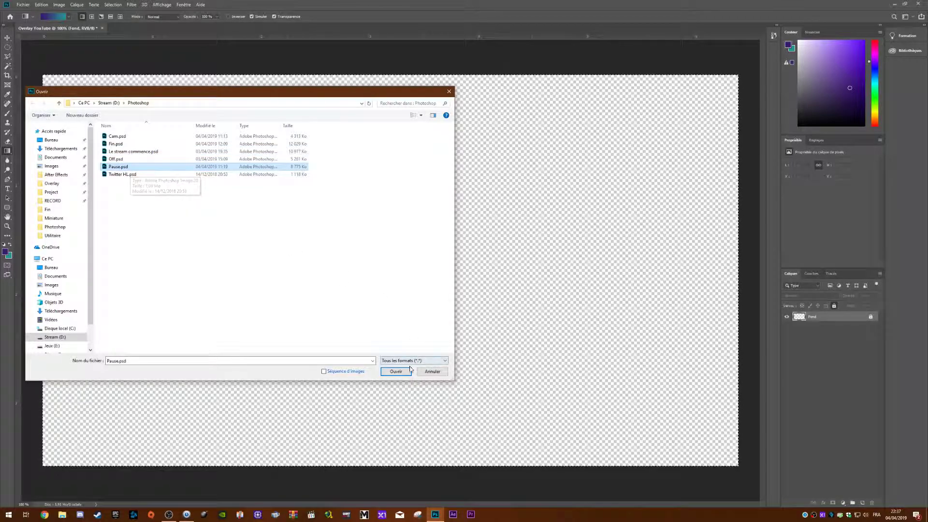
left_click(395, 370)
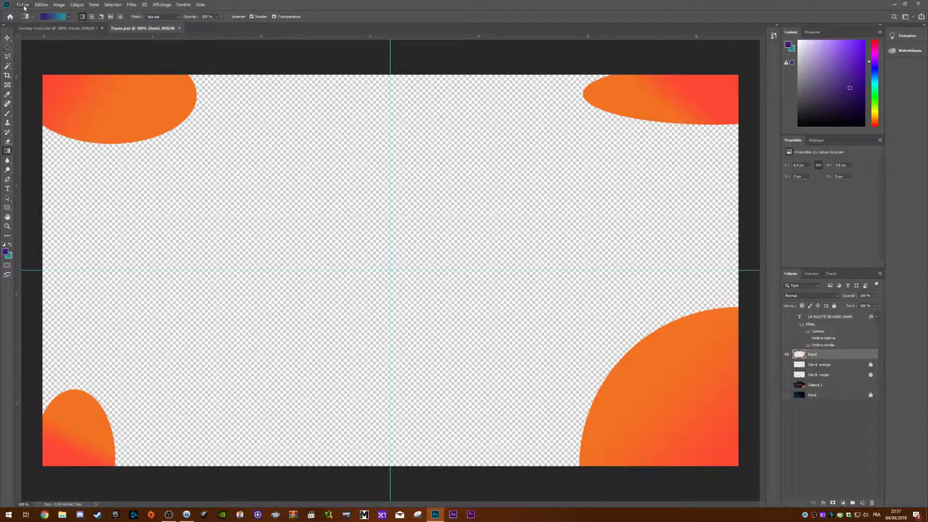
Step: Open Fin.psd from the same Photoshop folder as a reference
left_click(23, 4)
left_click(72, 19)
left_click(145, 174)
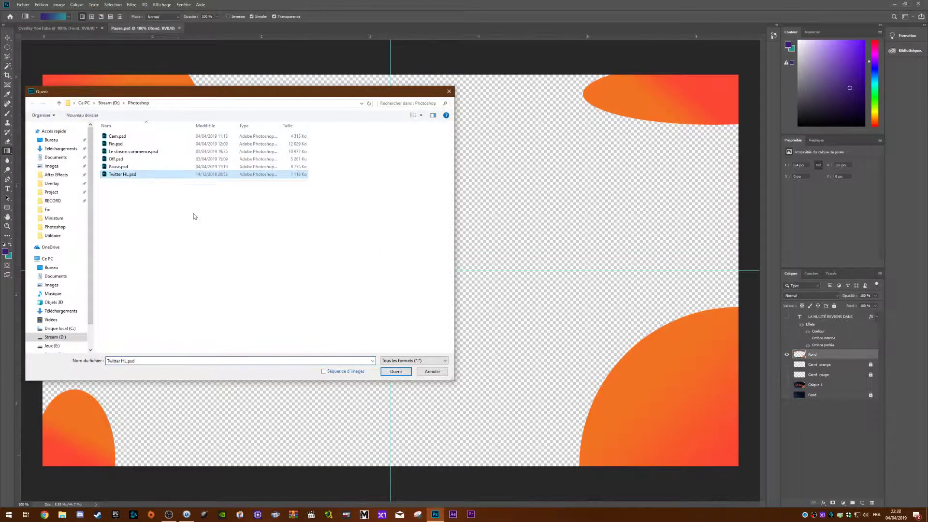
left_click(116, 144)
left_click(396, 371)
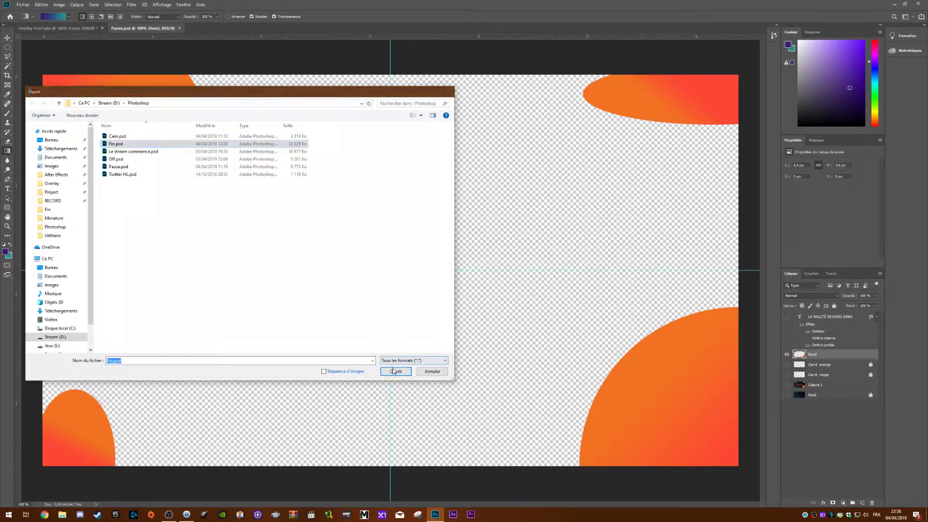
Step: Close Pause.psd and show the dark blue background layer in Fin.psd
left_click(176, 29)
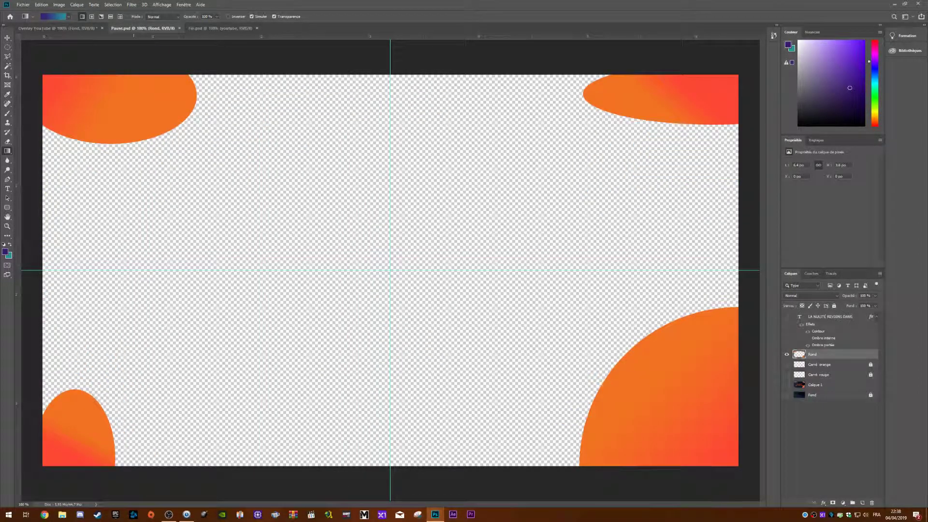
left_click(179, 28)
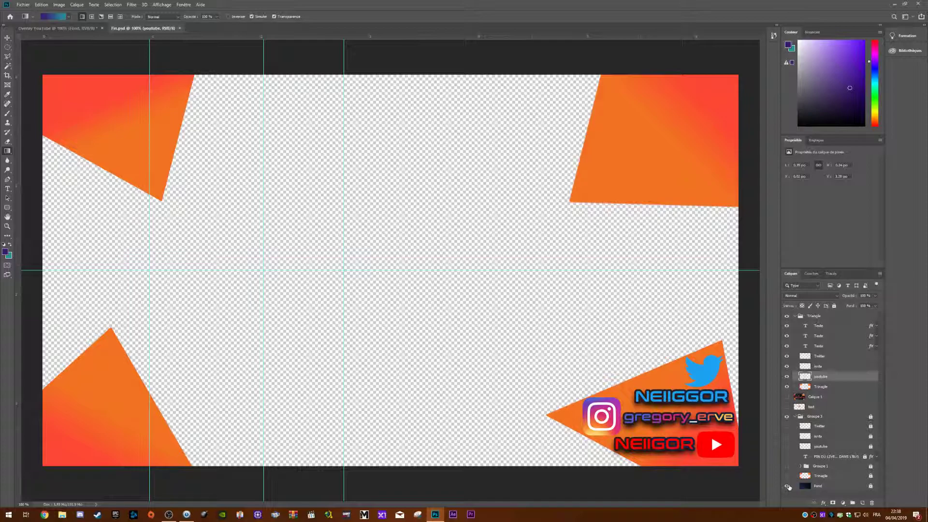
left_click(787, 486)
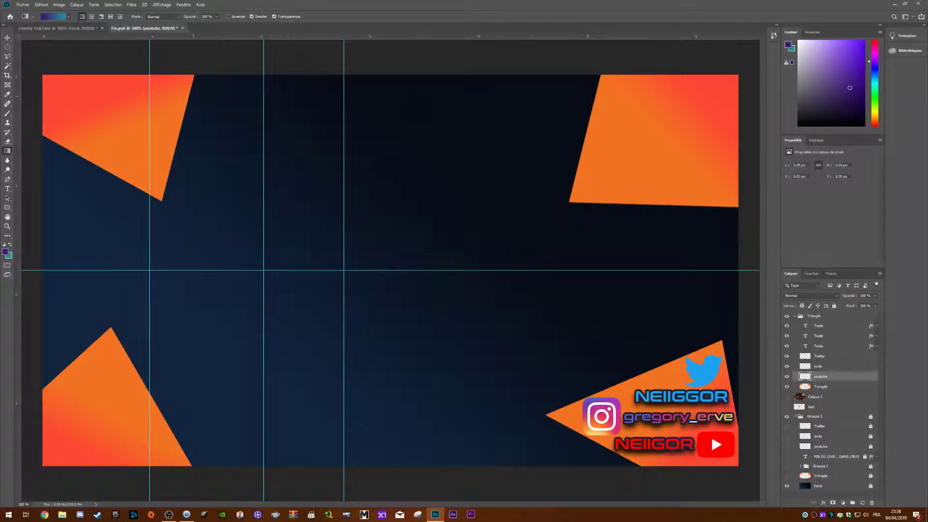
Step: Examine the orange triangles' edges against the dark background in Fin.psd at 200 %, and close that file
left_click(7, 226)
left_click(165, 164)
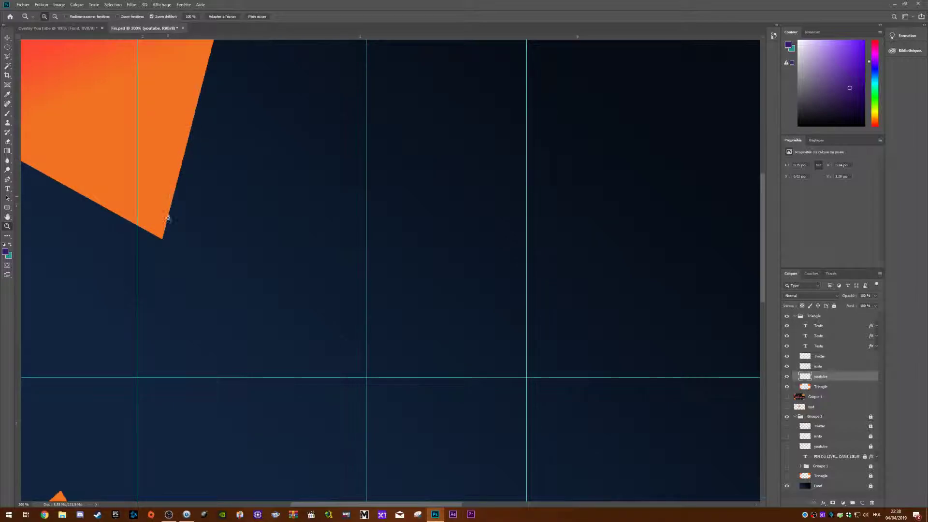
scroll(193, 164, "down", 2)
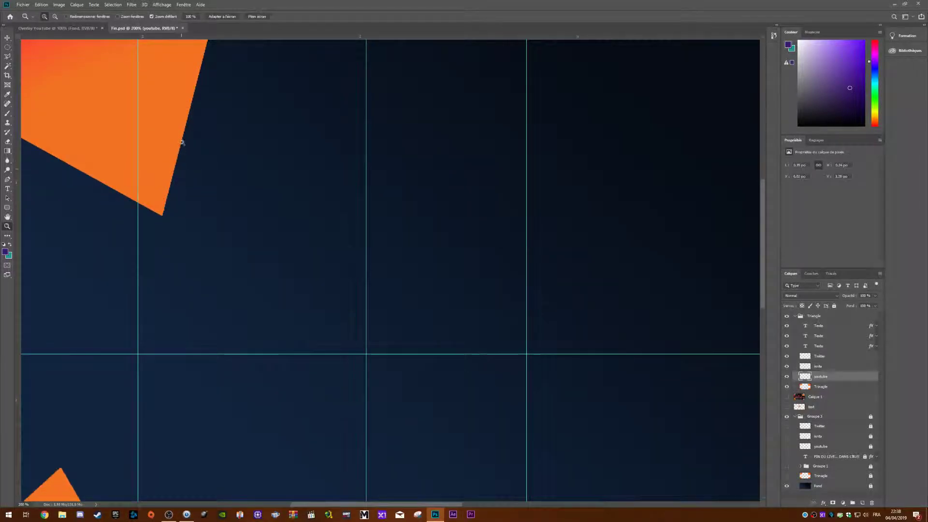
scroll(177, 131, "down", 3)
scroll(178, 145, "down", 10)
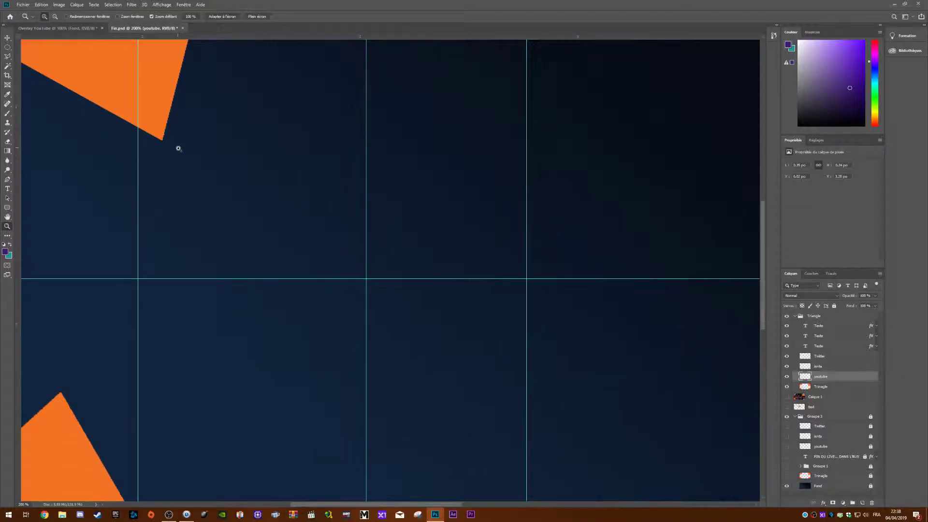
scroll(190, 246, "down", 2)
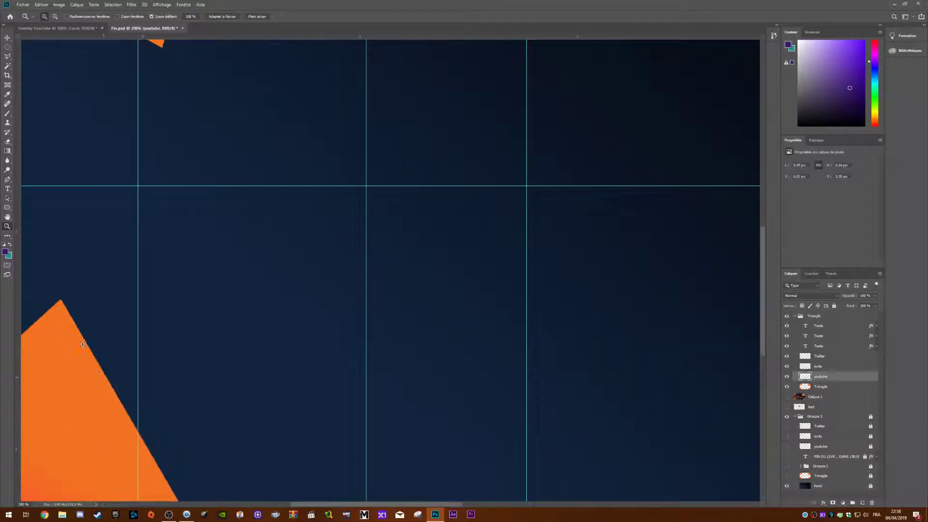
scroll(82, 343, "up", 8)
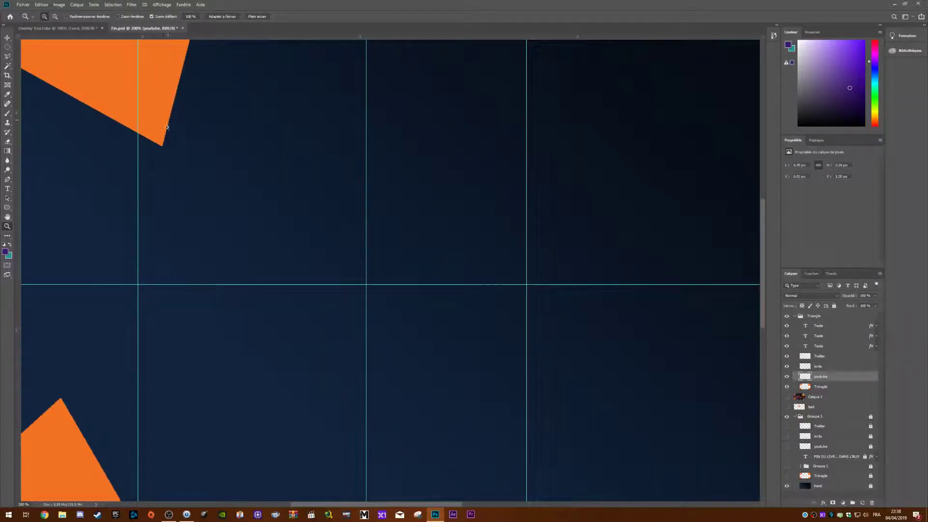
left_click(183, 28)
left_click(472, 185)
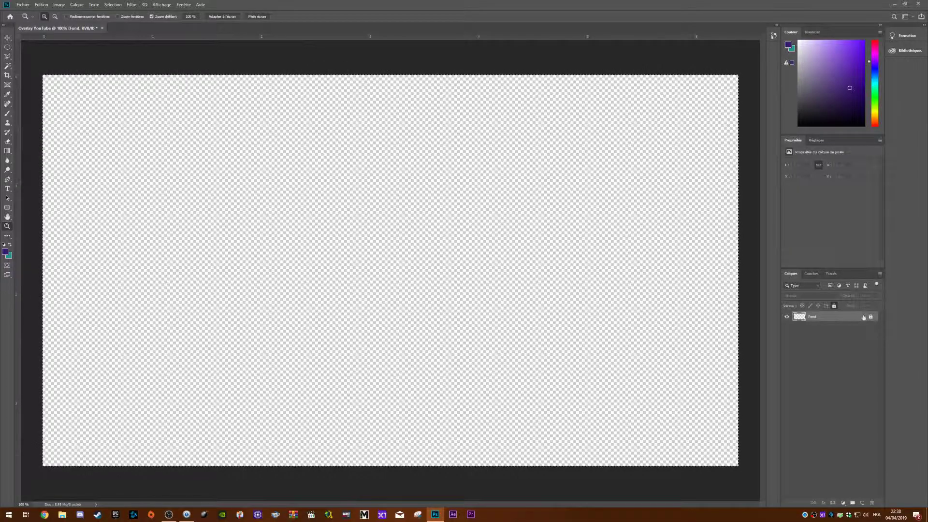
Step: Unlock the Fond layer of the Overlay YouTube document
left_click(872, 318)
left_click(11, 245)
left_click(5, 251)
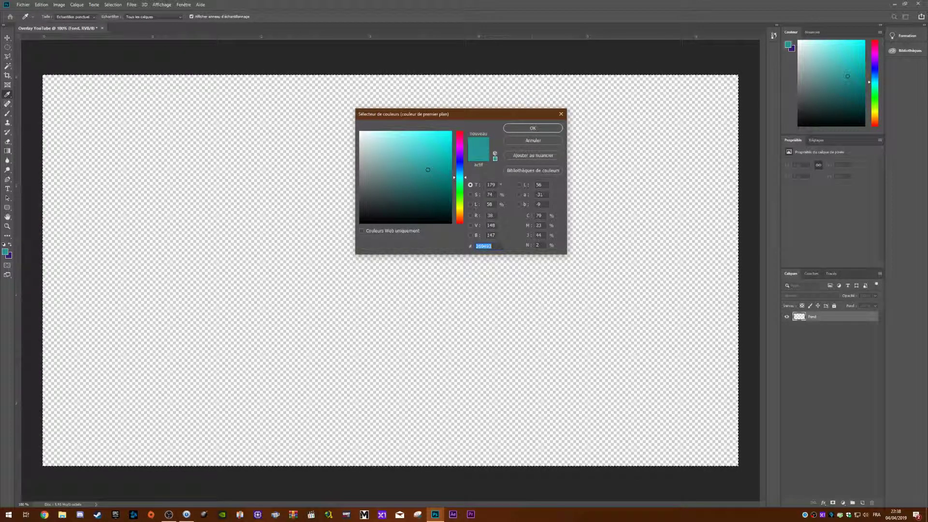
left_click(10, 246)
key("Return")
key("z")
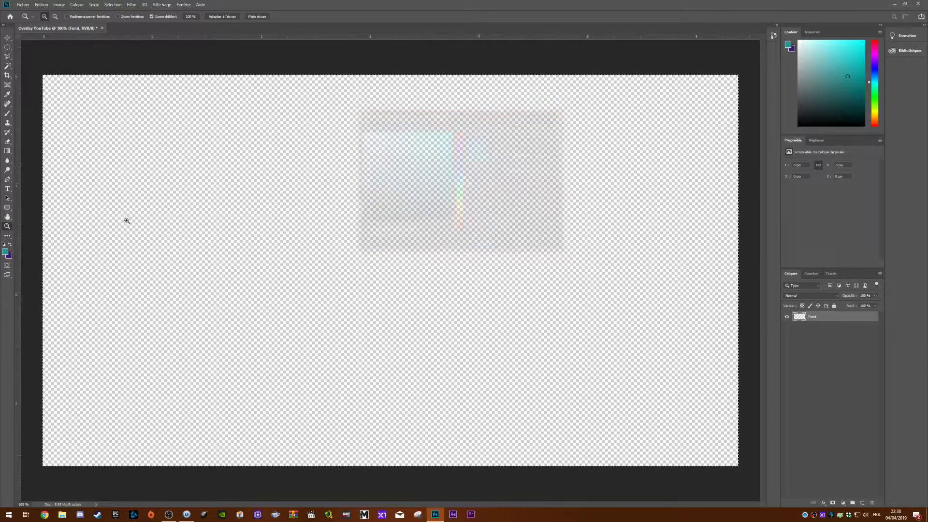
left_click(10, 246)
Step: Make the dark purple #3b1972 the foreground colour and teal the background colour
key("i")
left_click(5, 252)
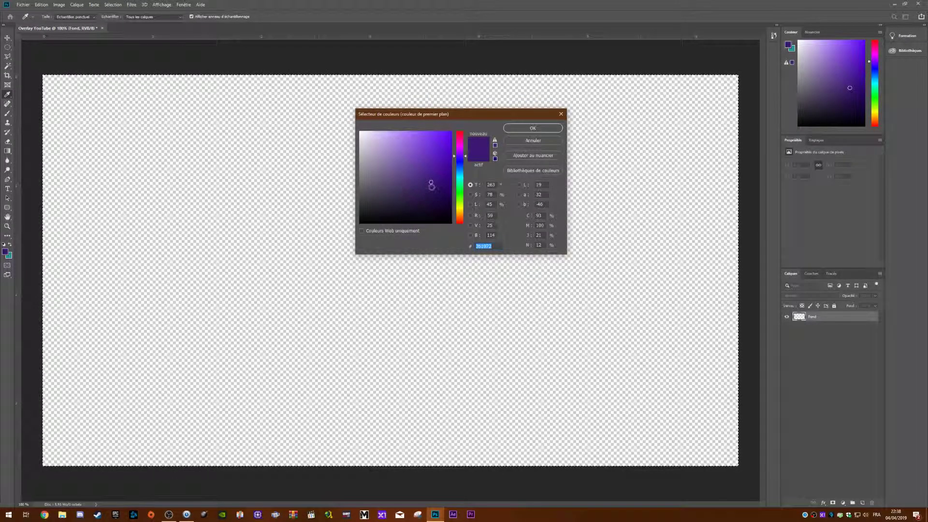
key("Return")
key("z")
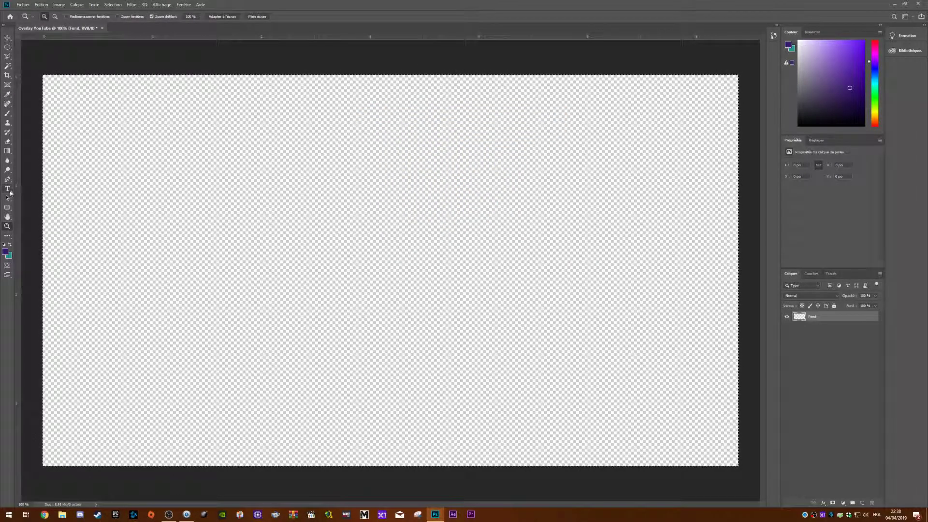
Step: Try a linear purple-to-teal gradient running diagonally from the lower-left to the upper-right of the Fond layer
left_click(7, 151)
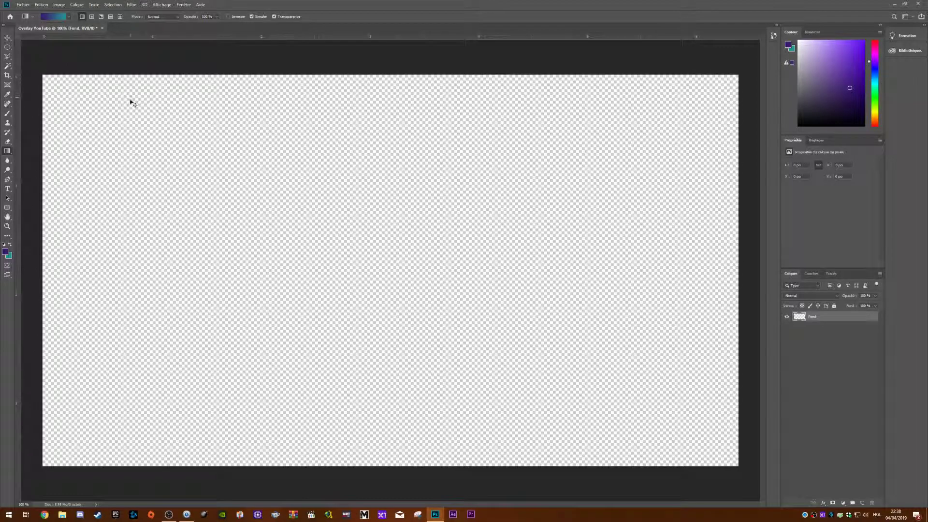
left_click_drag(99, 408, 502, 138)
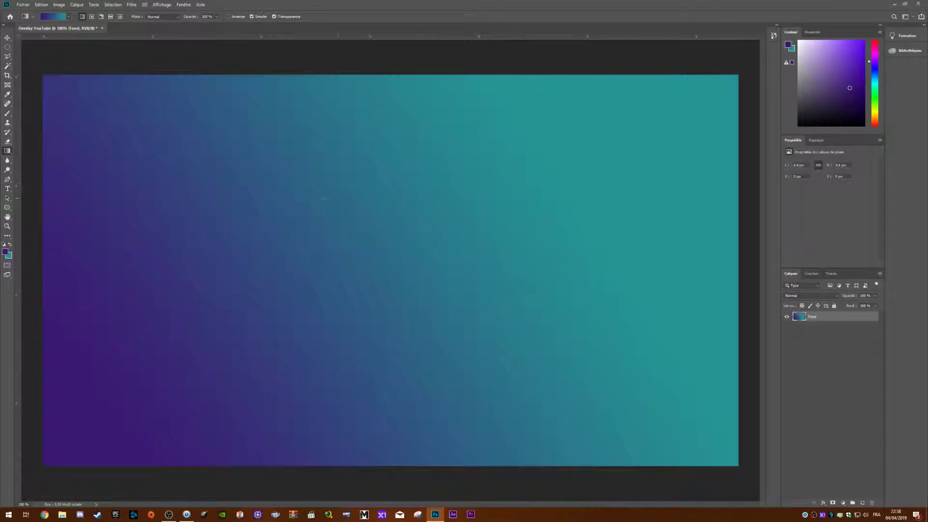
right_click(8, 151)
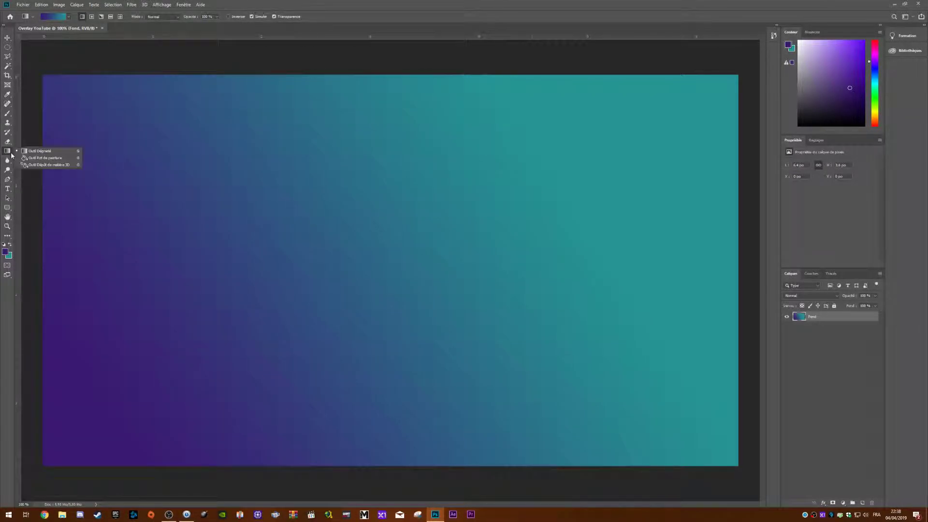
left_click(39, 154)
right_click(9, 153)
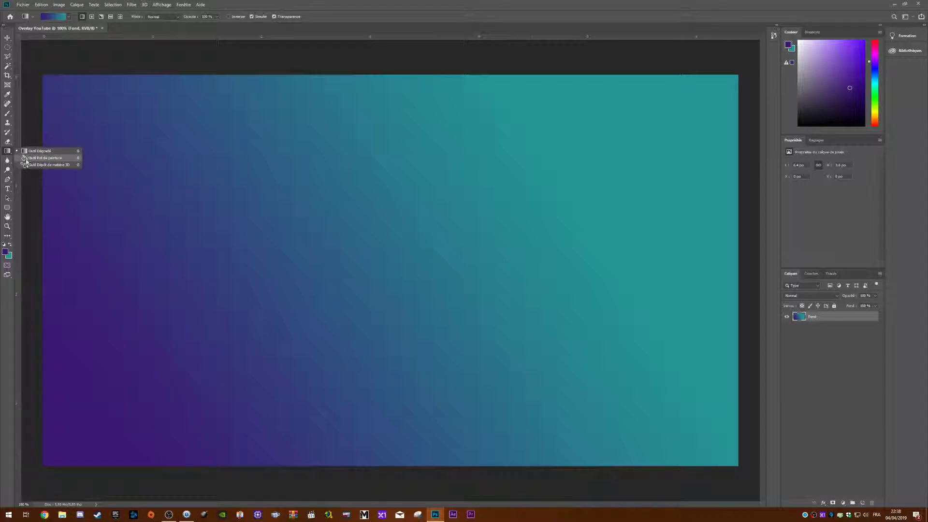
left_click(40, 151)
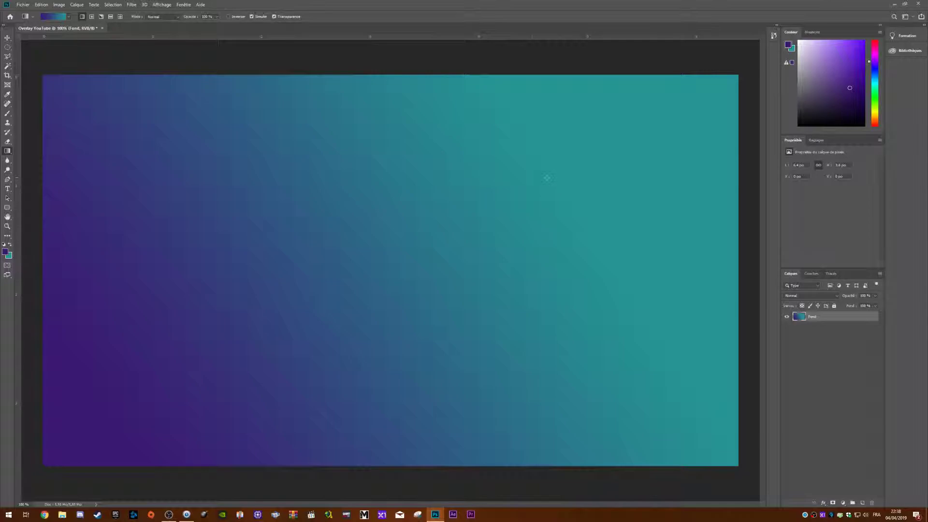
key("ctrl+z")
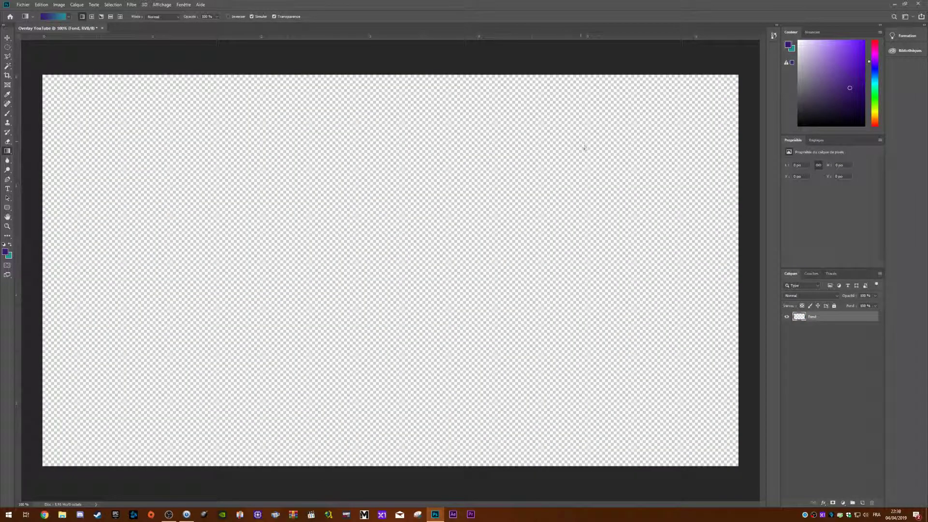
Step: Try several purple-to-teal gradients of different lengths and positions from the upper-right towards the lower-left of Fond, undoing each one
left_click_drag(585, 147, 497, 194)
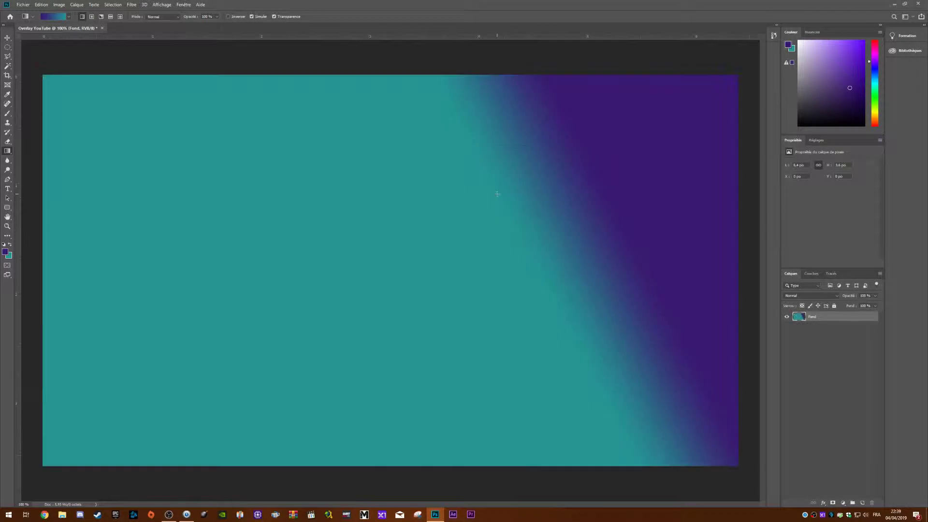
key("ctrl+z")
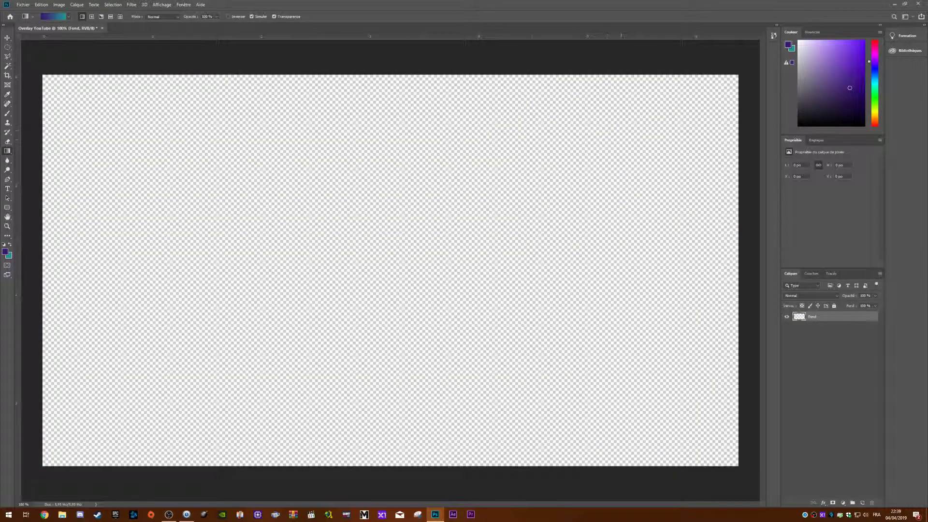
left_click_drag(585, 158, 329, 282)
key("ctrl+z")
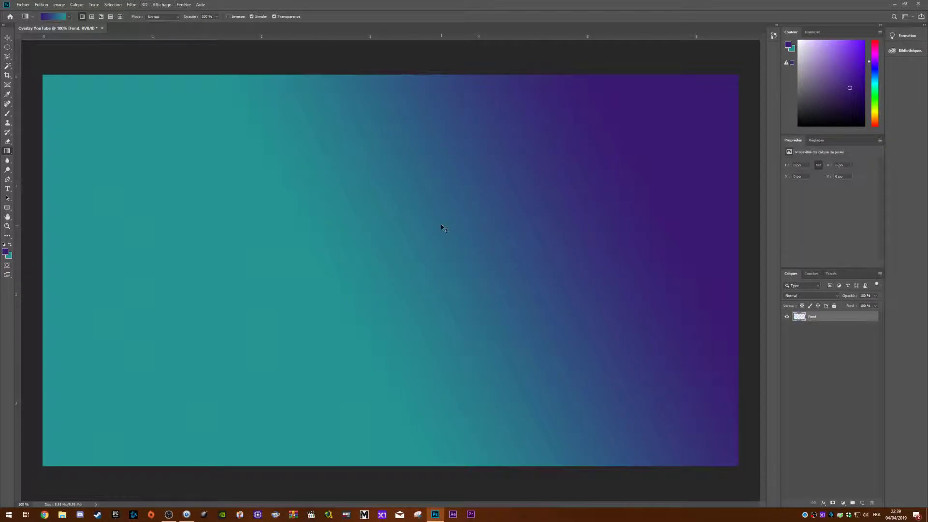
left_click_drag(447, 219, 410, 220)
key("ctrl+z")
key("ctrl+z")
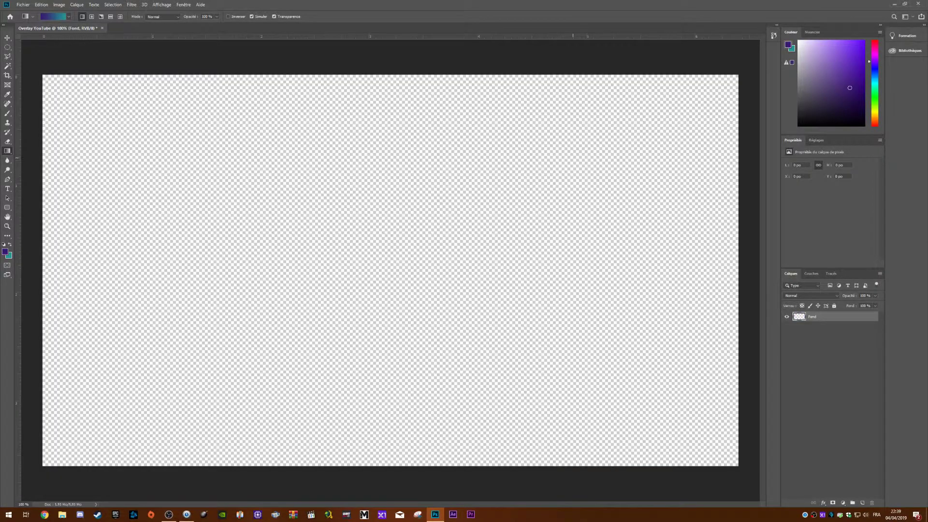
left_click_drag(497, 193, 430, 232)
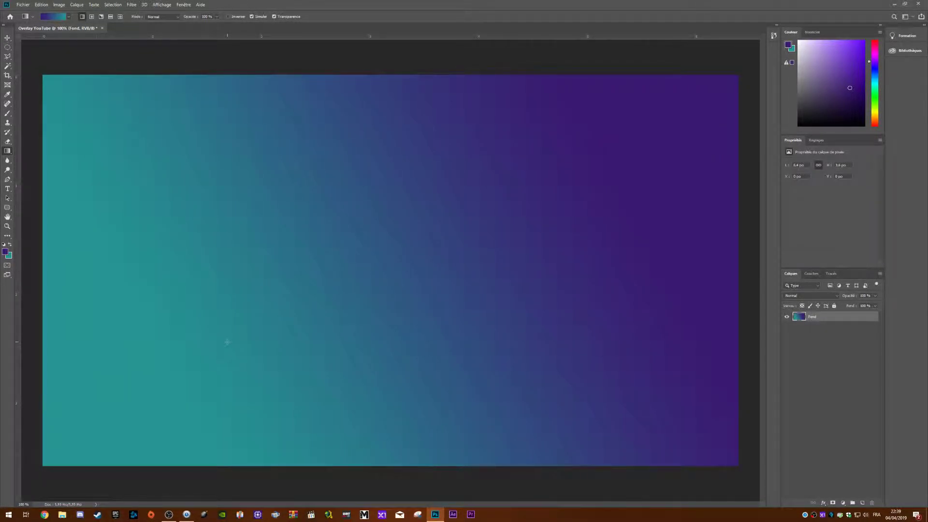
key("ctrl+z")
left_click_drag(492, 186, 290, 275)
key("ctrl+z")
left_click_drag(409, 227, 322, 291)
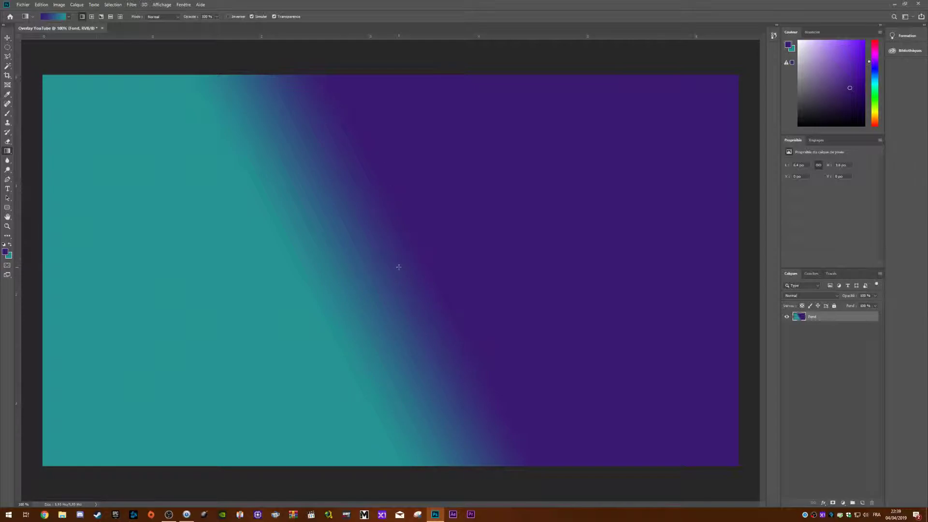
key("ctrl+z")
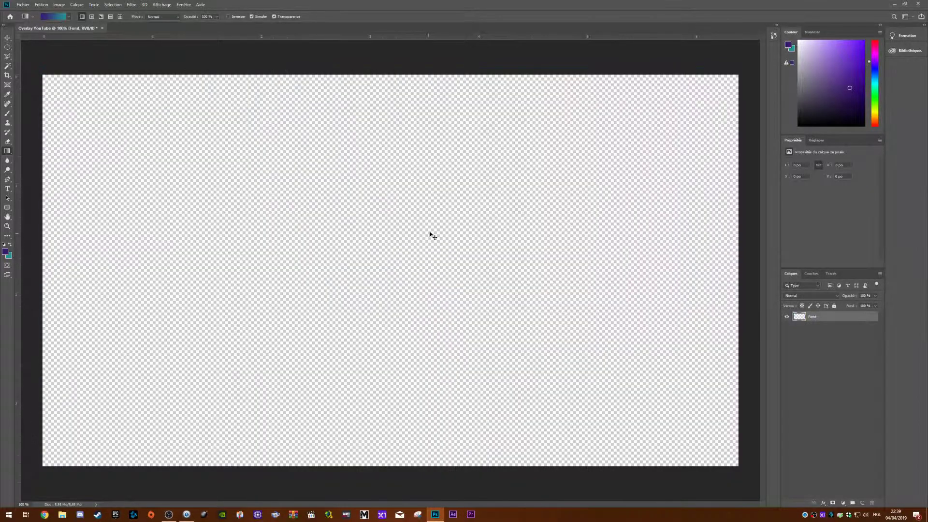
left_click_drag(476, 181, 248, 314)
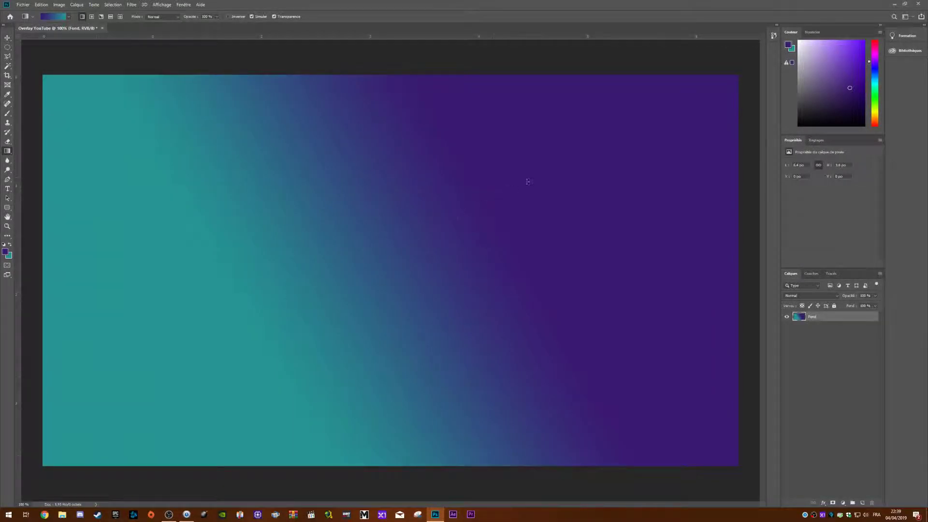
key("ctrl+z")
left_click_drag(602, 143, 284, 304)
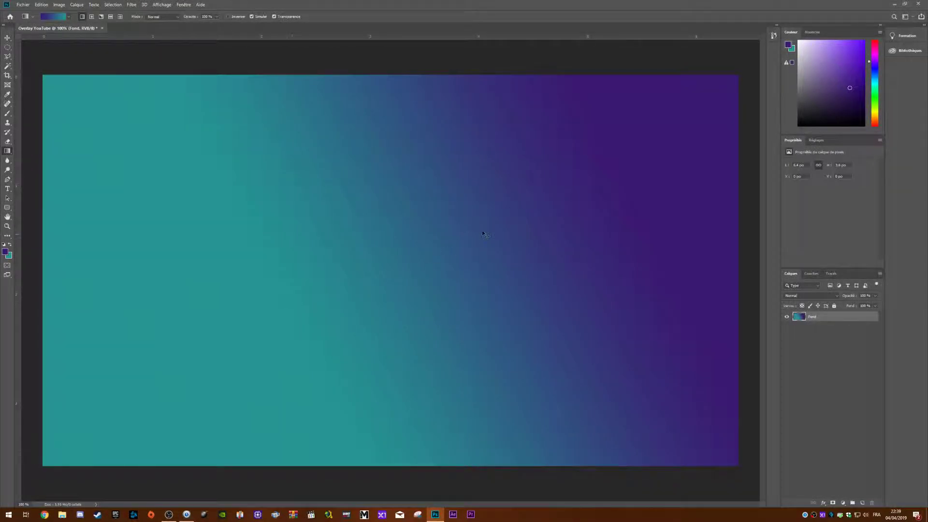
key("ctrl+z")
Step: Fill Fond with a diagonal linear gradient from purple at the upper right to teal at the lower left, and lock the layer
left_click_drag(532, 179, 266, 319)
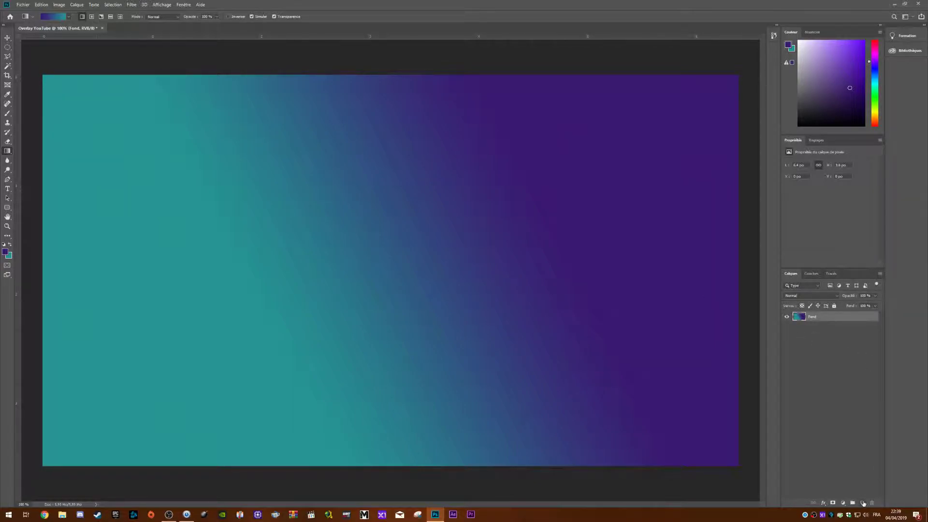
left_click(834, 306)
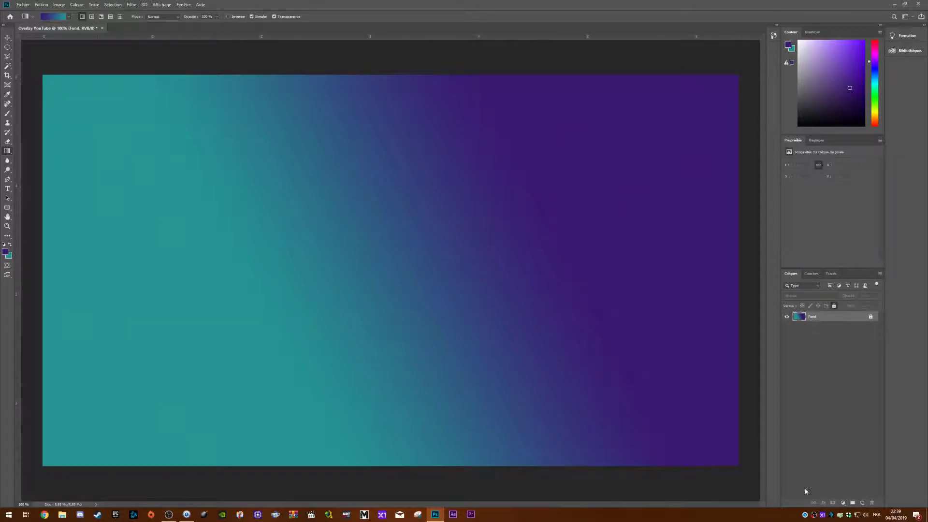
Step: Add a new layer above Fond and name it Forme
left_click(862, 503)
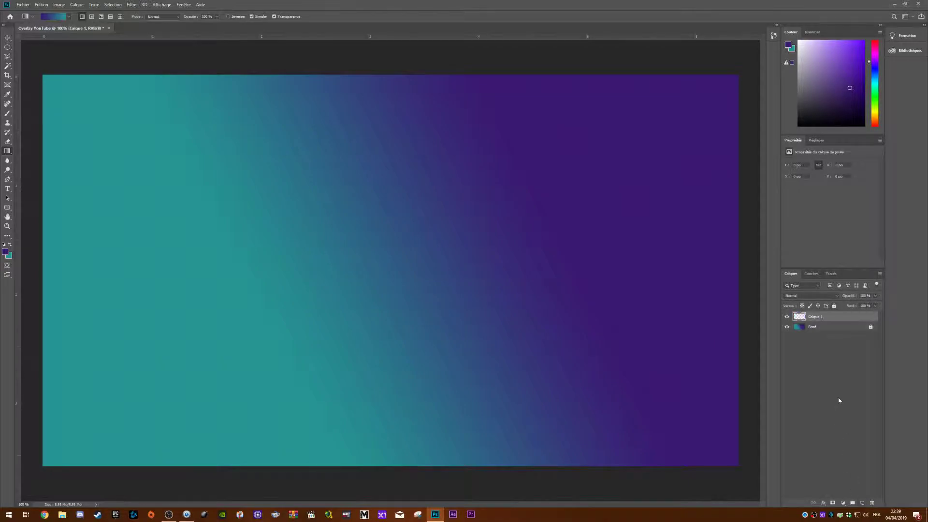
double_click(820, 319)
key("BackSpace")
type("Forme")
key("Return")
Step: Open Le stream commence.psd as a reference for the overlay's shapes
left_click(22, 4)
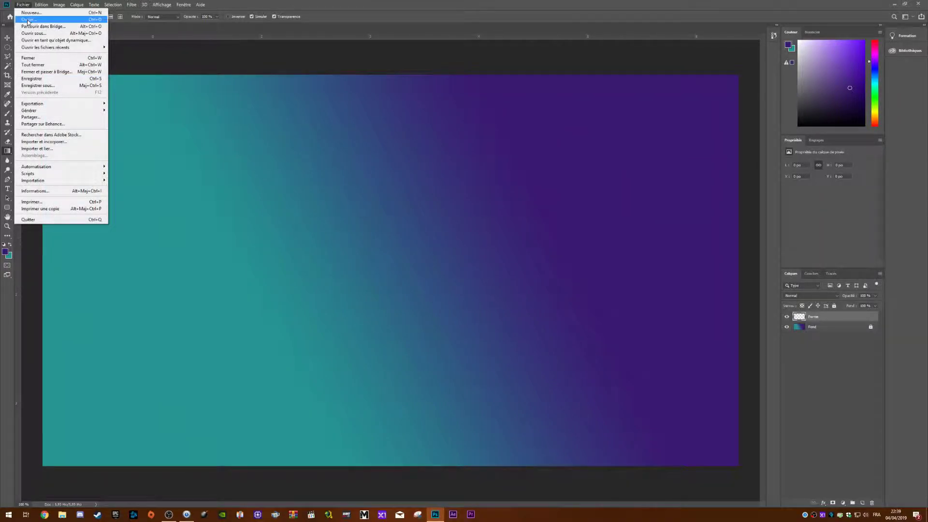
left_click(29, 18)
left_click(395, 371)
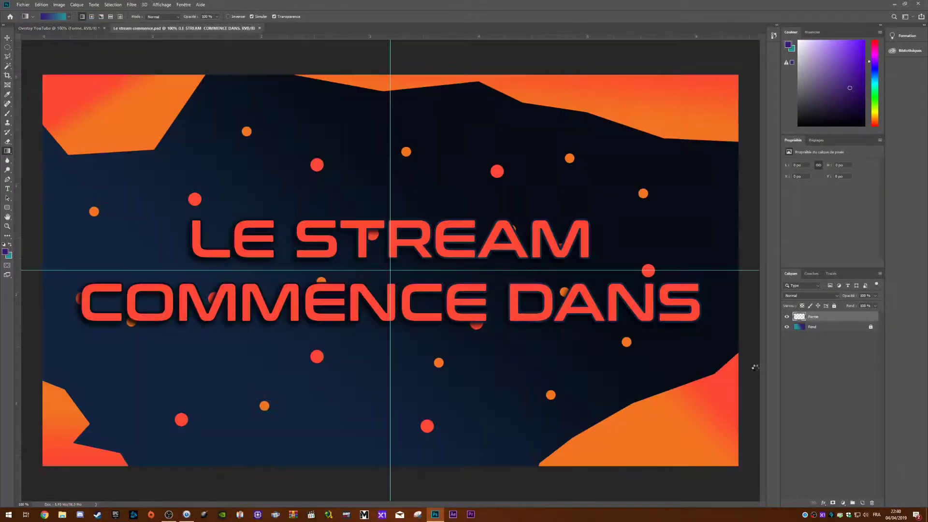
Step: Hide the title, Rond Orange and Rond Rouge layers to examine the Forme shapes over Fond, and return to the Overlay YouTube document
left_click(787, 374)
left_click(786, 364)
left_click(787, 316)
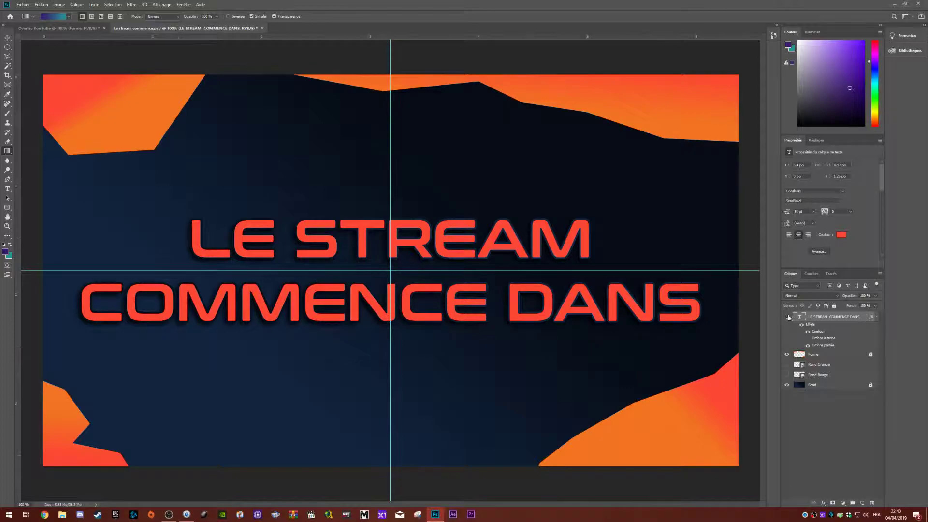
left_click(787, 385)
left_click(787, 355)
left_click(787, 384)
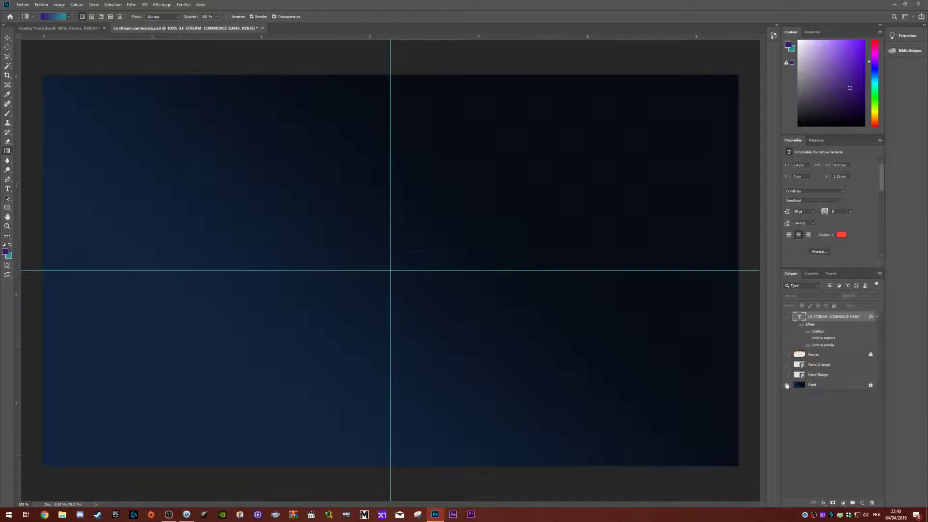
left_click(786, 354)
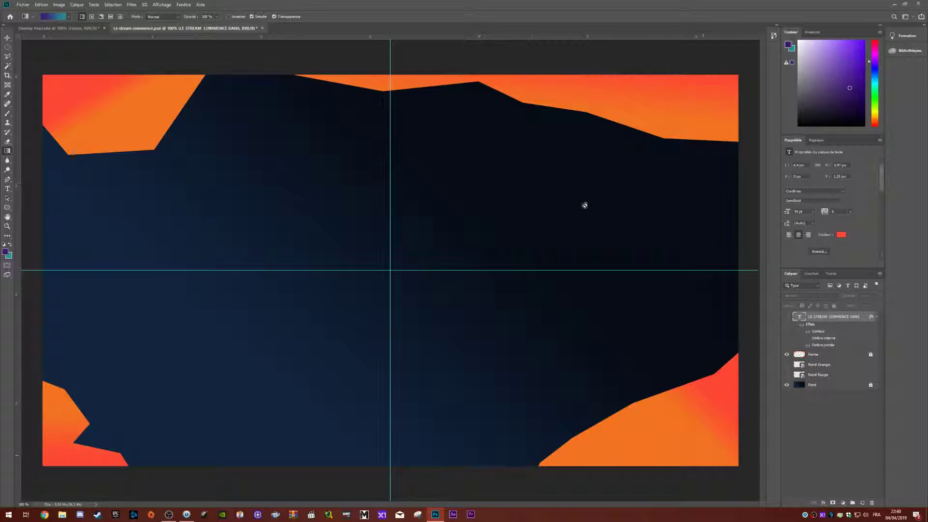
left_click(73, 28)
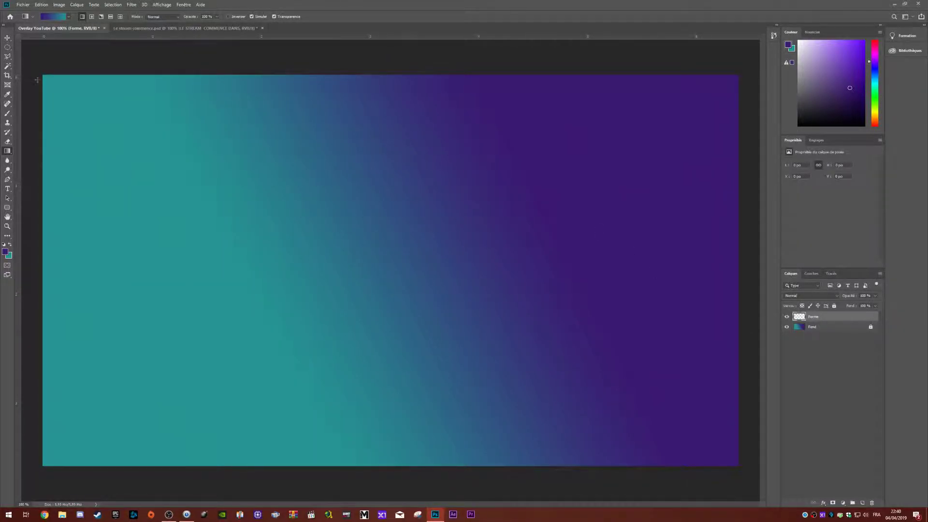
right_click(7, 49)
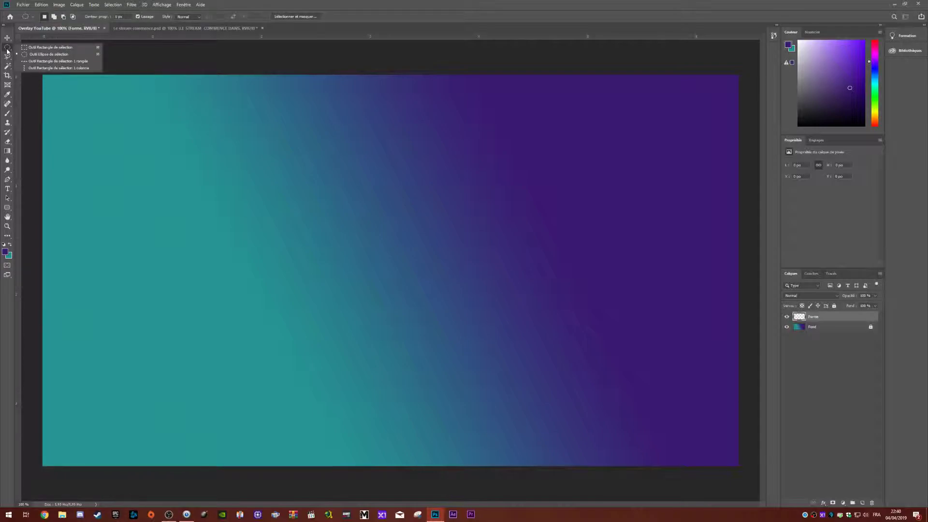
left_click(24, 68)
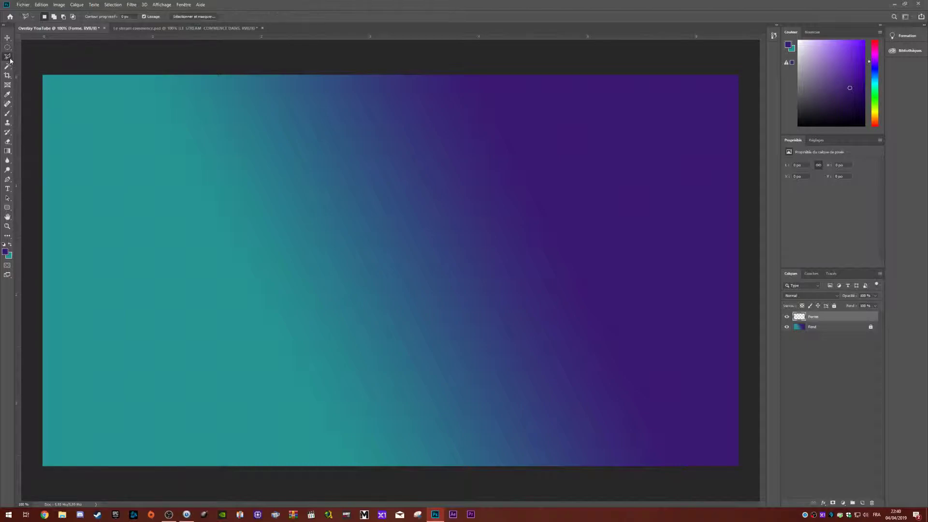
right_click(8, 57)
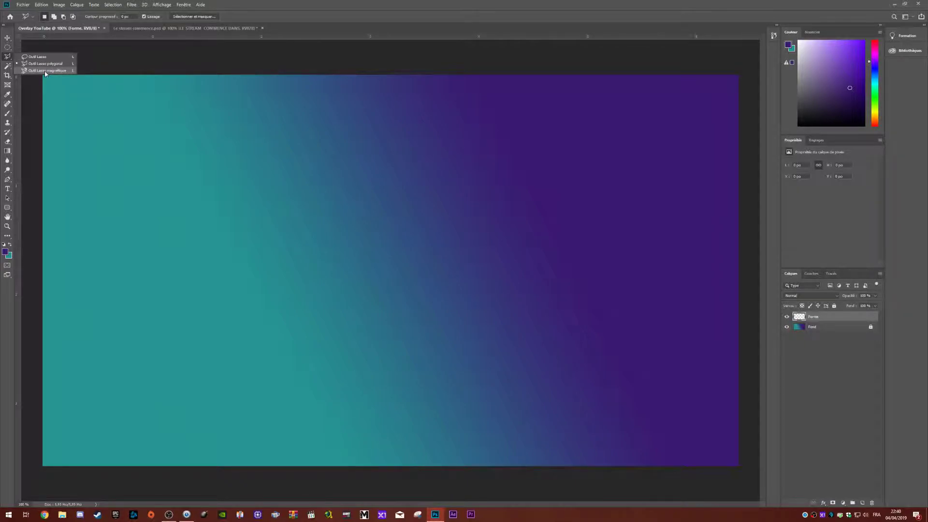
left_click(8, 49)
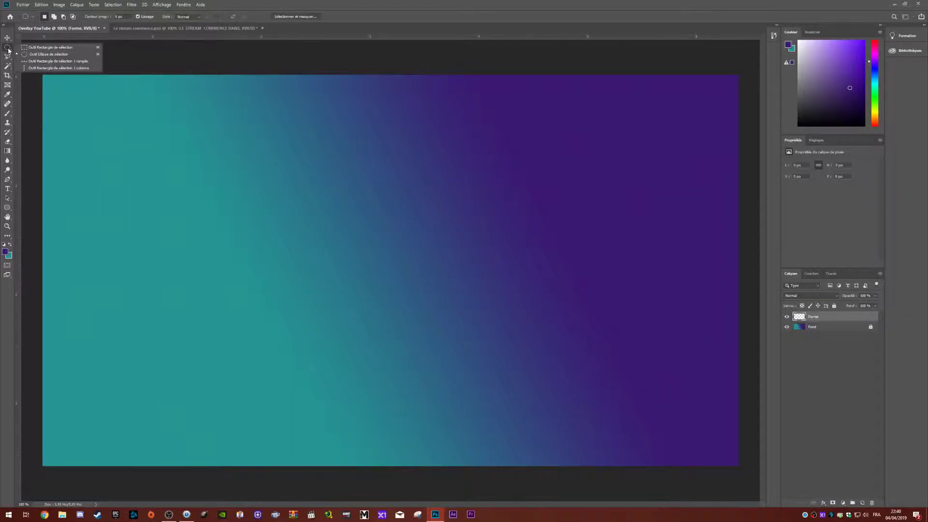
left_click(8, 56)
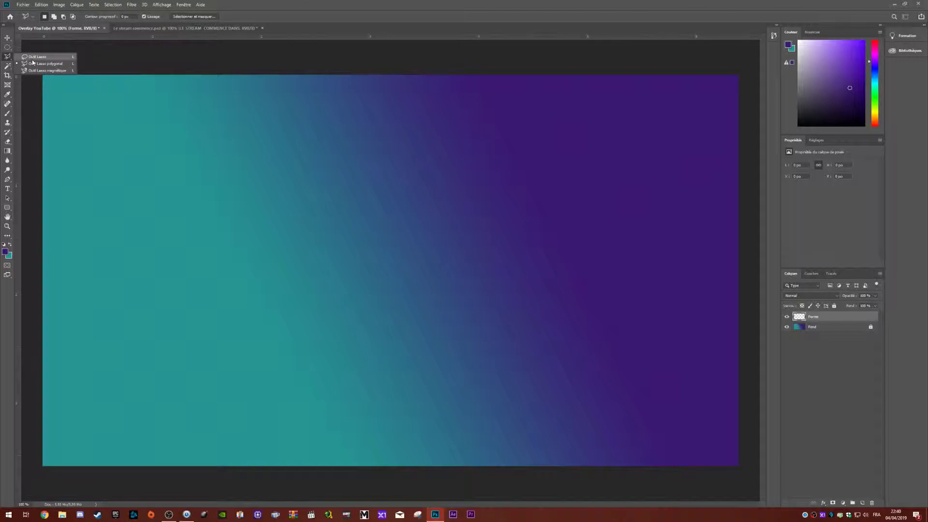
Step: Draw a rectangular selection at the canvas's upper-left corner and move it up and left so it extends partly off the canvas
left_click(11, 49)
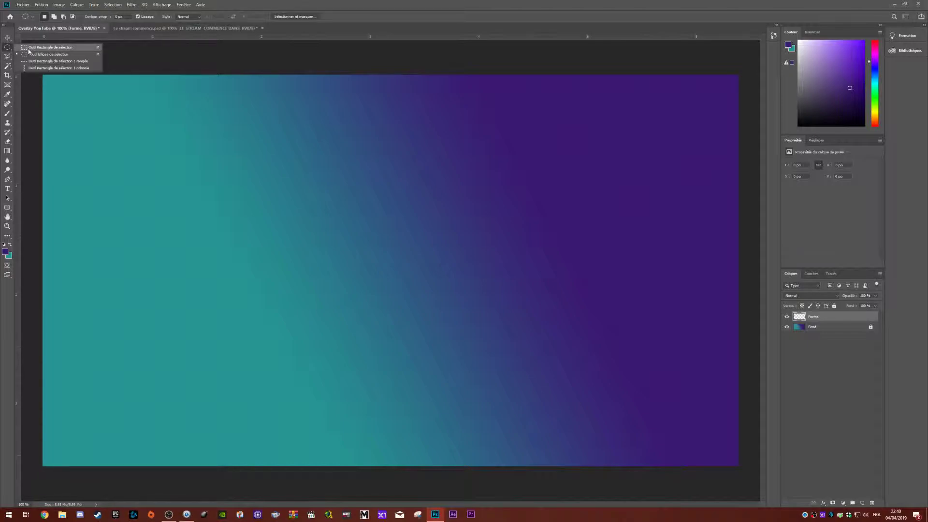
left_click(28, 48)
left_click_drag(43, 74, 181, 212)
left_click_drag(148, 183, 135, 169)
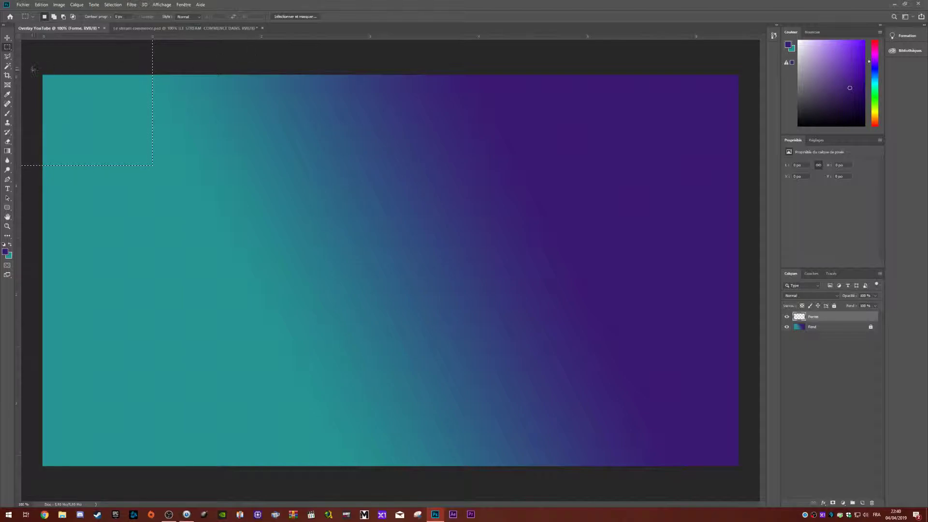
Step: Swap the colours so teal is the foreground, and change it to a brighter green with a hue of about 144°
left_click(10, 245)
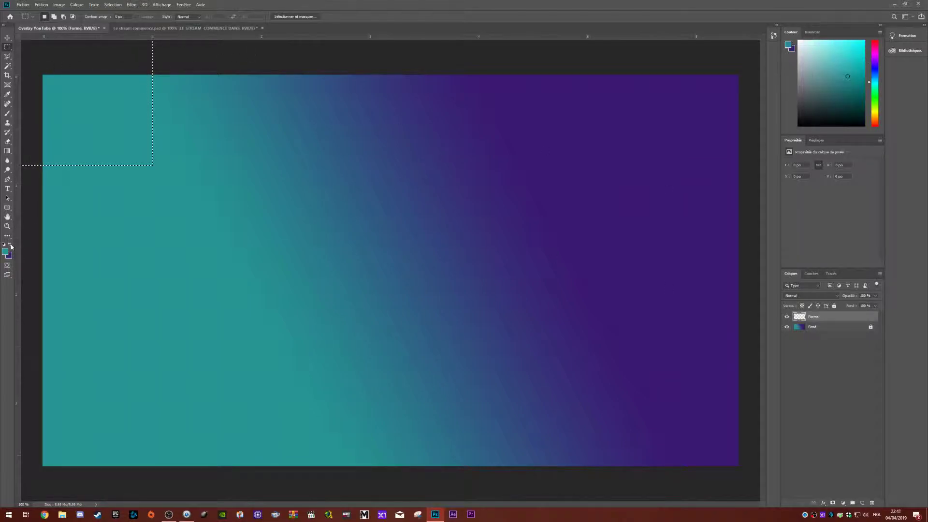
left_click(6, 252)
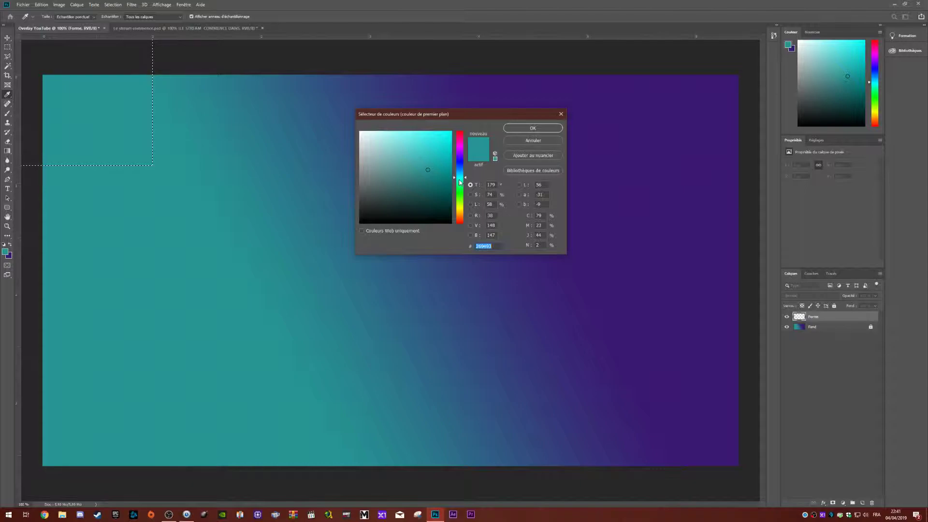
left_click_drag(459, 181, 462, 189)
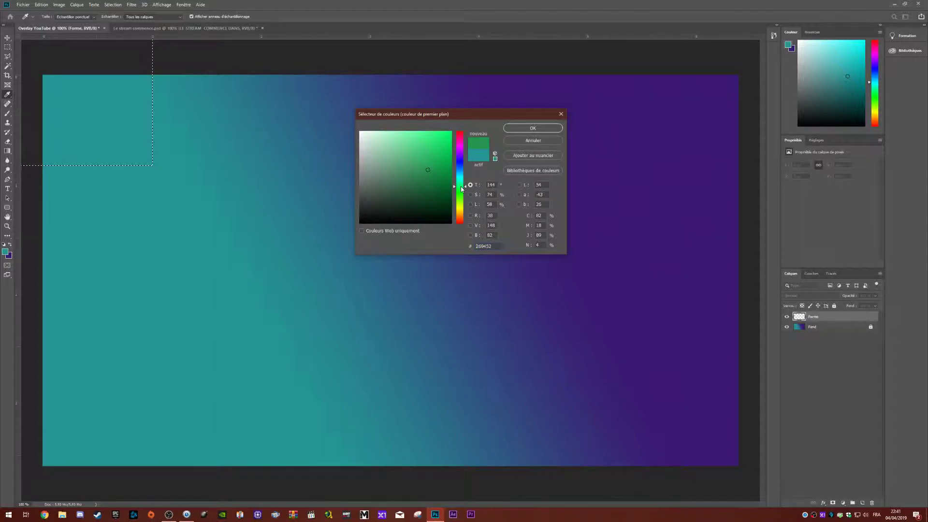
left_click(426, 162)
left_click(533, 129)
key("m")
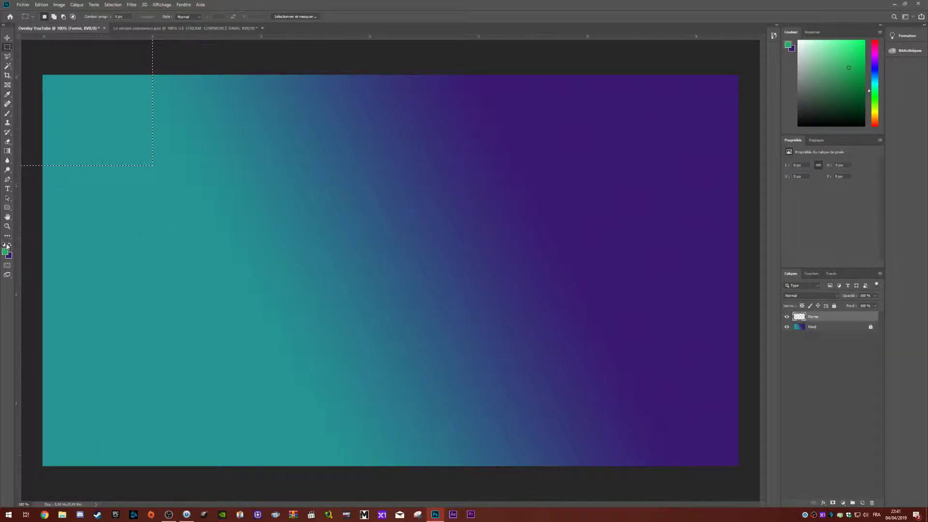
Step: Swap the colours so dark purple is the foreground, and change it to a brighter purple with a hue of about 284°
left_click(9, 246)
left_click(6, 253)
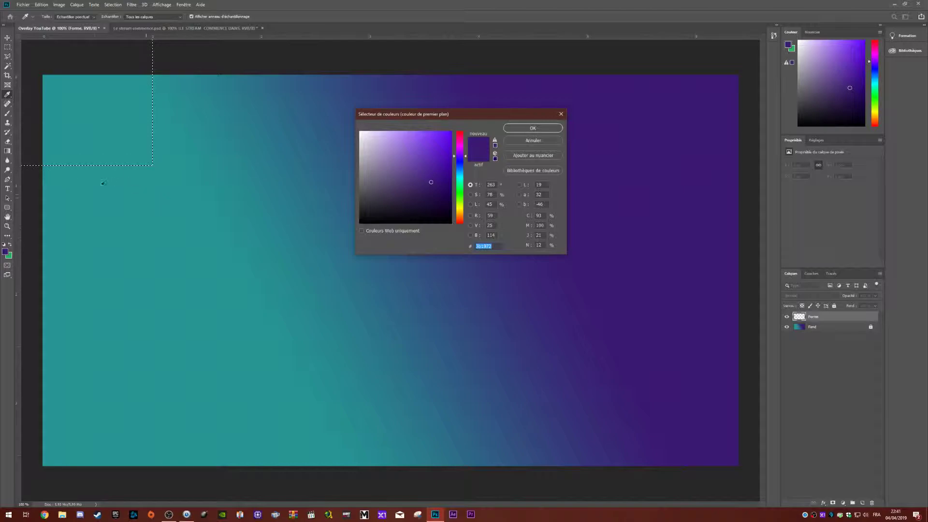
left_click_drag(457, 160, 460, 154)
left_click(437, 171)
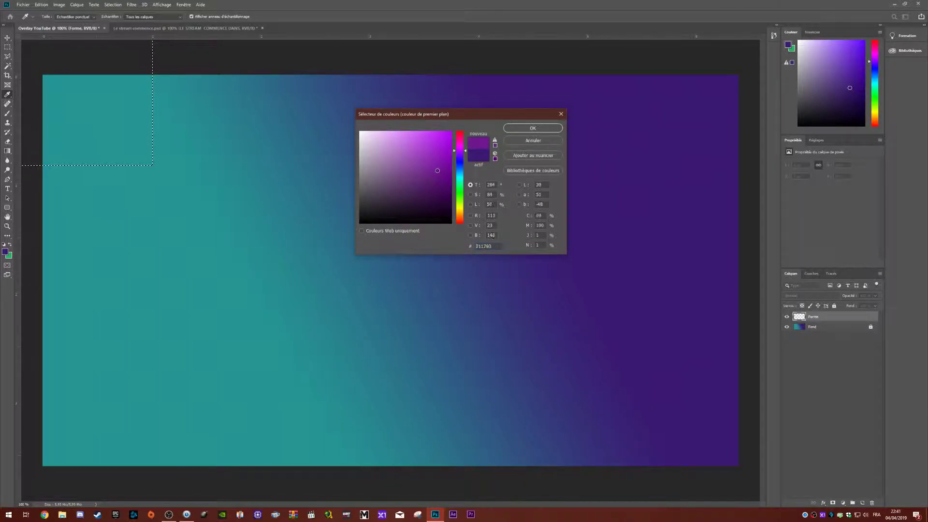
left_click(508, 127)
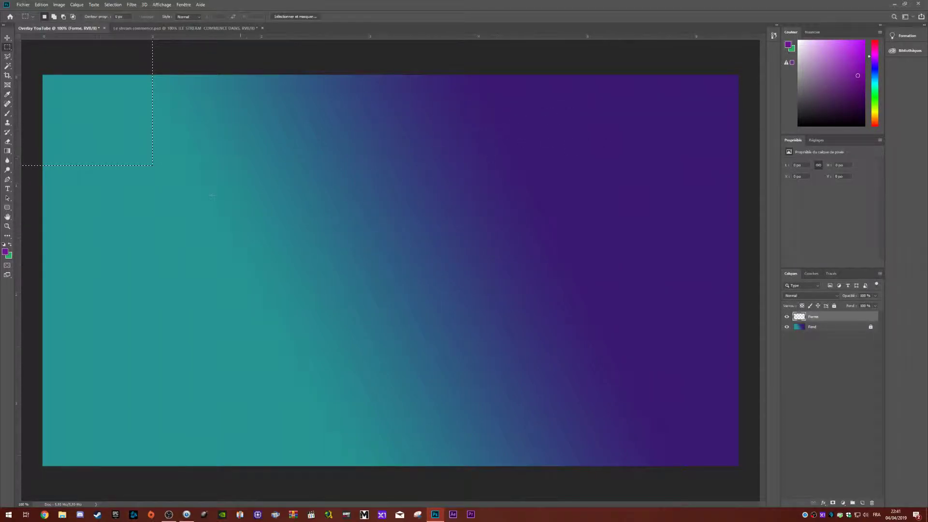
Step: Fill the rectangular selection in the canvas's upper-left corner with a diagonal gradient from purple at the corner to green, and deselect it
left_click(9, 245)
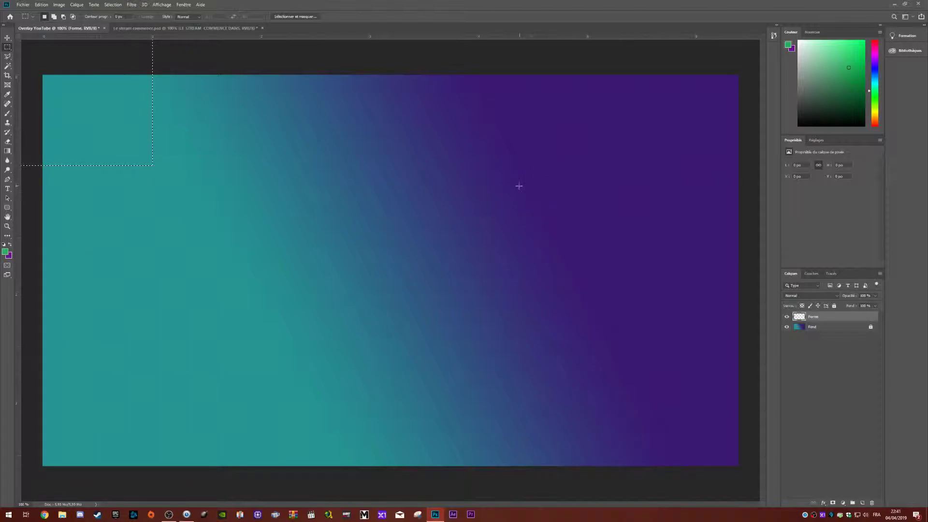
mouse_move(108, 217)
left_mouse_down()
mouse_move(169, 231)
mouse_move(143, 234)
left_mouse_up()
key("ctrl+z")
left_click(8, 151)
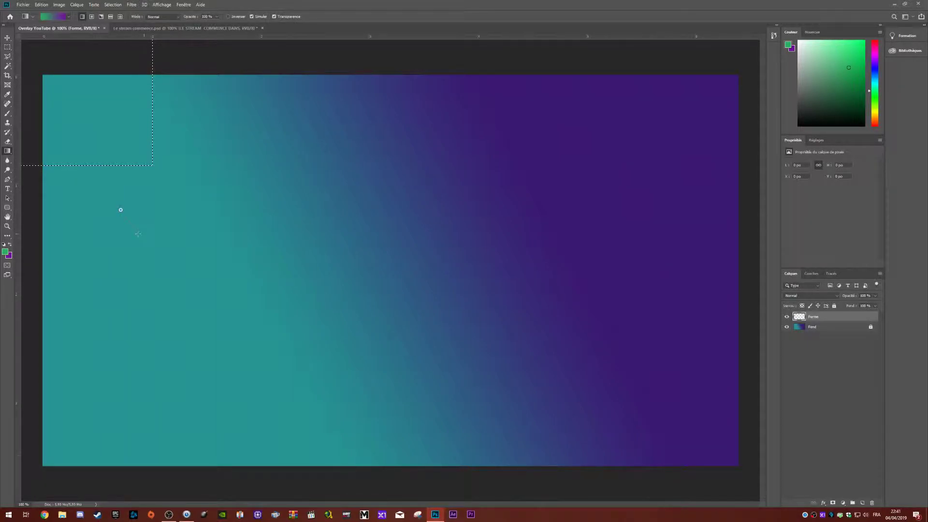
left_click_drag(120, 209, 103, 244)
key("ctrl+z")
left_click(10, 246)
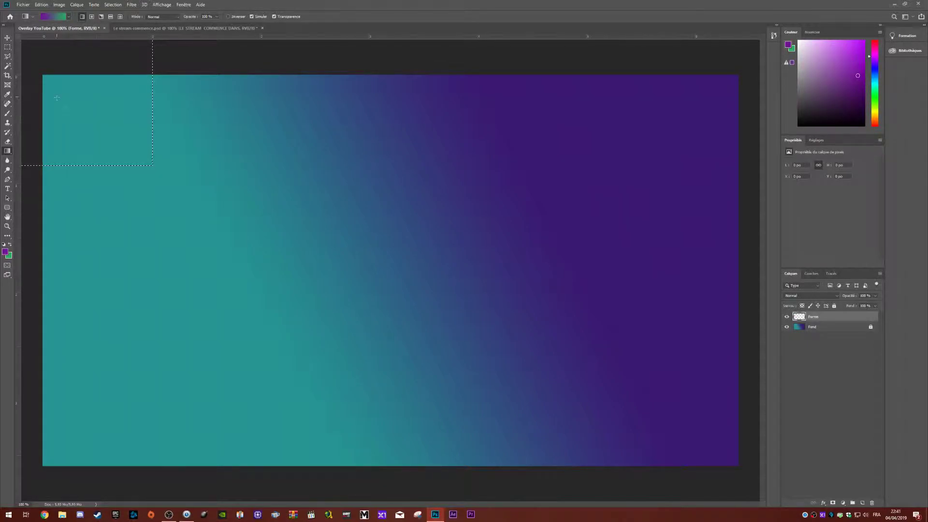
left_click_drag(101, 145, 103, 147)
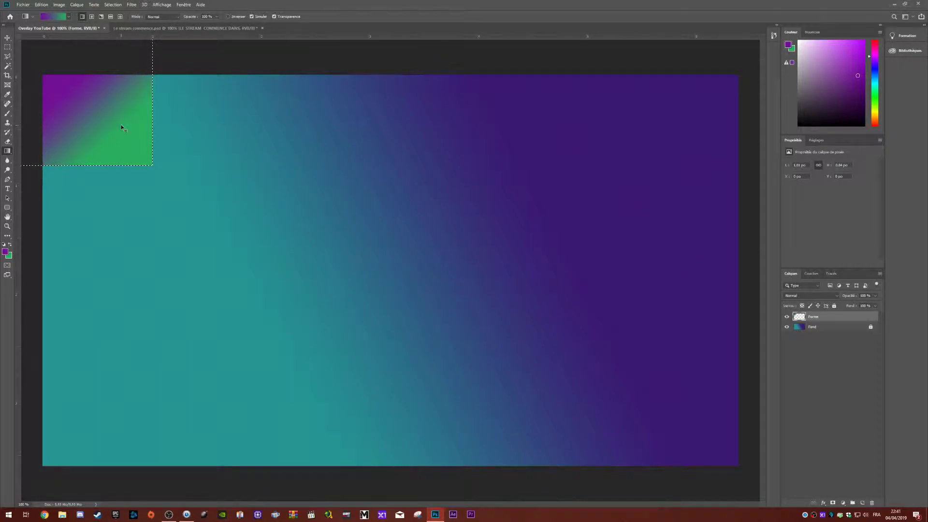
key("ctrl+d")
Step: Try purple-to-green gradients in an elliptical selection over the canvas's upper-right corner, undo them and deselect
left_click_drag(7, 47, 32, 55)
left_click_drag(621, 50, 702, 105)
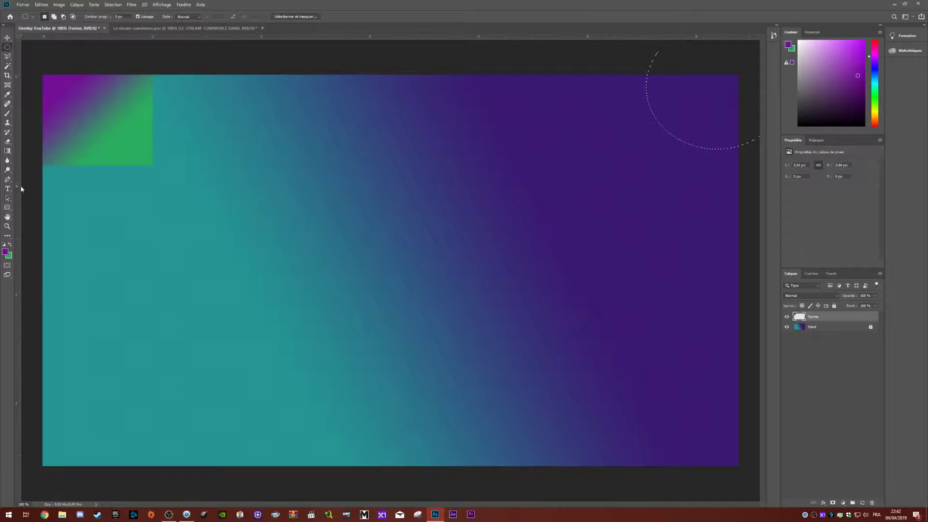
left_click(8, 150)
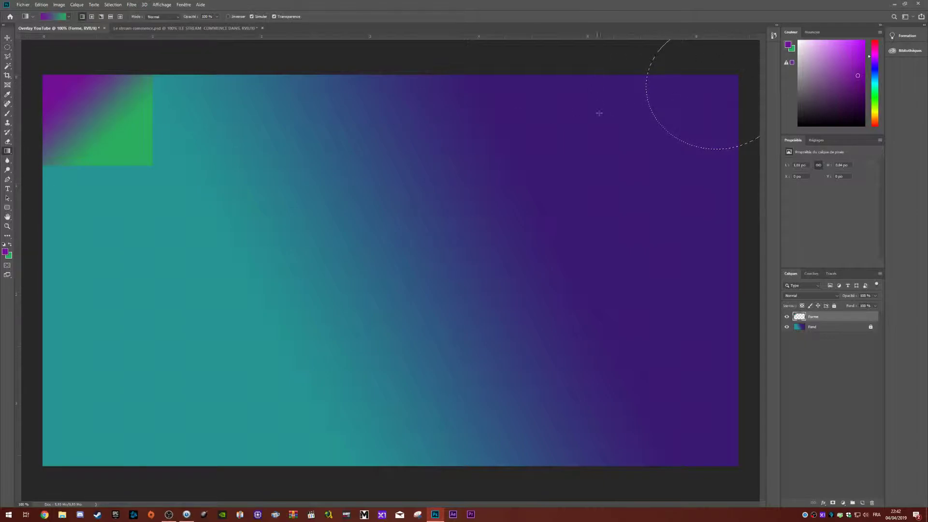
left_click_drag(712, 81, 683, 119)
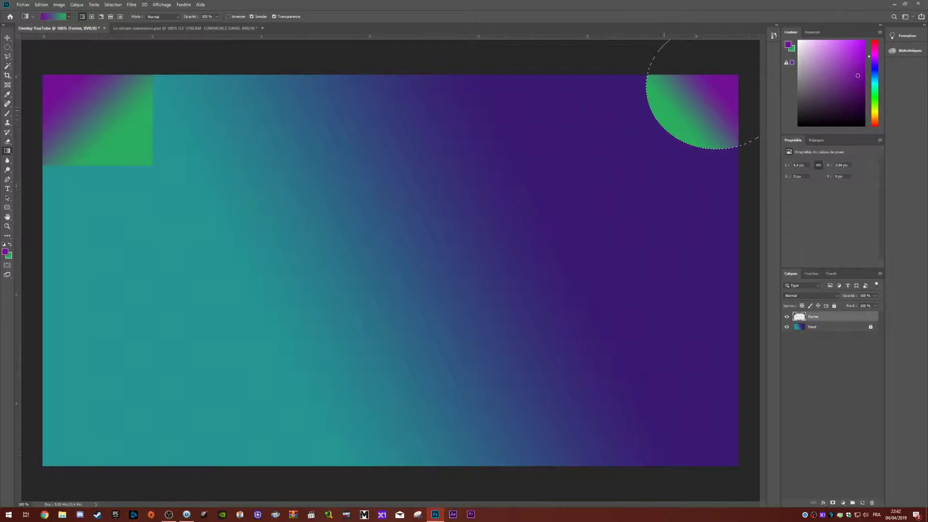
key("ctrl+z")
left_click_drag(741, 68, 699, 106)
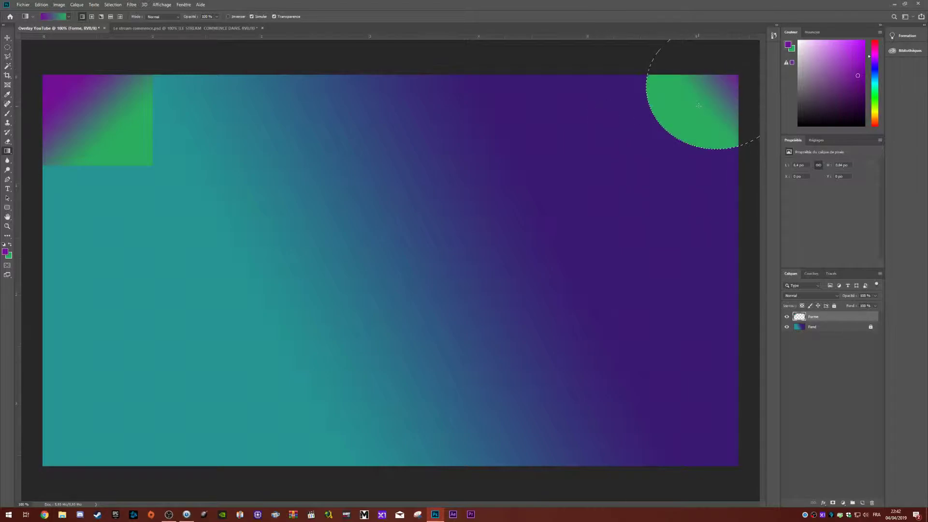
key("ctrl+z")
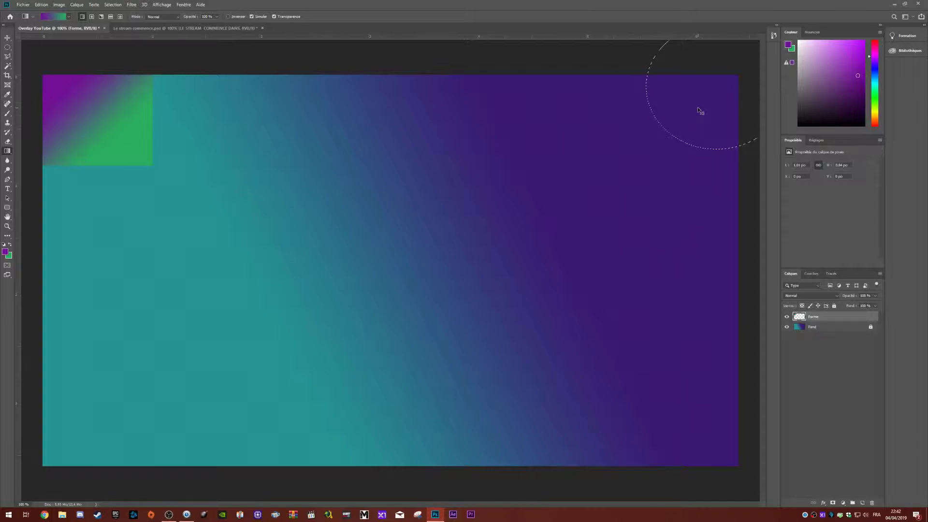
key("ctrl+d")
Step: Draw an elliptical selection over the canvas's upper-right corner and fill it with a gradient from purple at the corner to green
key("m")
left_click_drag(757, 53, 691, 103)
left_click(7, 151)
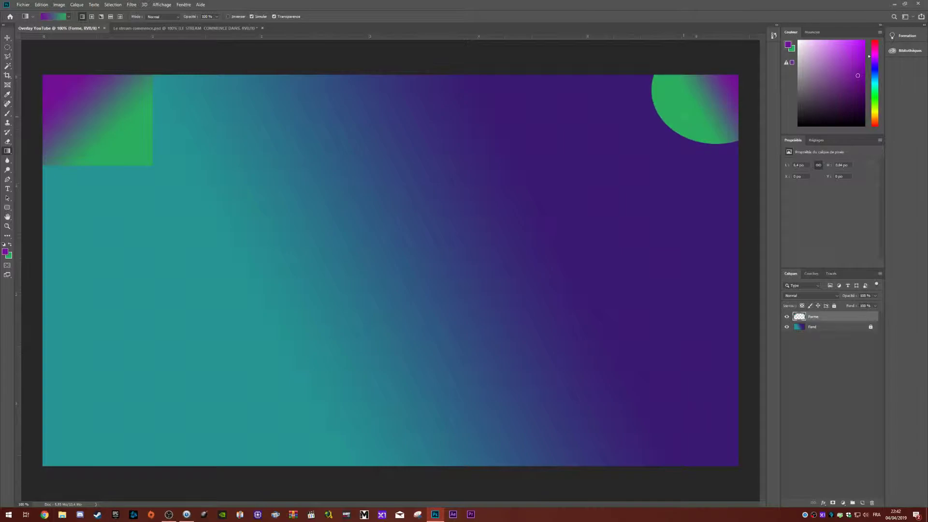
Step: Draw a jagged polygonal lasso selection over the canvas's lower-right corner, extending past its edges
right_click(7, 50)
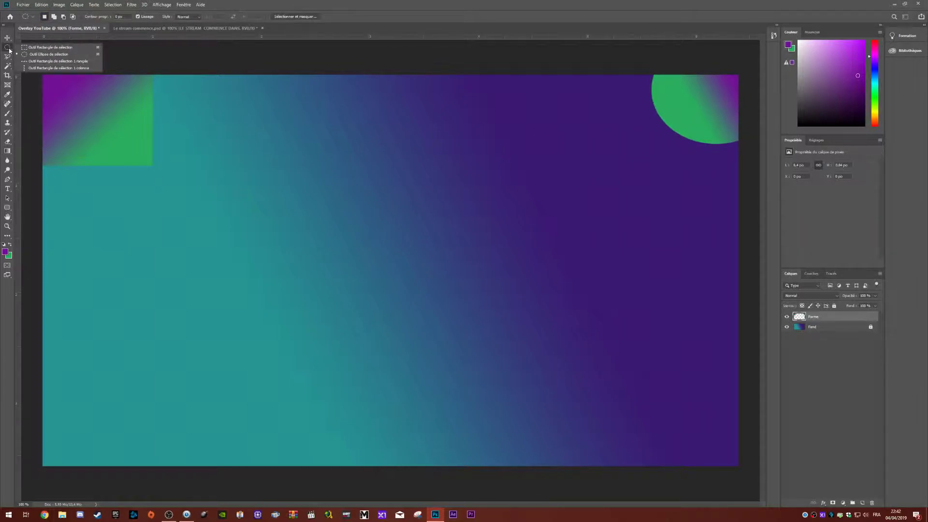
right_click(8, 57)
left_click(39, 64)
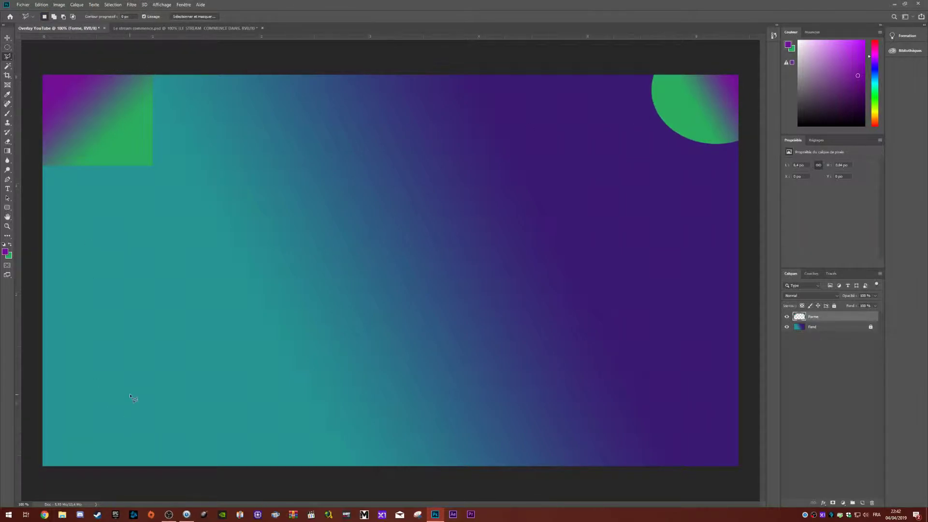
left_click(539, 488)
left_click(539, 487)
left_click(506, 441)
left_click(563, 410)
left_click(587, 376)
left_click(662, 377)
left_click(702, 358)
left_click(749, 359)
left_click(749, 476)
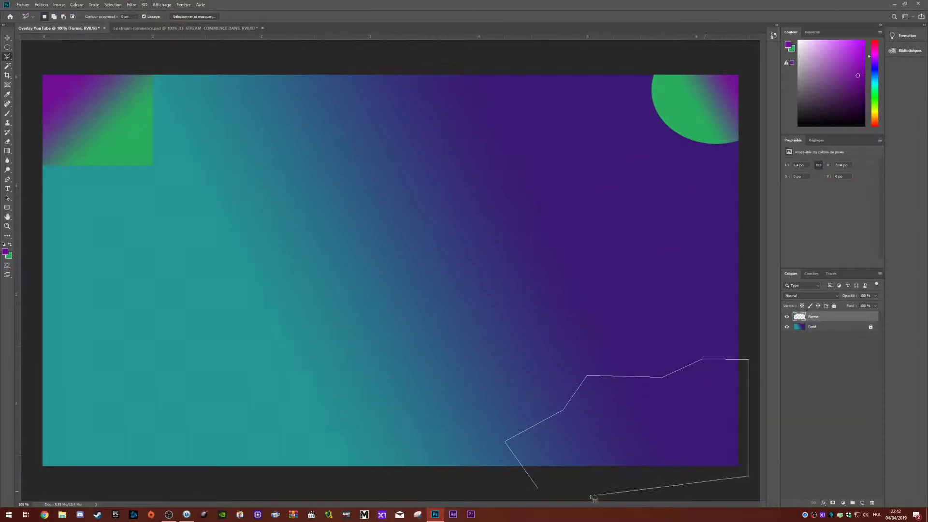
double_click(537, 487)
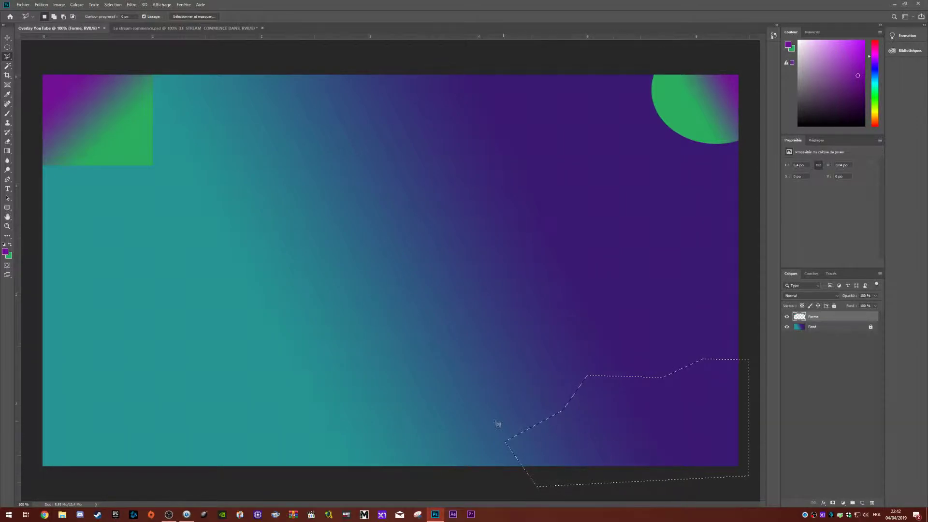
Step: Try several purple-to-green gradient directions in the lower-right polygonal selection, undoing each one
left_click(7, 151)
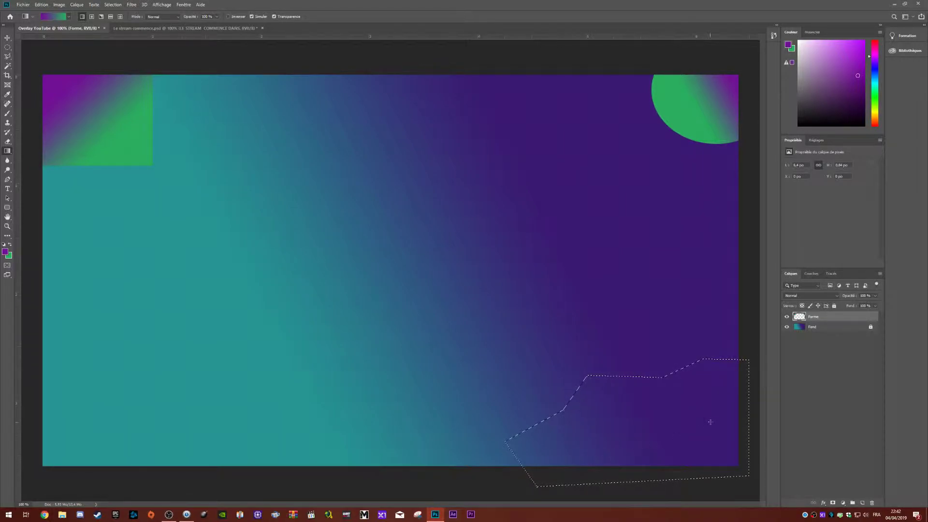
mouse_move(563, 452)
left_mouse_down()
mouse_move(672, 404)
mouse_move(665, 396)
mouse_move(677, 387)
left_mouse_up()
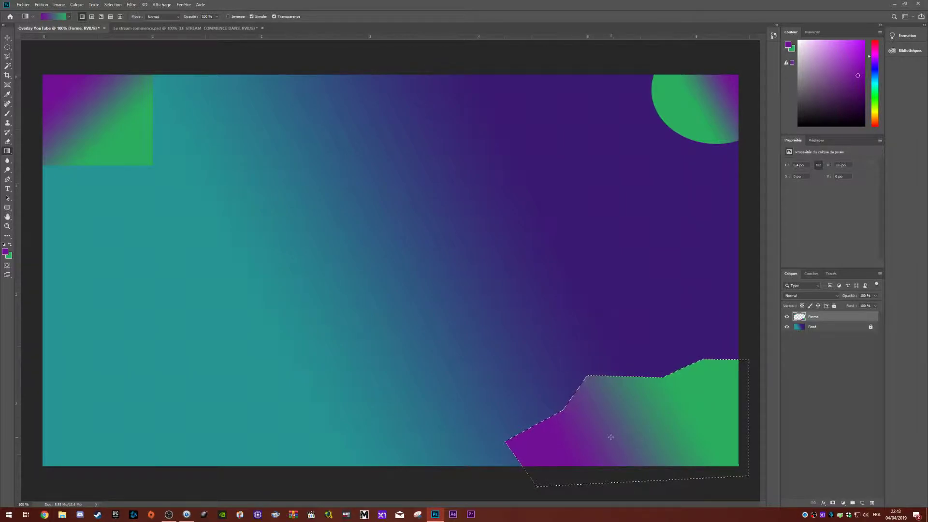
key("ctrl+z")
left_click_drag(590, 469, 665, 394)
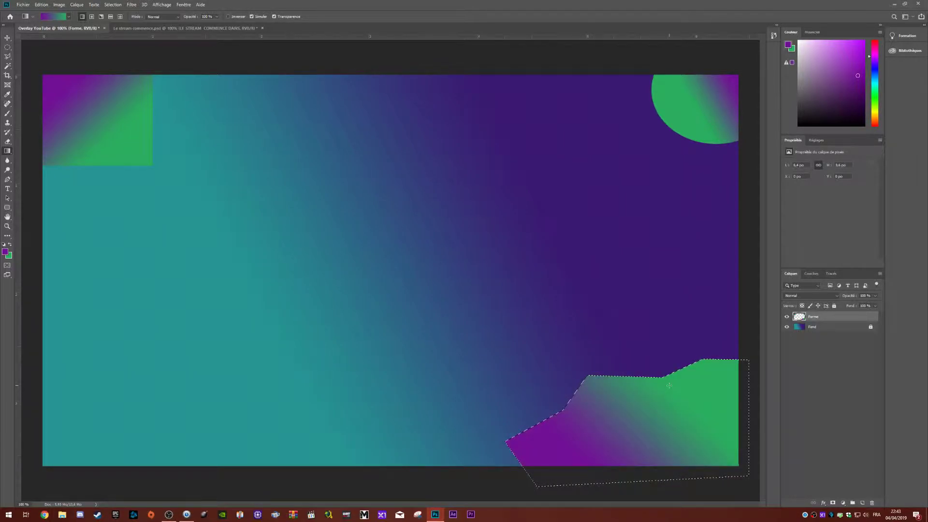
key("ctrl+z")
left_click_drag(614, 470, 640, 394)
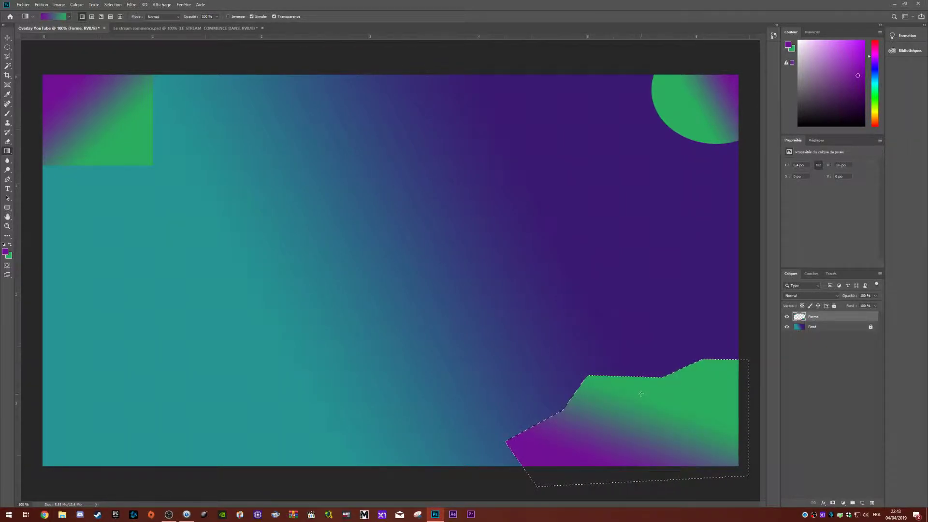
key("ctrl+z")
left_click_drag(648, 466, 616, 393)
key("ctrl+z")
left_click_drag(644, 463, 628, 406)
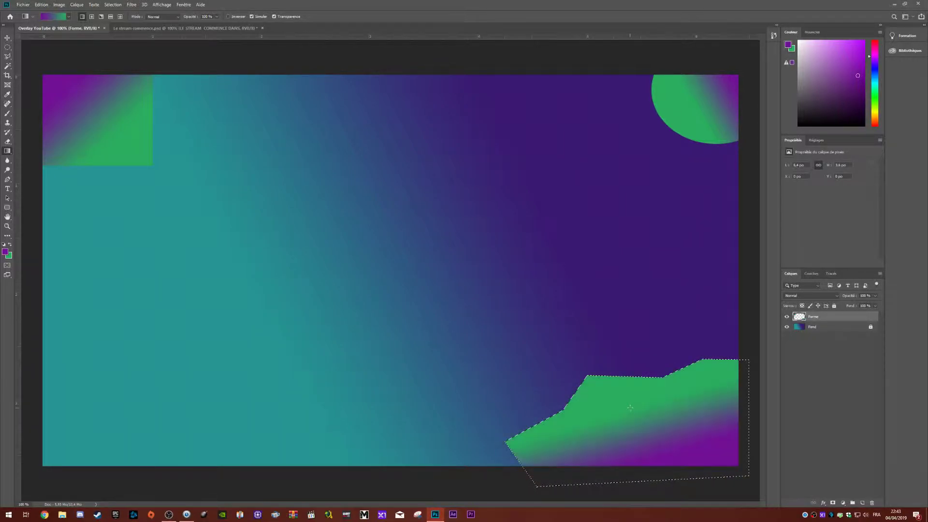
key("z")
key("ctrl+z")
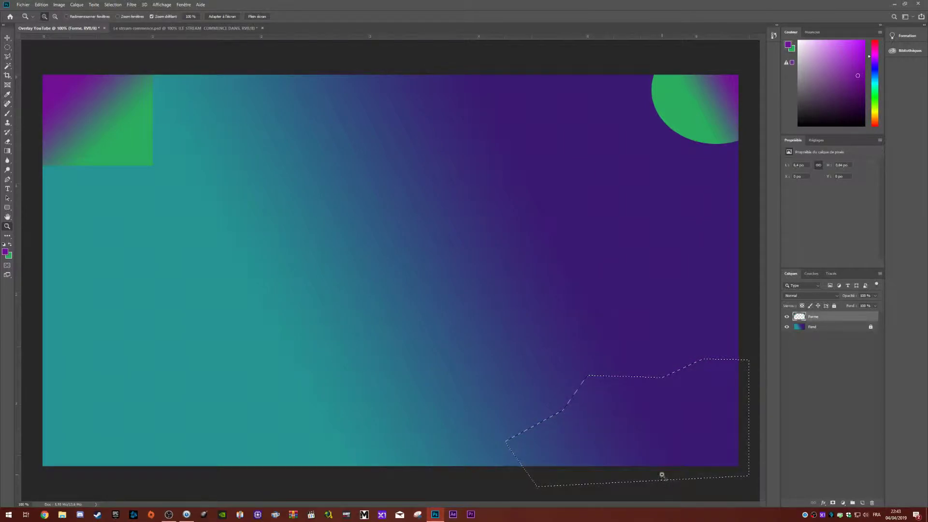
Step: Fill the lower-right polygonal selection with a diagonal gradient from purple at the canvas corner to green at its upper-left side, and deselect it
key("g")
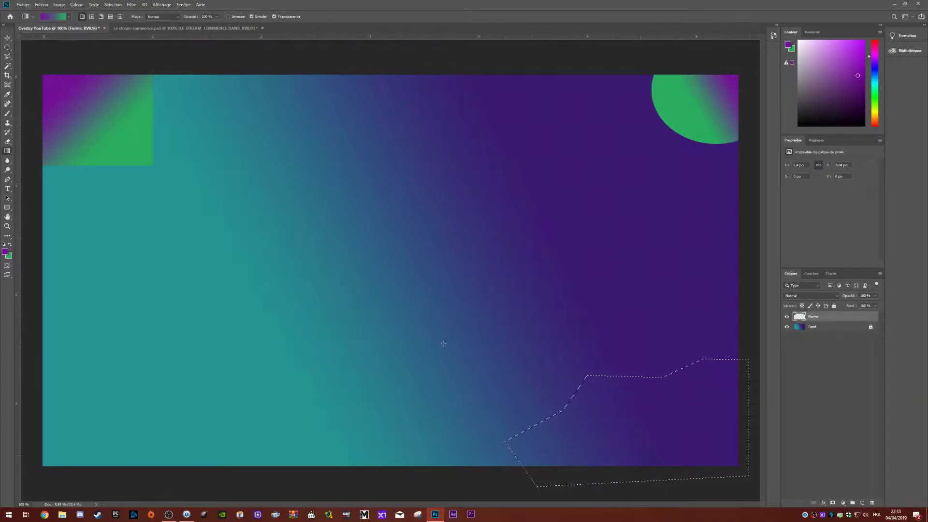
left_click_drag(674, 490, 613, 378)
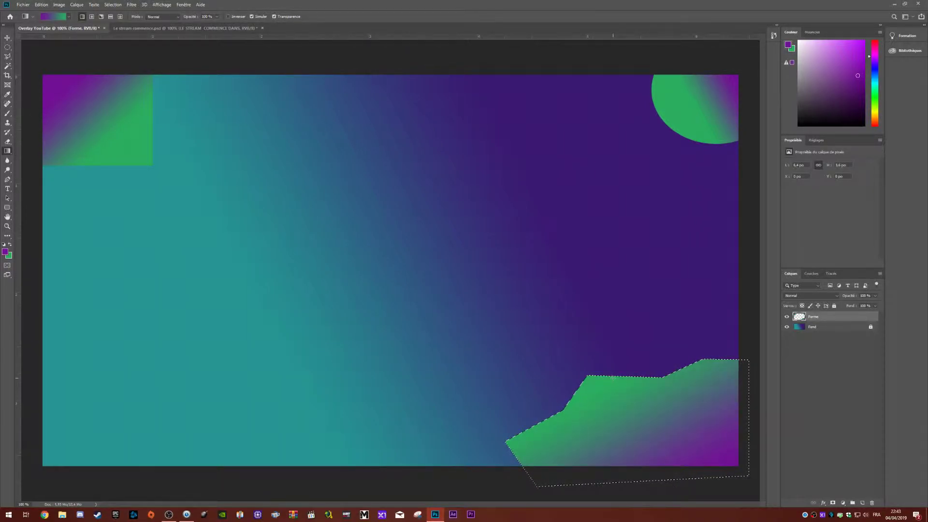
left_click_drag(652, 494, 613, 385)
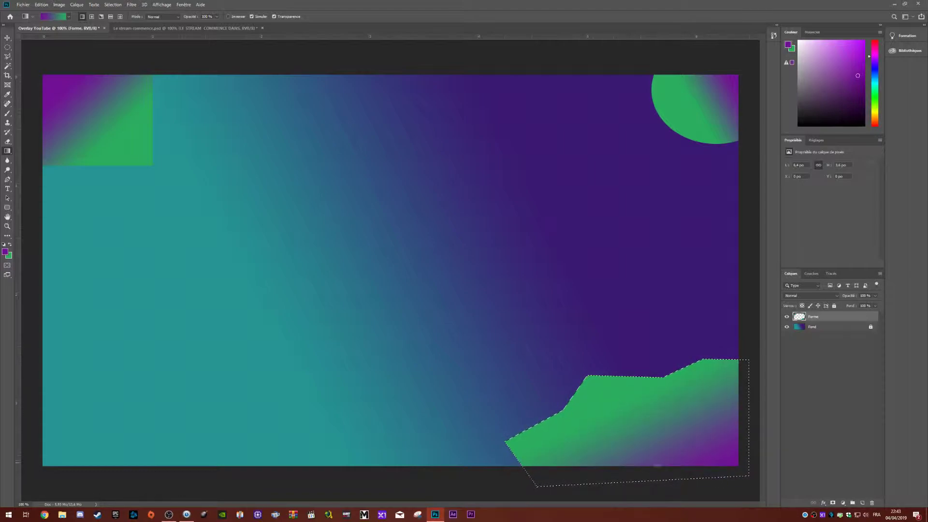
left_click_drag(645, 496, 623, 426)
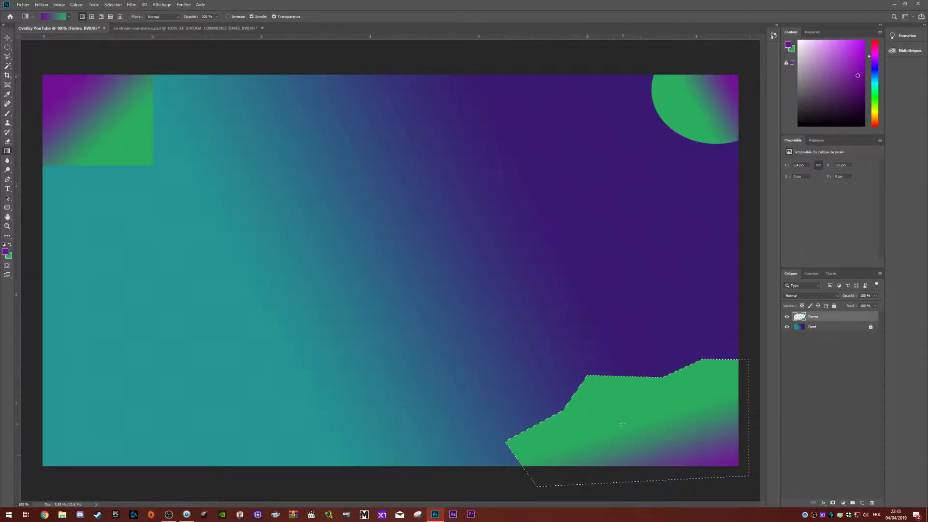
left_click_drag(658, 478, 625, 424)
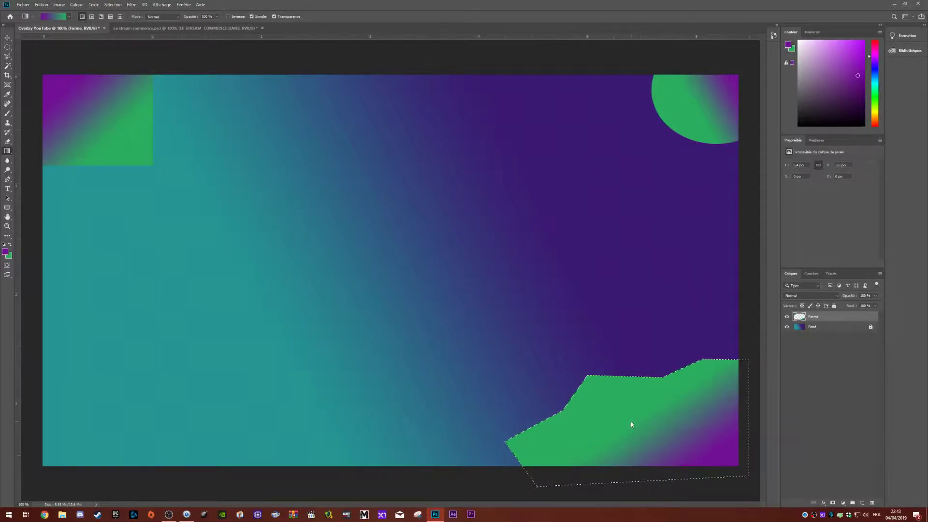
left_click_drag(661, 477, 623, 418)
left_click_drag(654, 489, 609, 418)
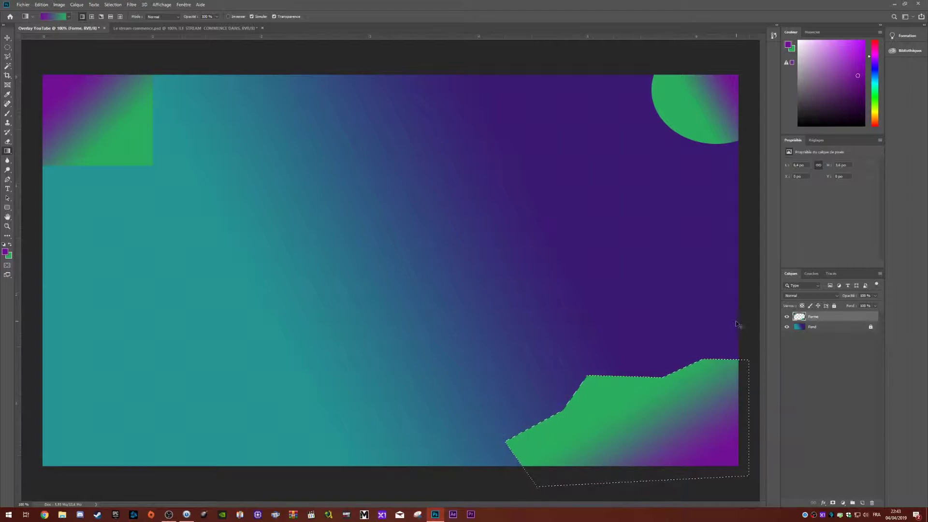
key("ctrl+d")
Step: Draw a triangular lasso selection over the canvas's lower-left corner and fill it with a gradient from purple at the corner to green
left_click(8, 56)
left_click(58, 492)
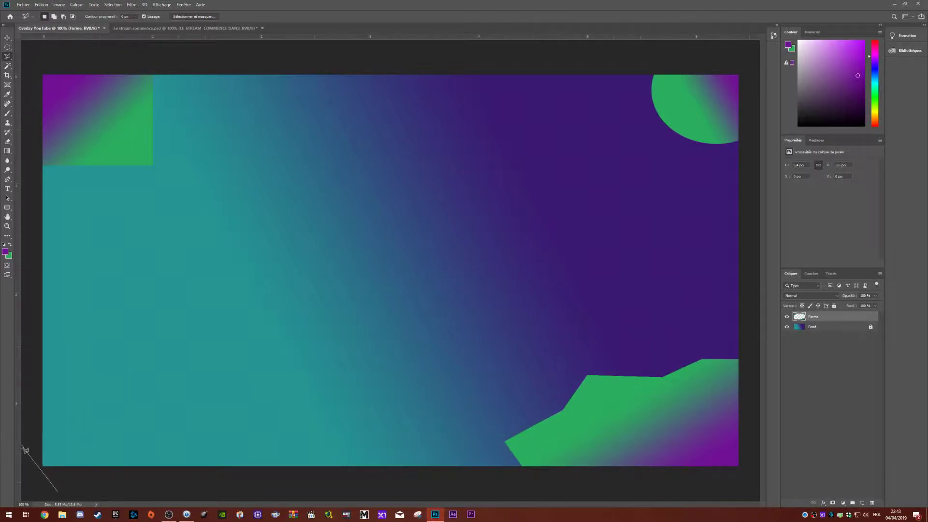
left_click(22, 445)
left_click(110, 403)
left_click(59, 492)
key("g")
left_click_drag(57, 467, 94, 420)
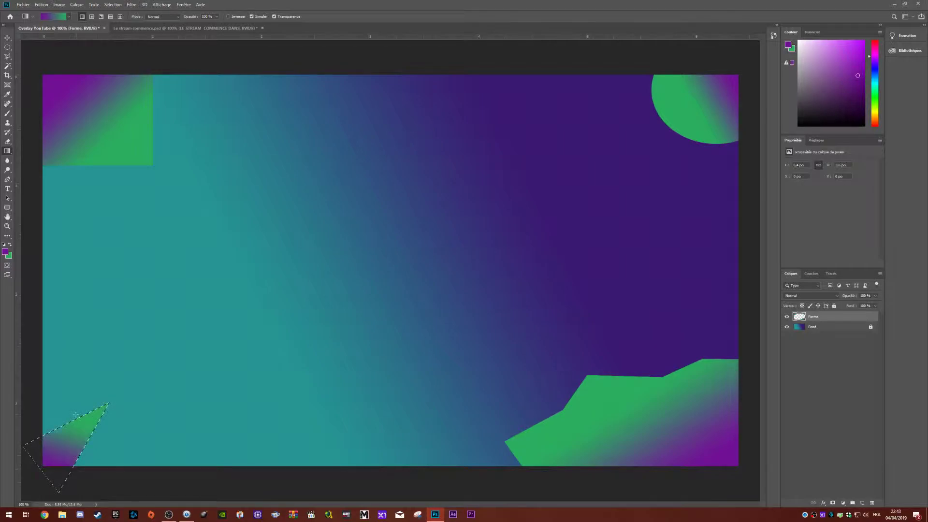
Step: Deselect the lower-left triangular shape and fully lock the Forme layer
key("ctrl+d")
left_click(834, 306)
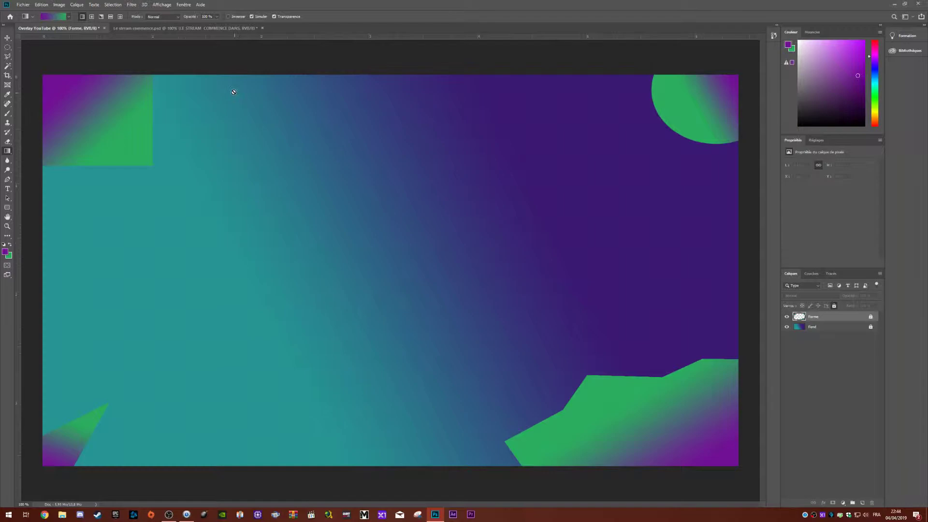
Step: Switch to Le stream commence.psd and show its Rond Orange and Rond Rouge layers as a reference for decorative dots
left_click(195, 29)
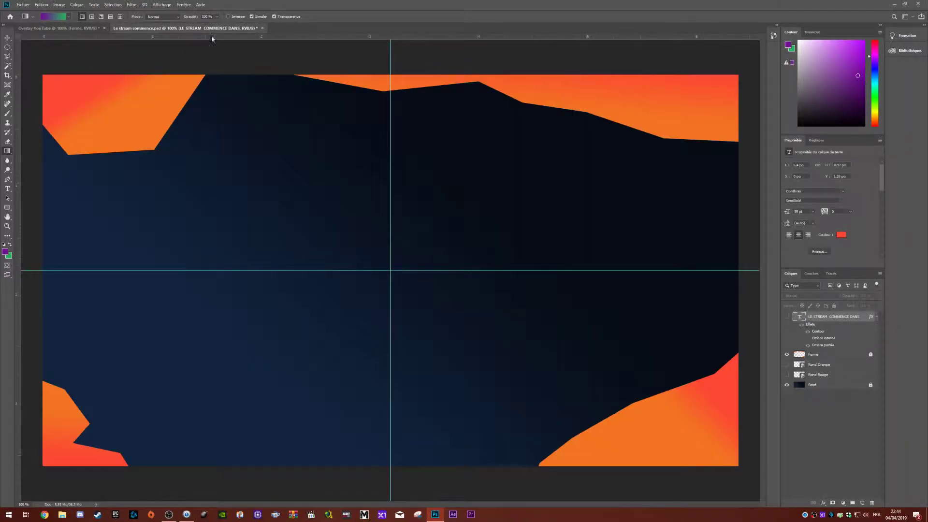
left_click(787, 365)
left_click(787, 375)
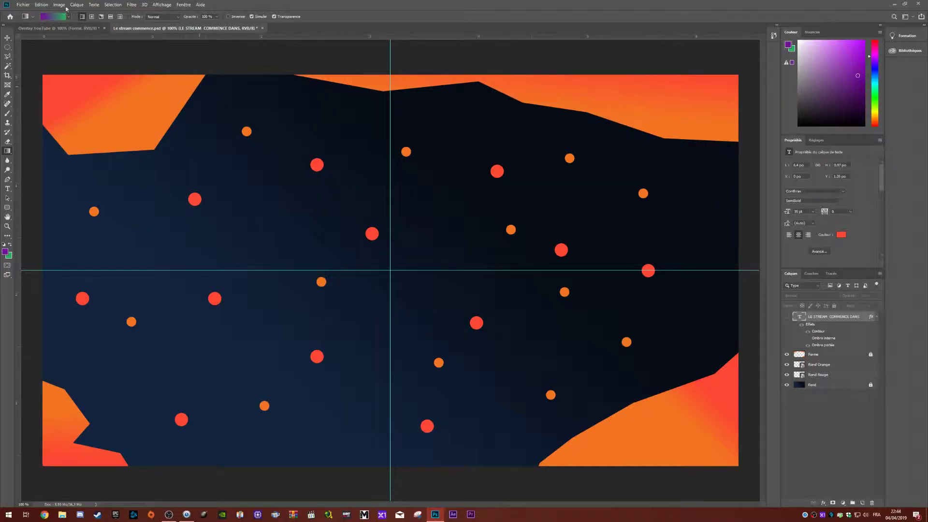
Step: Open Pause.psd and show its Carré orange, Carré rouge and Fond layers to examine the square decorations
left_click(23, 6)
left_click(34, 21)
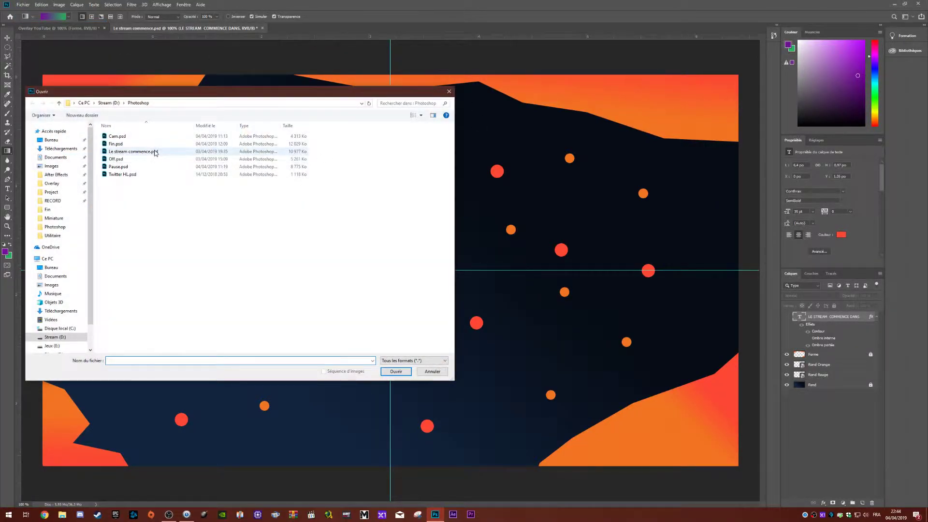
left_click(145, 166)
left_click(396, 372)
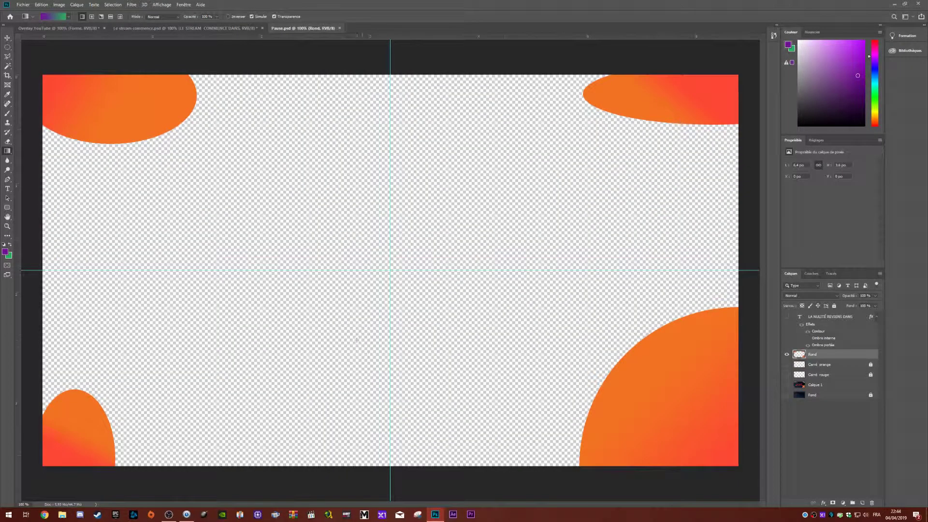
left_click(787, 375)
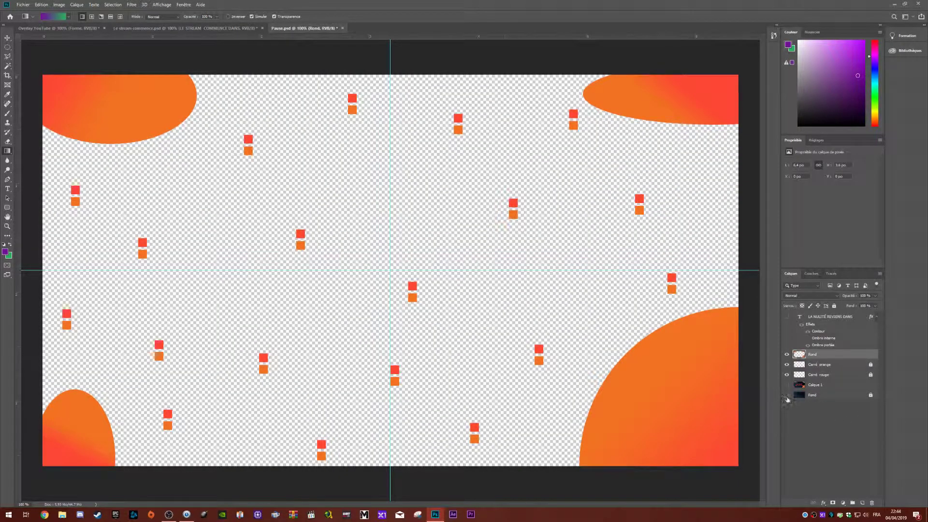
left_click(786, 395)
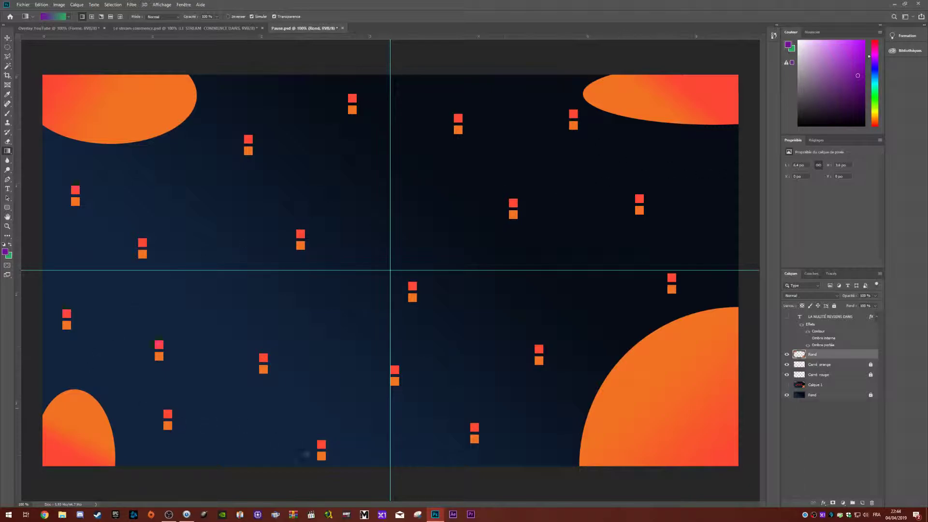
Step: Open Fin.psd and show its Fond background and the FIN DU LIVE text layer, leaving the lower Triangle layer hidden
left_click(23, 4)
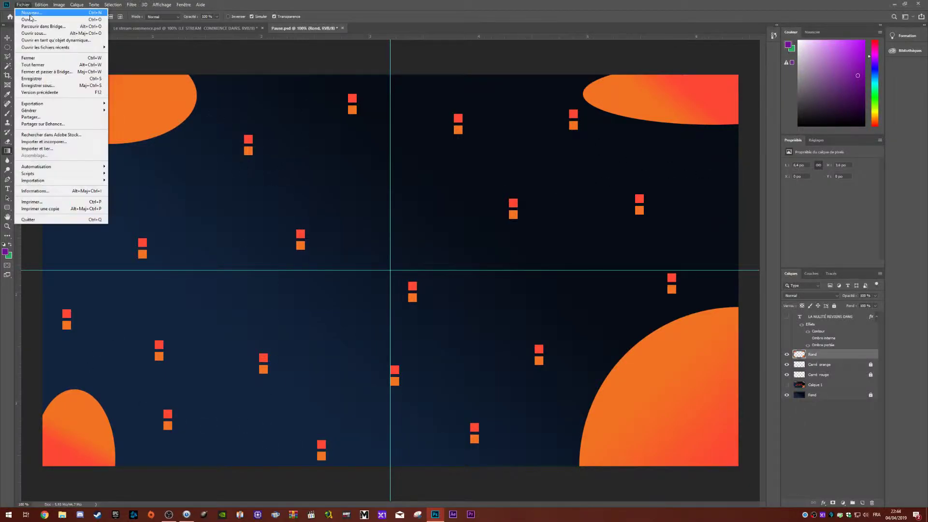
left_click(33, 21)
left_click(115, 144)
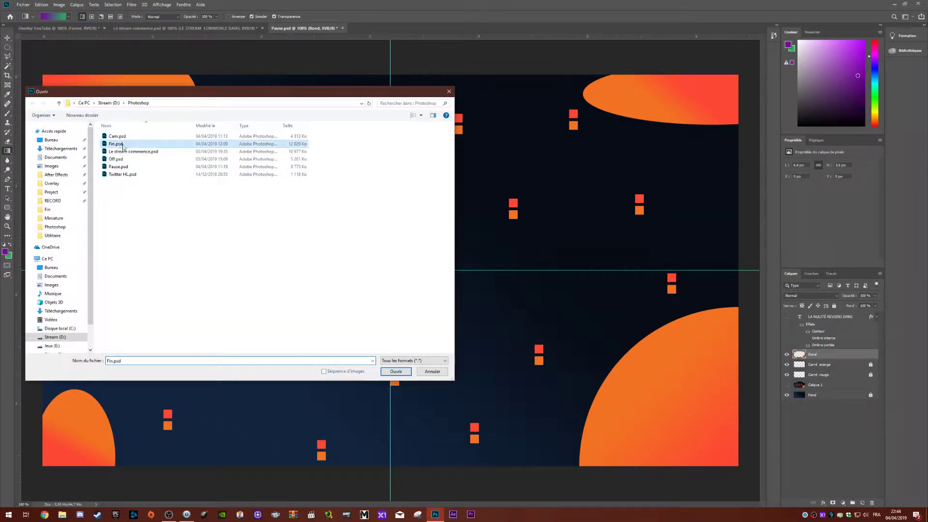
left_click(396, 372)
left_click(787, 396)
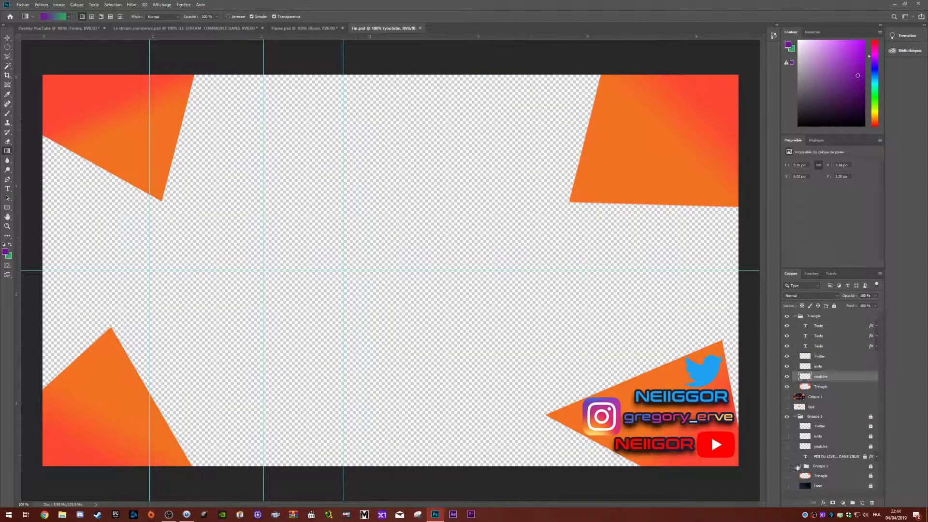
left_click(787, 476)
left_click(786, 485)
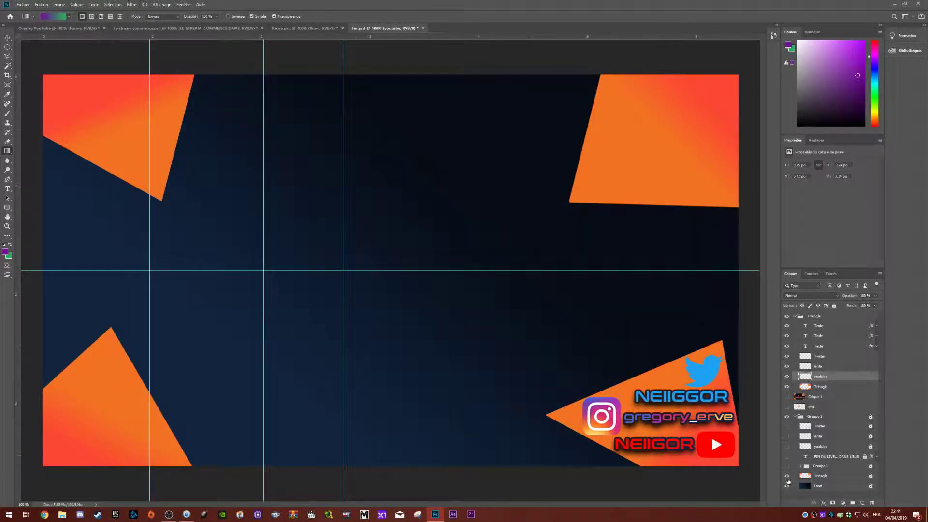
left_click(787, 476)
left_click(786, 456)
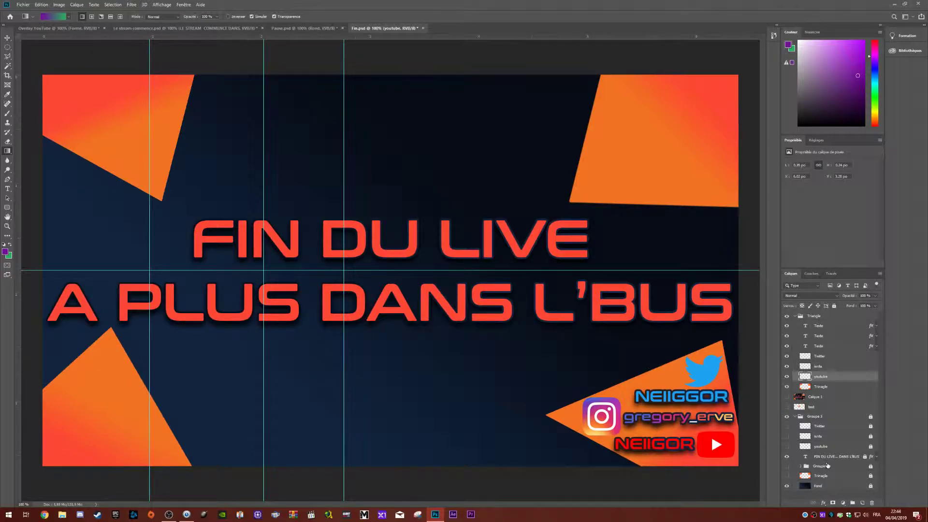
Step: Expand Groupe 3 in Fin.psd and show its nested Groupe 1 to examine the hexagonal triangle decorations
left_click(787, 416)
left_click(787, 416)
left_click(795, 416)
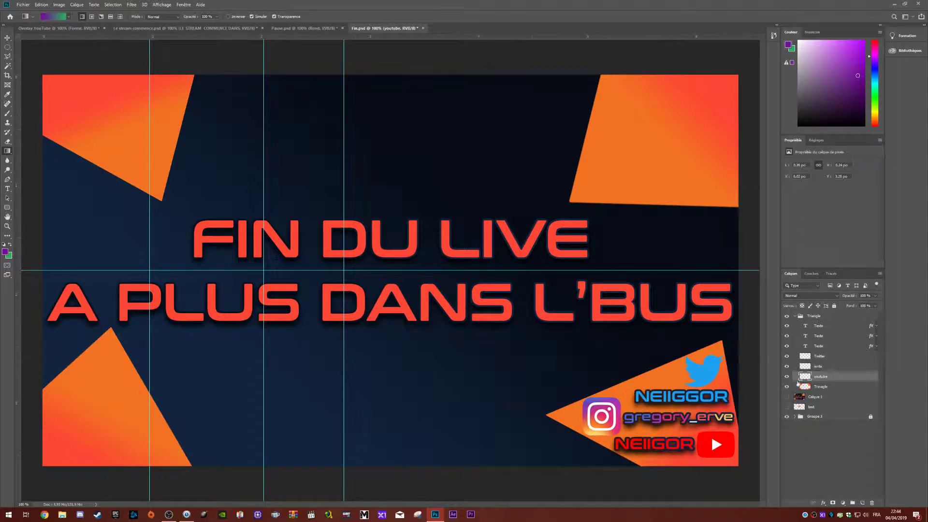
left_click(799, 418)
left_click(795, 416)
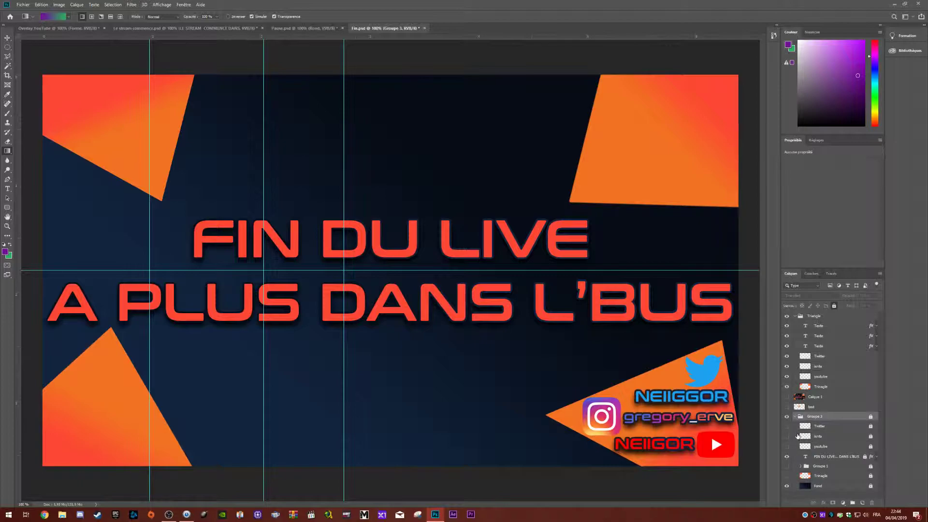
left_click(786, 466)
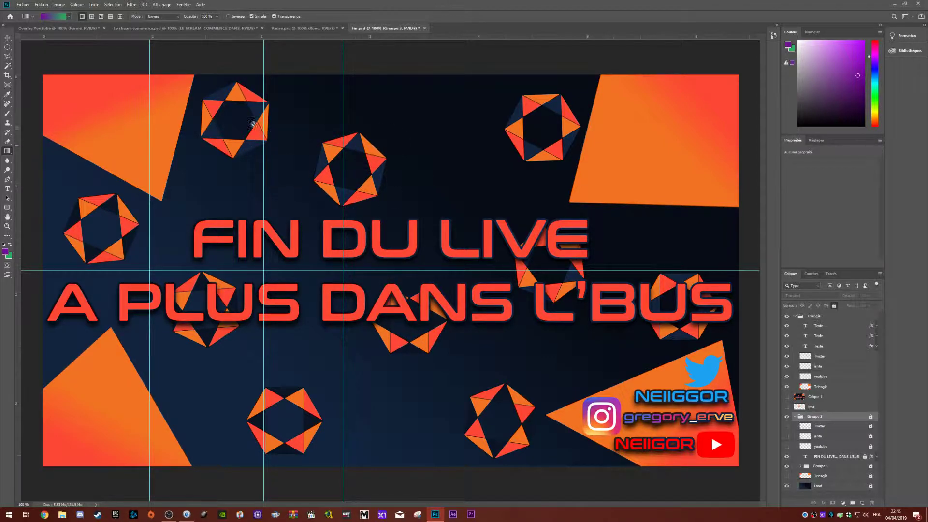
Step: Return to the Overlay YouTube document and add a new layer named Rrond petit above Forme
left_click(78, 28)
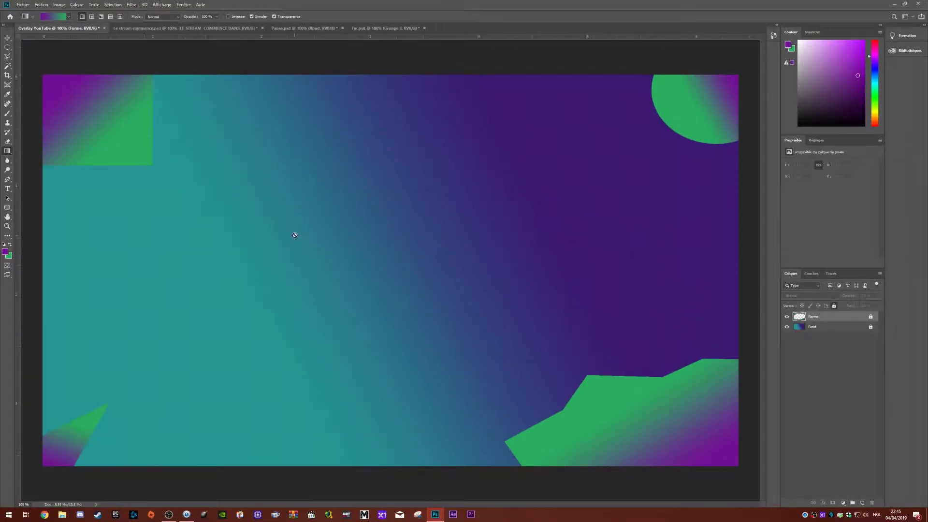
left_click(8, 47)
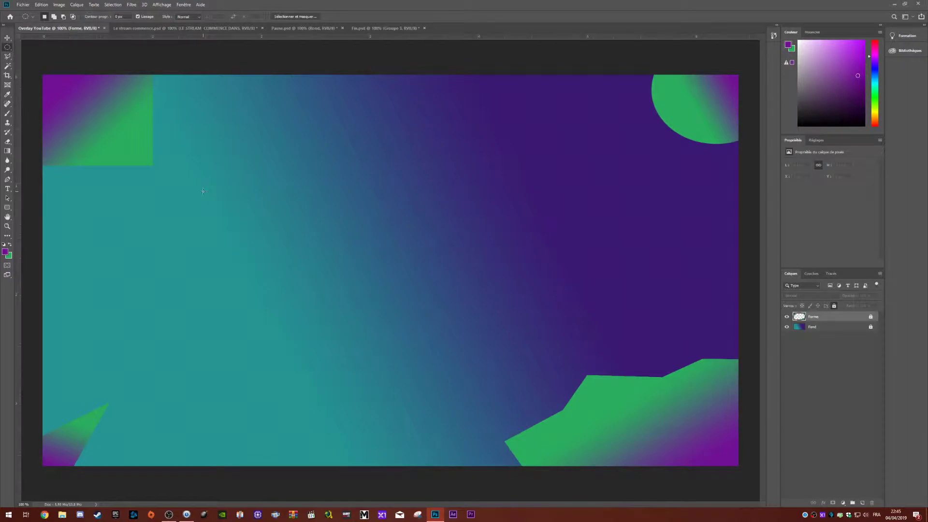
mouse_move(203, 191)
left_mouse_down()
mouse_move(225, 211)
mouse_move(213, 202)
mouse_move(429, 236)
mouse_move(462, 284)
mouse_move(489, 263)
mouse_move(372, 314)
mouse_move(449, 221)
mouse_move(258, 184)
mouse_move(250, 212)
mouse_move(217, 202)
left_mouse_up()
left_click(865, 505)
double_click(818, 316)
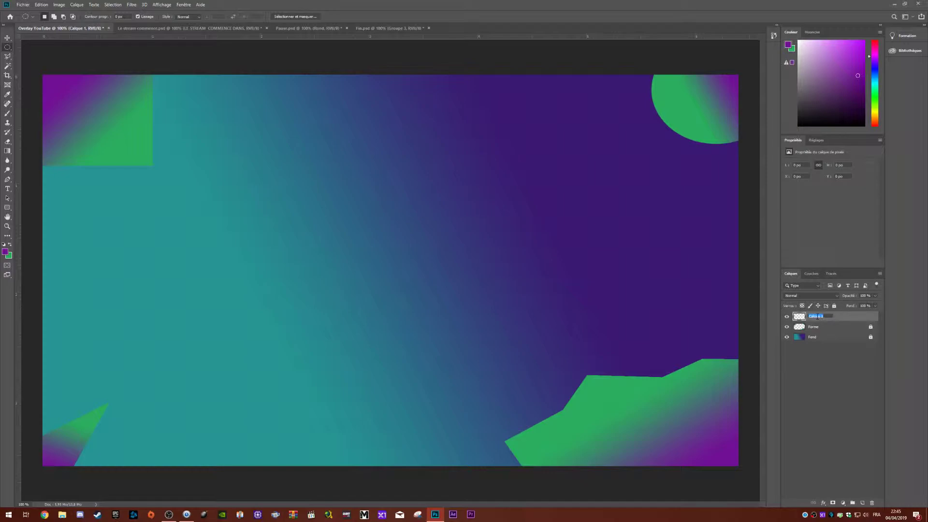
type("Rrond petit")
key("Return")
Step: Try a short purple-to-green gradient on the Rrond petit layer and undo it
key("g")
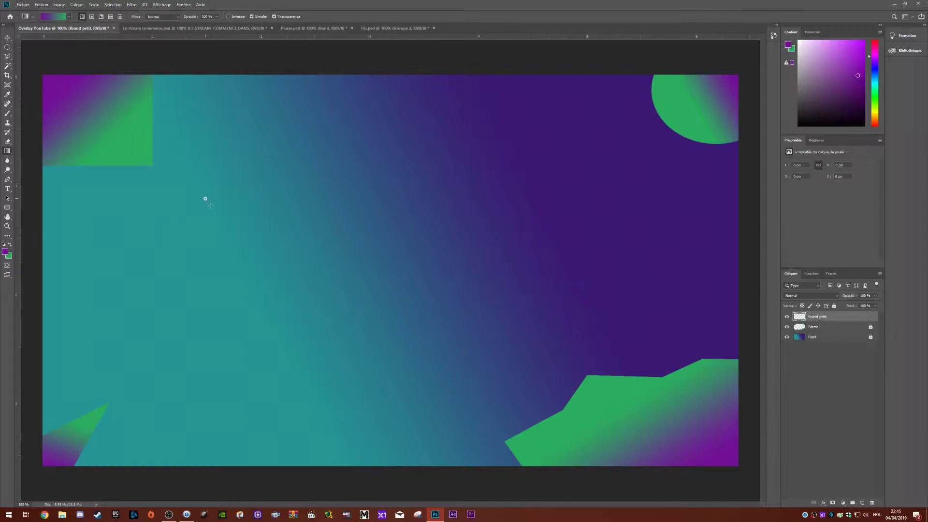
left_click_drag(206, 199, 212, 209)
key("ctrl+z")
Step: Draw a small circular selection near the canvas's left edge and fill it with green as the swapped foreground colour
left_click(8, 48)
left_click_drag(174, 183, 93, 323)
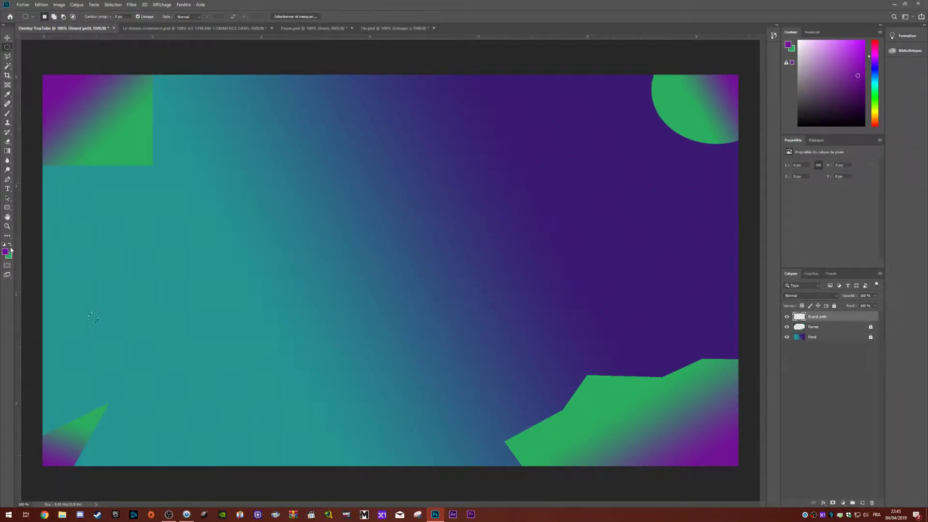
left_click(10, 246)
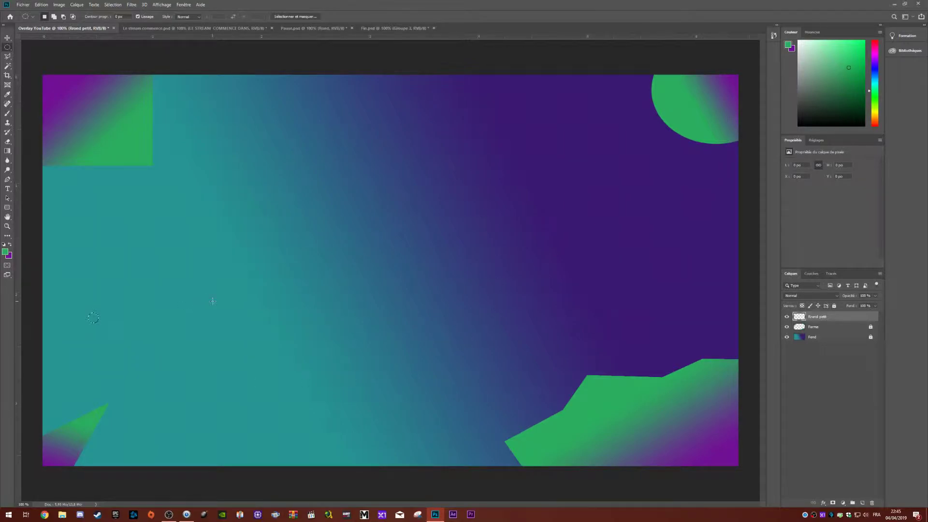
right_click(7, 151)
left_click(42, 161)
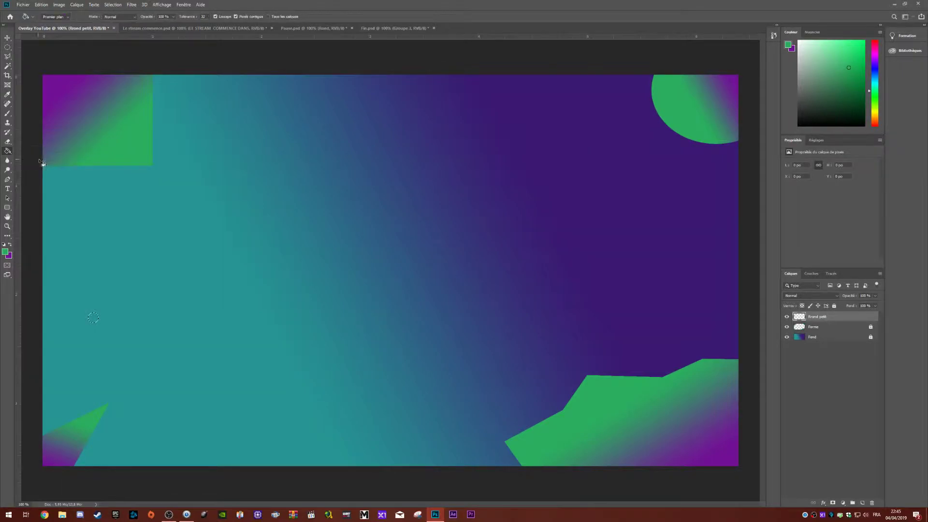
left_click(92, 320)
left_click(7, 38)
left_click(131, 326)
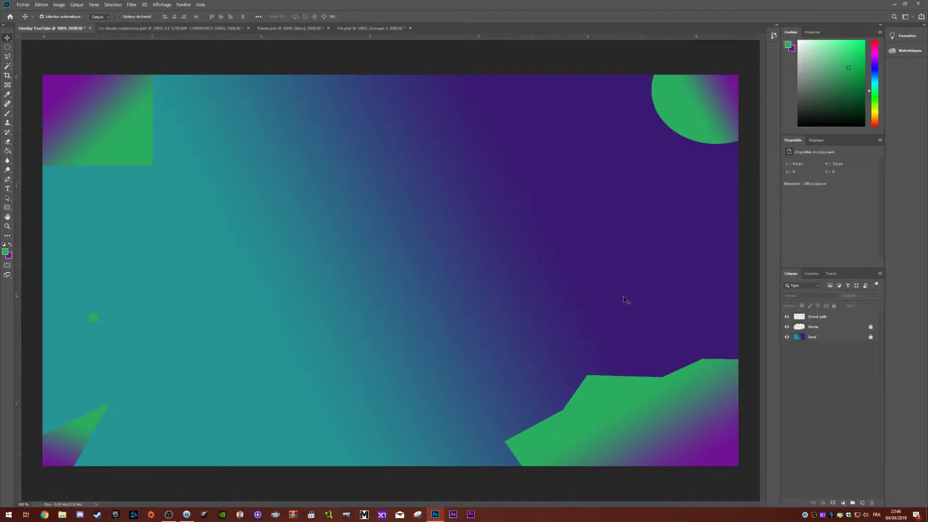
Step: Select the Rrond petit layer and paste eight copies of the small green circle at the canvas centre
left_click(821, 319)
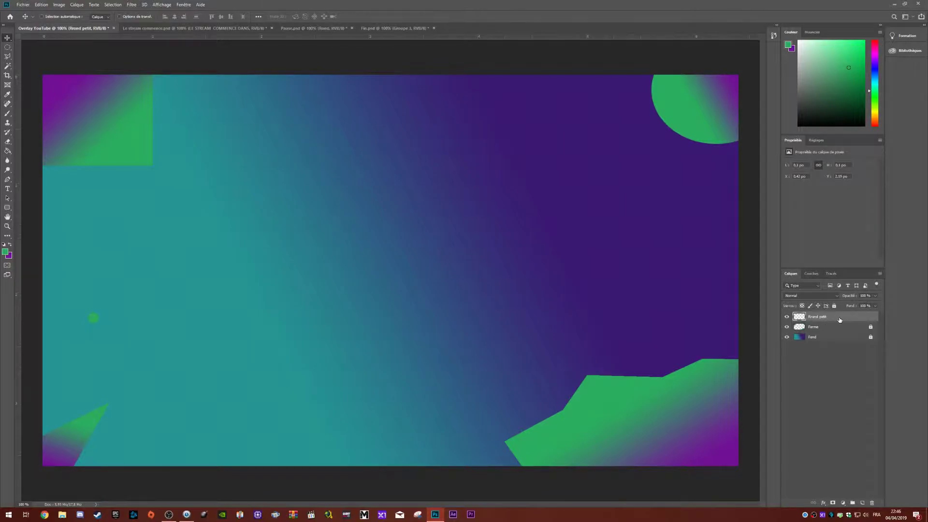
key("ctrl+v")
key("ctrl+v")
key("ctrl+v")
key("ctrl+v")
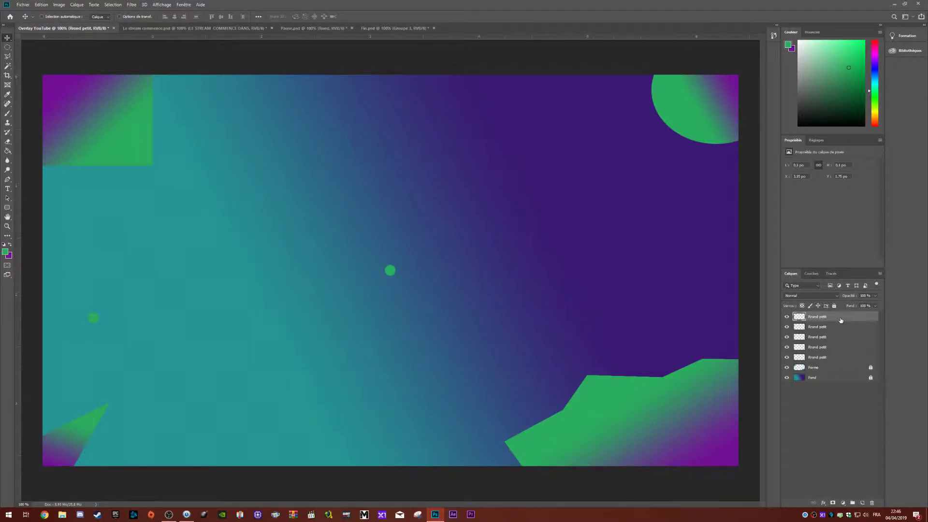
key("ctrl+v")
key("ctrl+v")
key("ctrl+v")
key("ctrl+v")
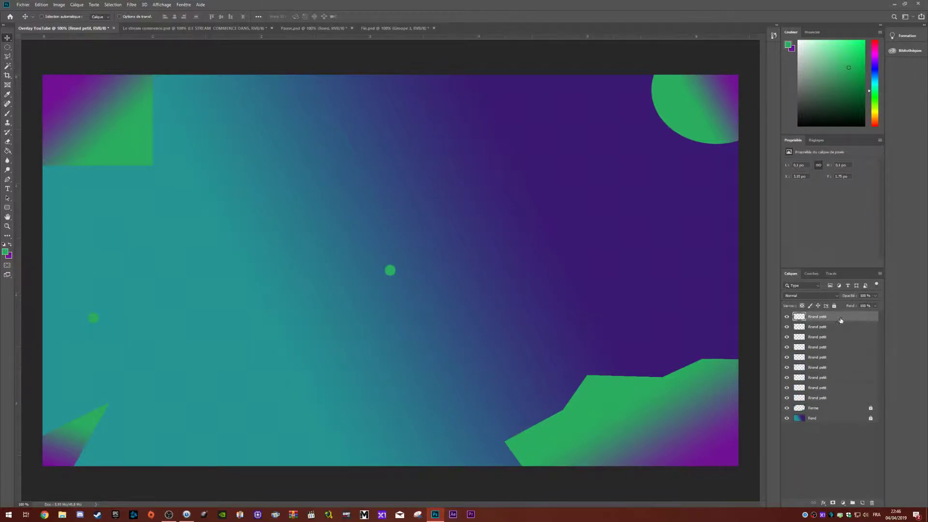
Step: Delete the eight pasted Rrond petit layers, keeping only the original circle
left_click(825, 391)
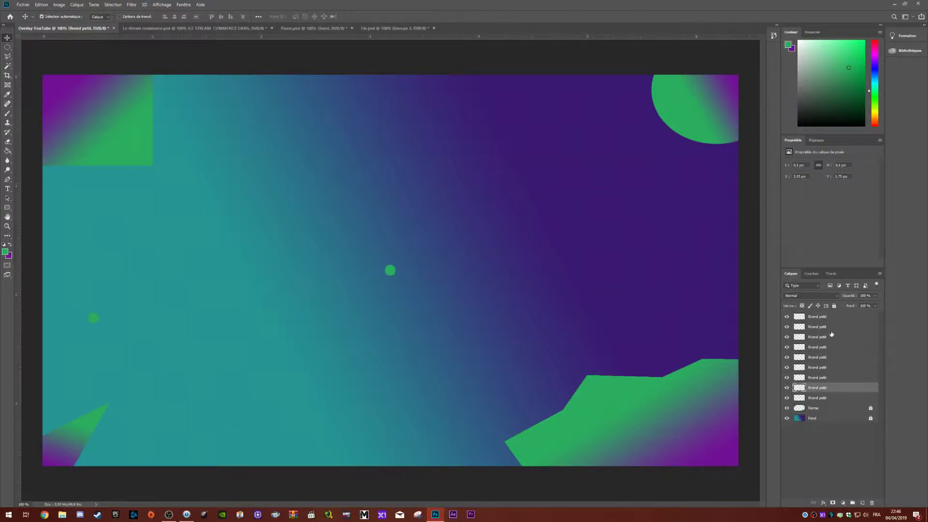
left_click(830, 318)
left_click(827, 388, "shift")
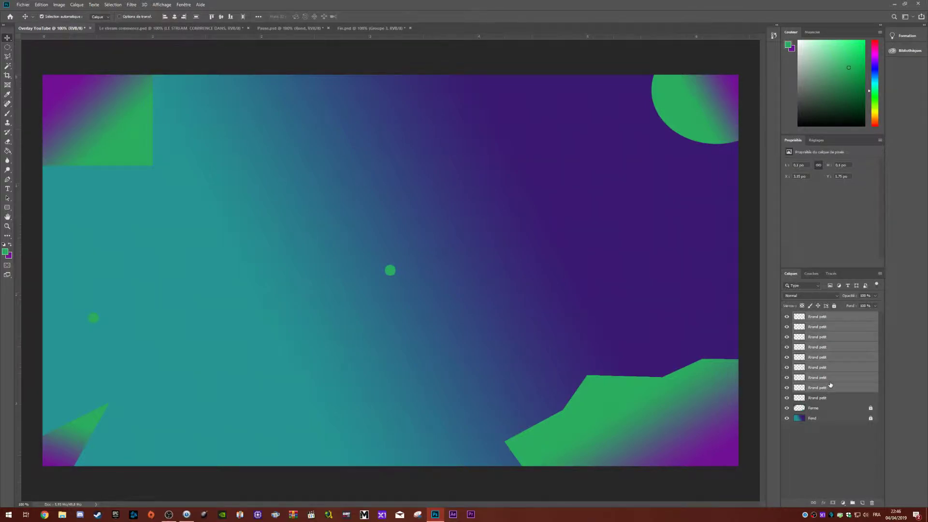
key("Delete")
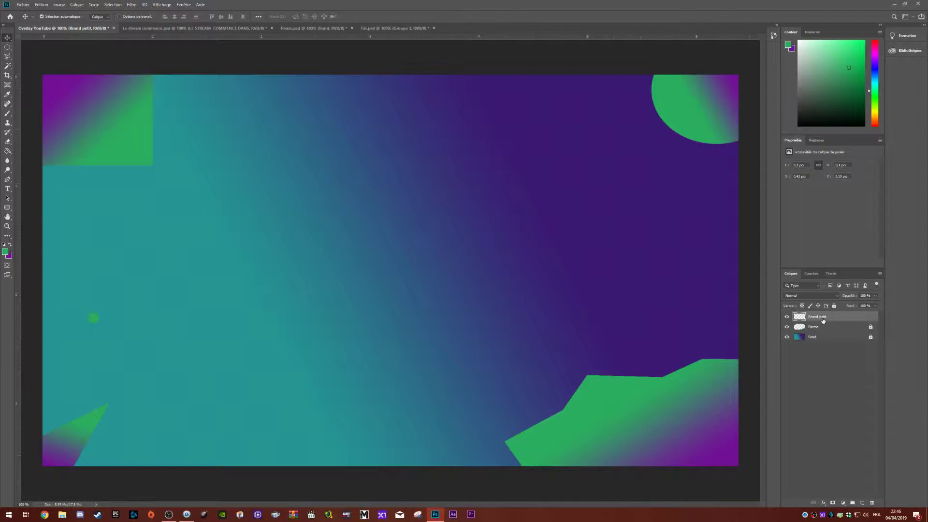
Step: Paste seven copies of the small green circle as new layers at the canvas centre
key("ctrl+v")
key("ctrl+v")
key("ctrl+v")
key("ctrl+v")
key("ctrl+v")
key("ctrl+v")
key("ctrl+v")
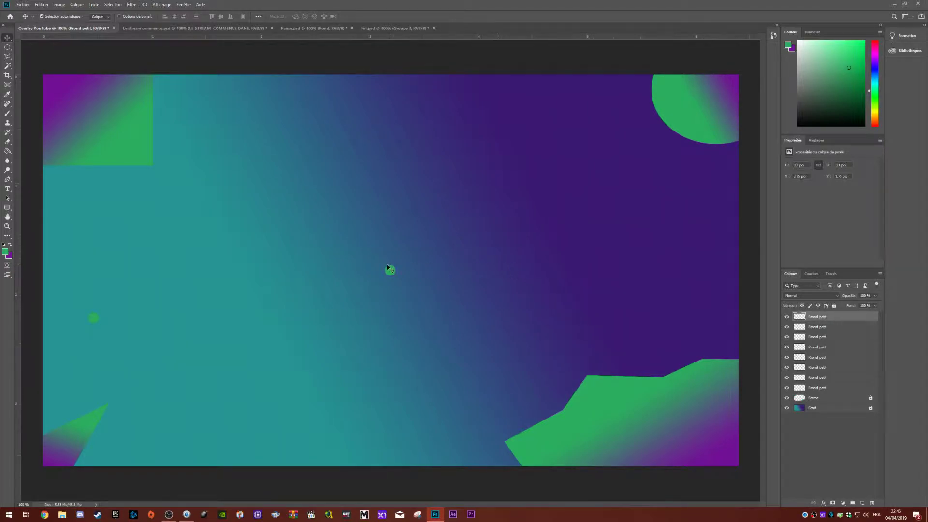
Step: Spread the seven pasted green circles from the centre across the left and middle of the canvas
left_click_drag(390, 272, 561, 265)
left_click_drag(361, 152, 407, 245)
left_click_drag(338, 397, 372, 426)
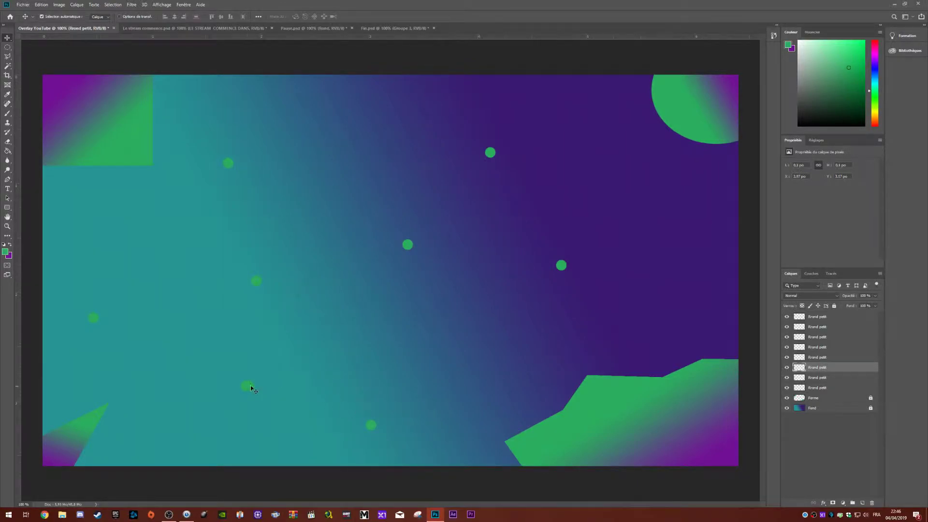
left_click_drag(247, 387, 234, 400)
left_click_drag(490, 152, 333, 134)
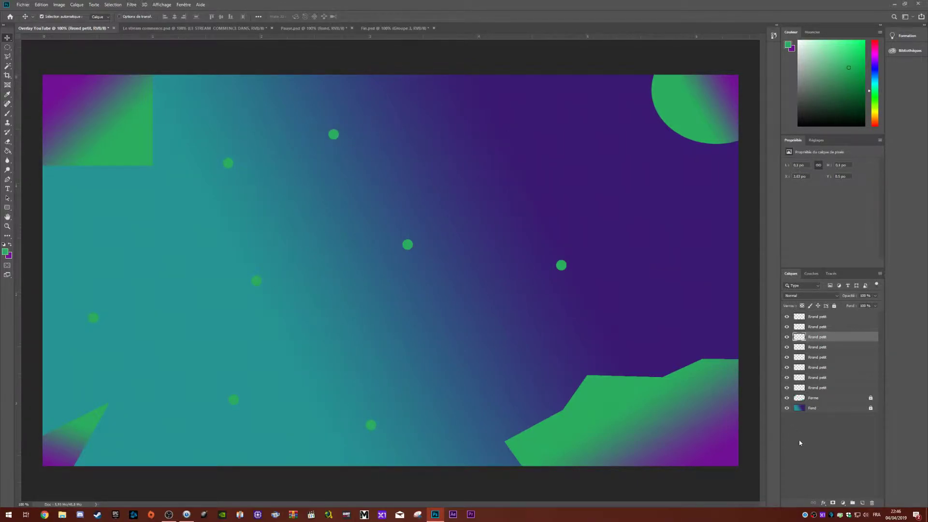
Step: Add two more green circles, place them right of centre, and reposition the neighbouring circles for a wider, more even spread
left_click_drag(407, 245, 482, 306)
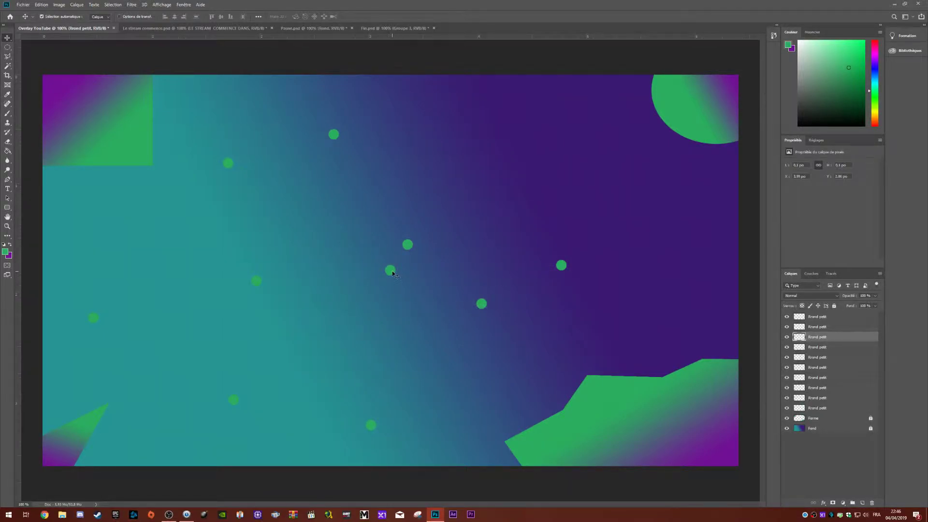
left_click_drag(390, 270, 465, 152)
left_click_drag(408, 245, 403, 265)
left_click_drag(231, 164, 249, 190)
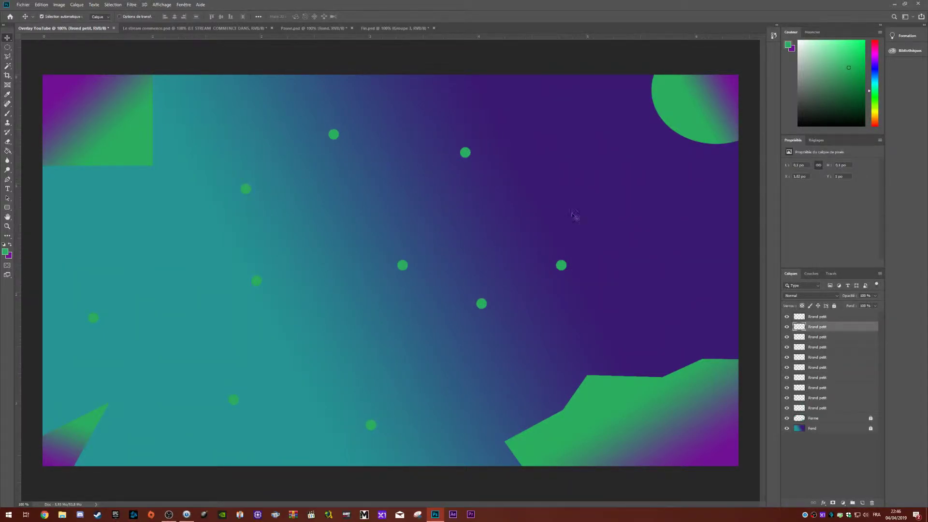
left_click_drag(562, 266, 651, 255)
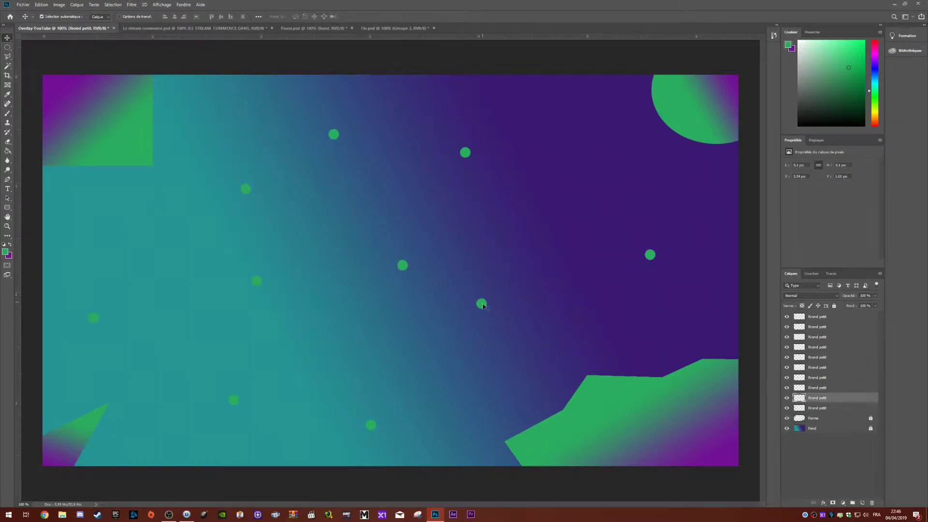
Step: Reposition the green circles around the canvas centre and shift the lower-middle circle further right
left_click_drag(481, 305, 502, 337)
left_click_drag(402, 265, 461, 235)
left_click_drag(500, 337, 476, 299)
left_click_drag(372, 425, 405, 430)
left_click_drag(463, 234, 356, 261)
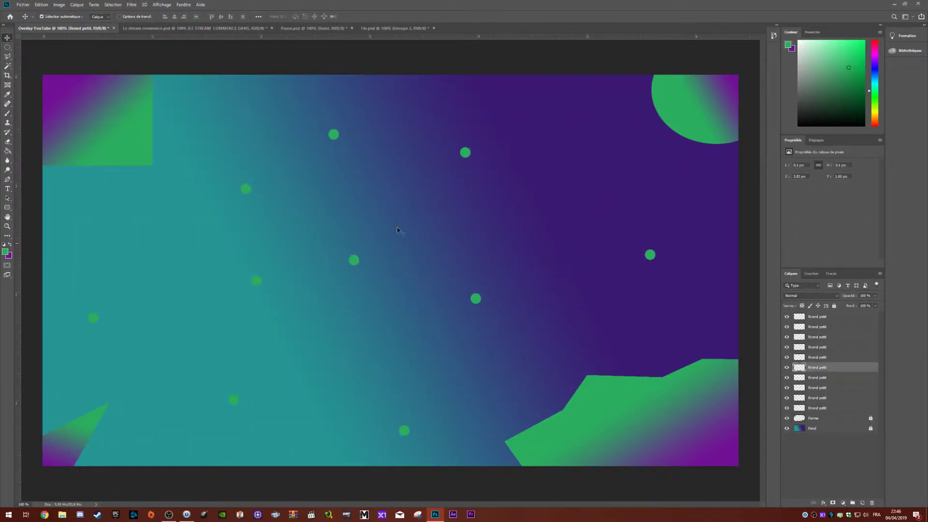
Step: Move the upper green circles outward and shift the two left-of-centre circles to widen the overall spread
left_click_drag(467, 155, 550, 150)
left_click_drag(466, 153, 545, 146)
left_click_drag(334, 134, 349, 111)
left_click_drag(242, 195, 250, 131)
left_click_drag(254, 279, 203, 236)
left_click_drag(353, 261, 318, 304)
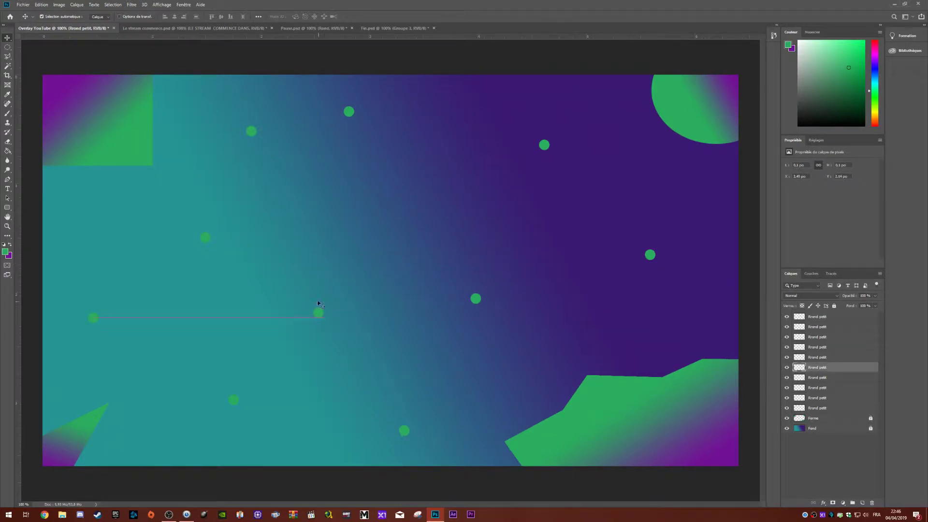
Step: Even out the green circles around the centre with a diagonal row of three, and lower the far-right circle slightly
left_click_drag(252, 132, 313, 192)
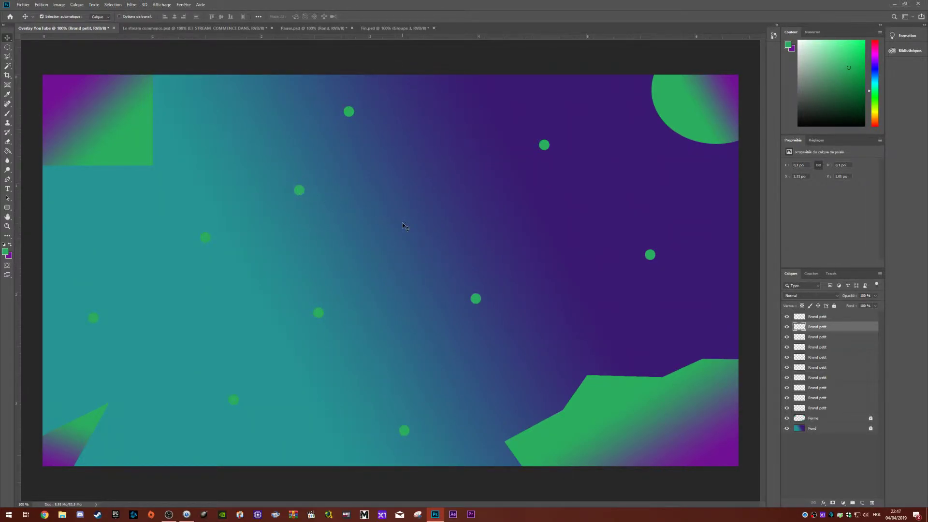
left_click_drag(322, 312, 443, 205)
left_click_drag(300, 192, 321, 267)
left_click_drag(480, 304, 479, 316)
left_click_drag(650, 255, 654, 274)
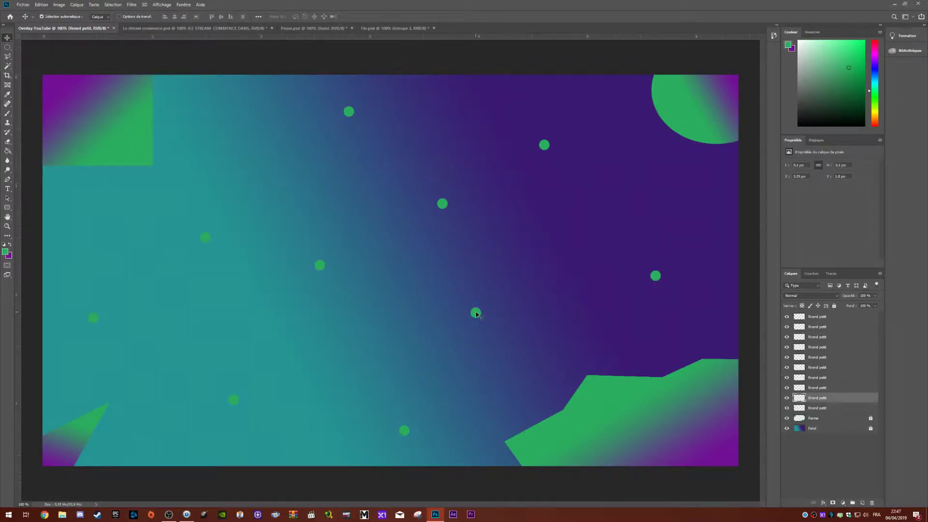
left_click_drag(479, 315, 480, 337)
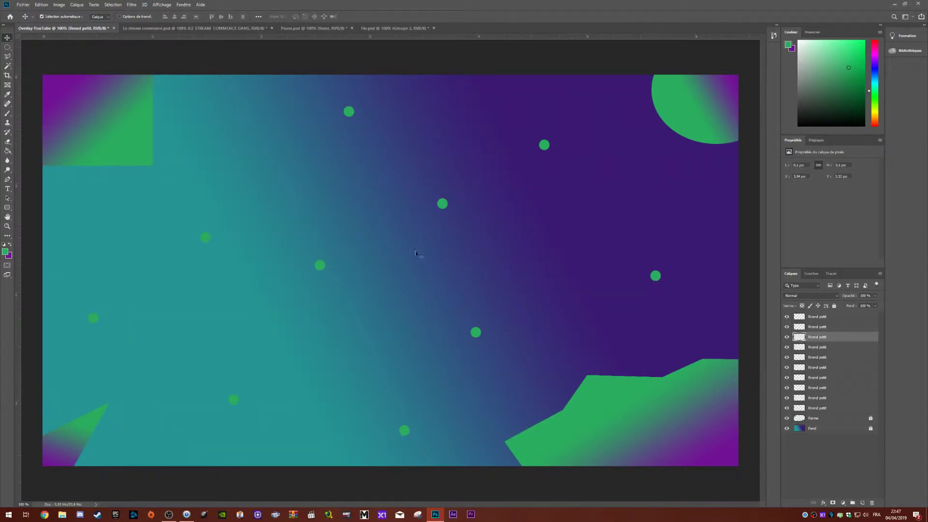
left_click_drag(319, 265, 319, 292)
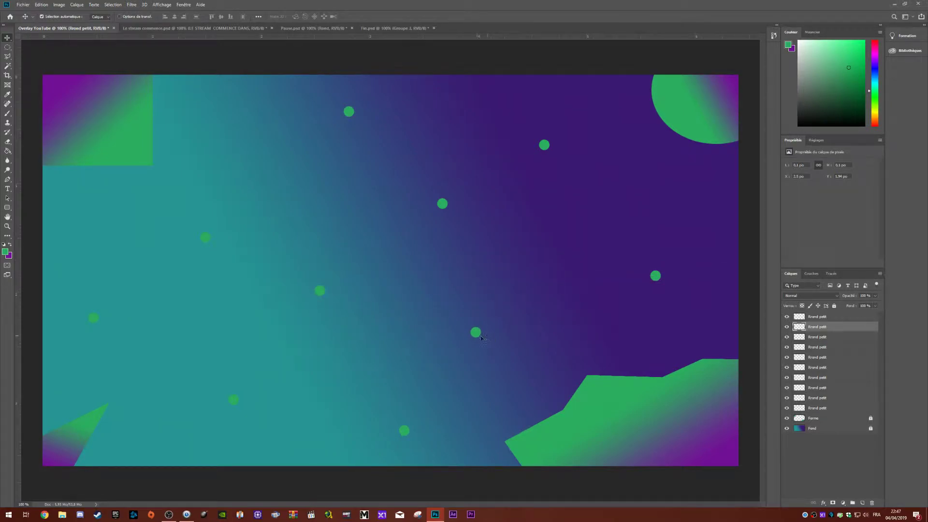
left_click_drag(477, 336, 478, 348)
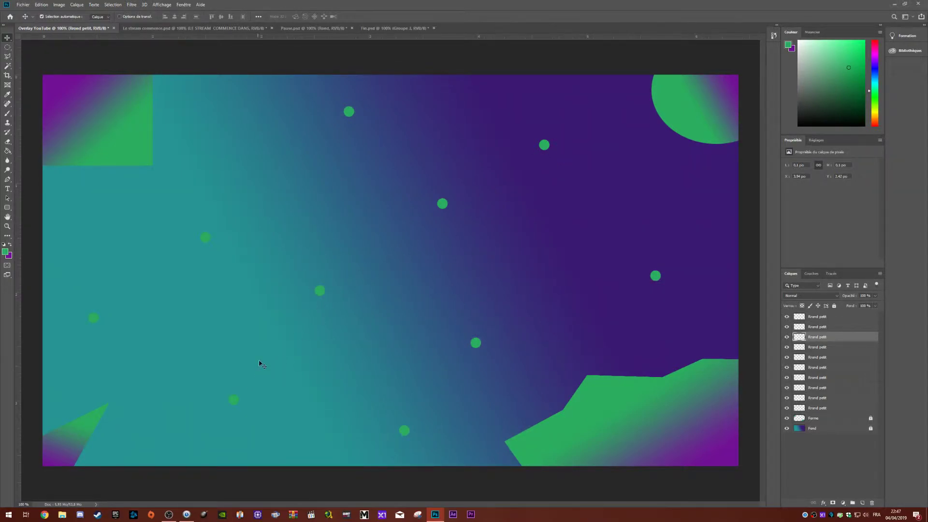
left_click_drag(632, 289, 489, 274)
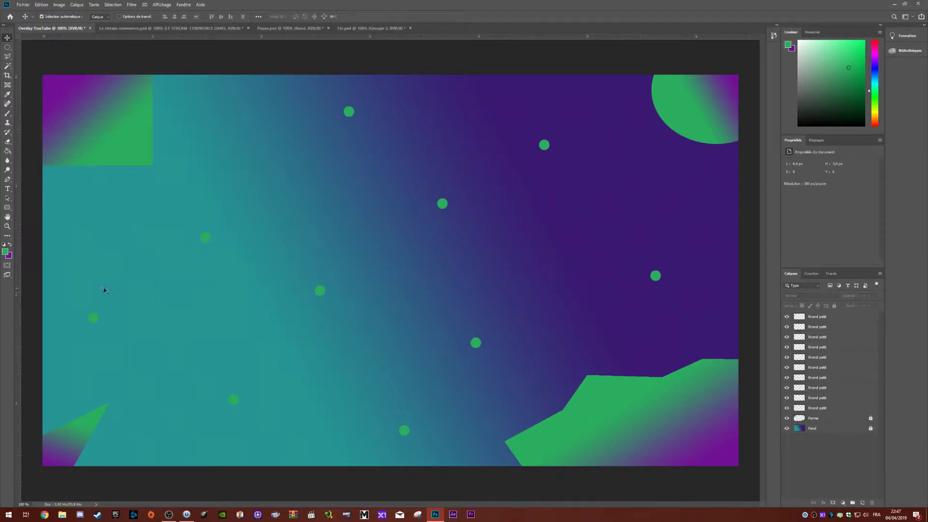
Step: Select all ten Rrond petit layers and merge them into a single layer
left_click(825, 320)
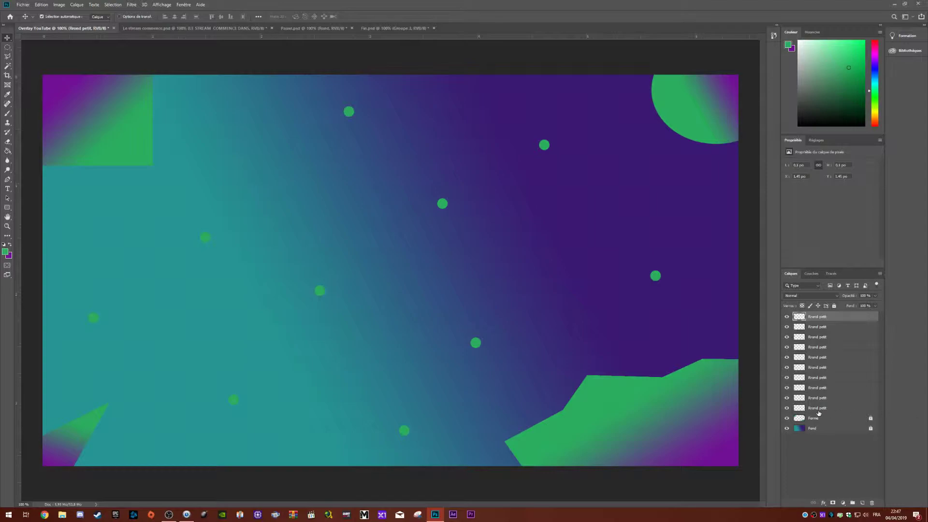
left_click(841, 327)
left_click(816, 348)
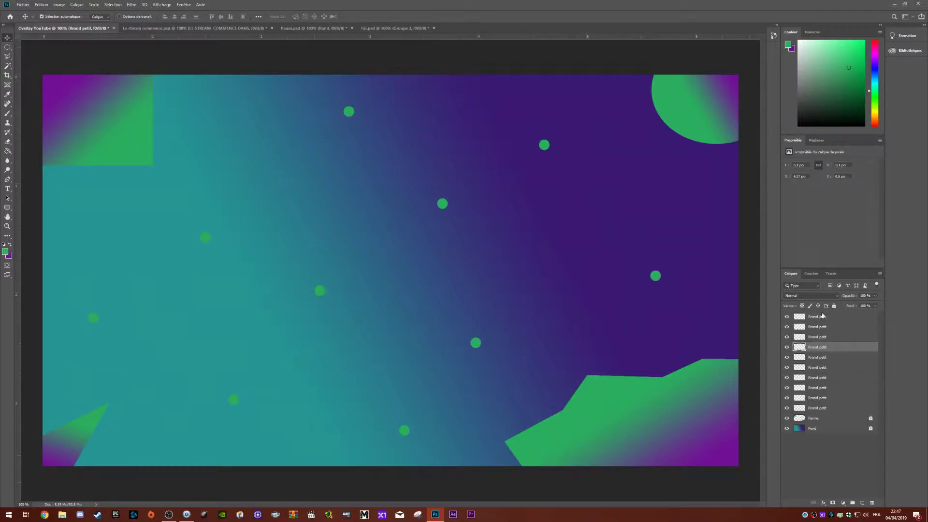
left_click(822, 316)
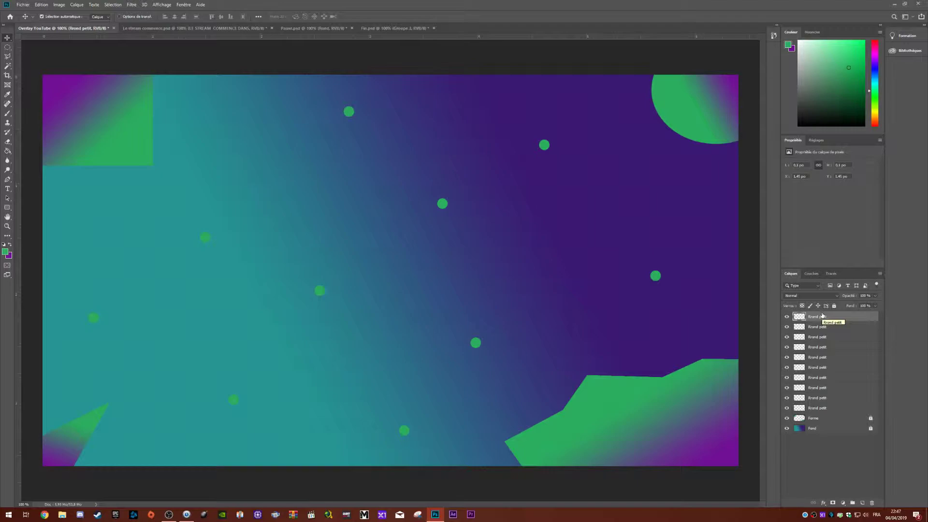
left_click(830, 409, "shift")
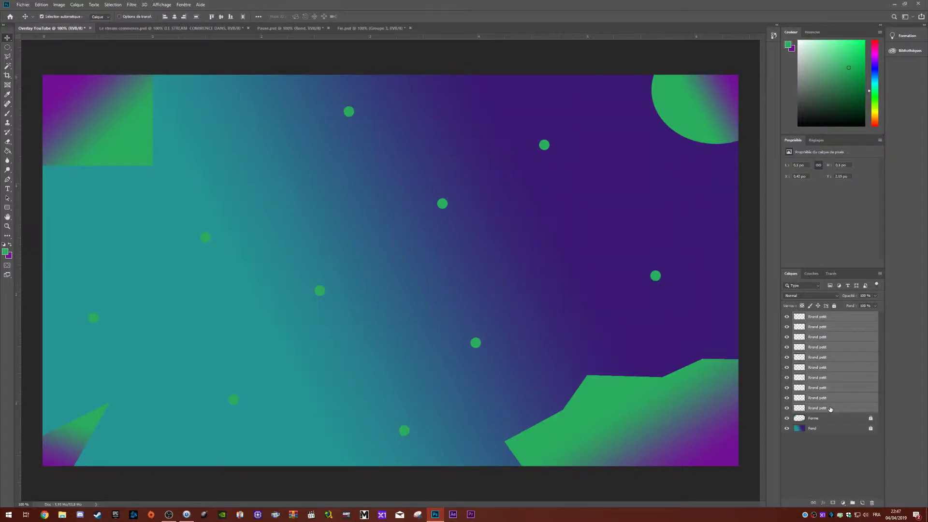
right_click(837, 377)
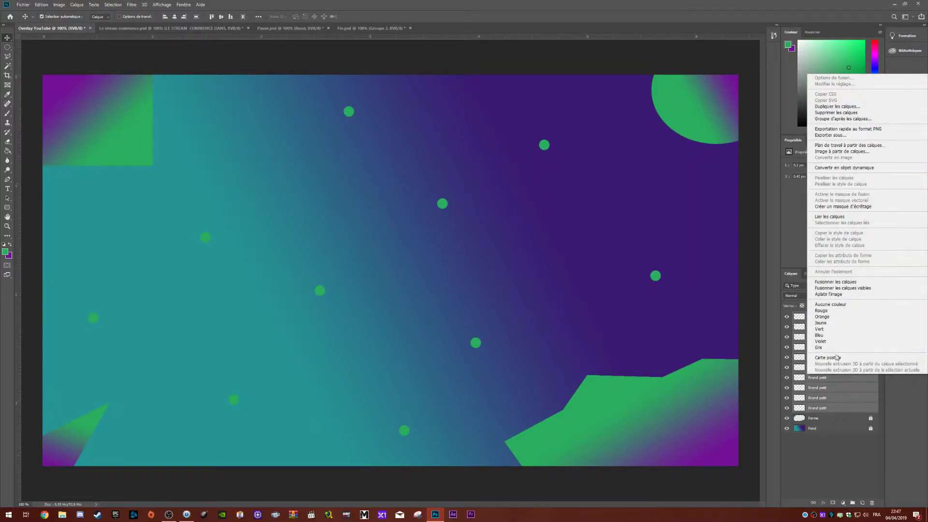
left_click(831, 288)
left_click(815, 364)
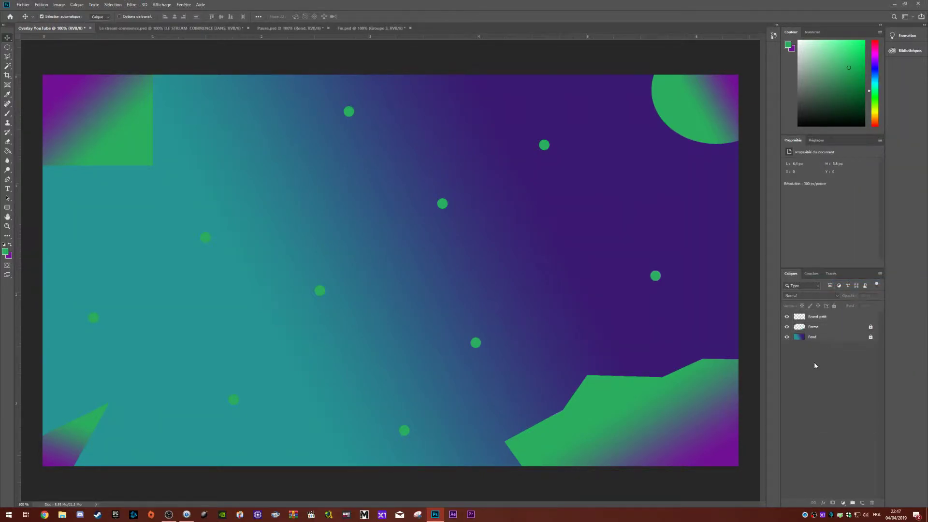
Step: Toggle the merged Rrond petit layer's visibility to check it, then lock the layer completely
left_click(787, 317)
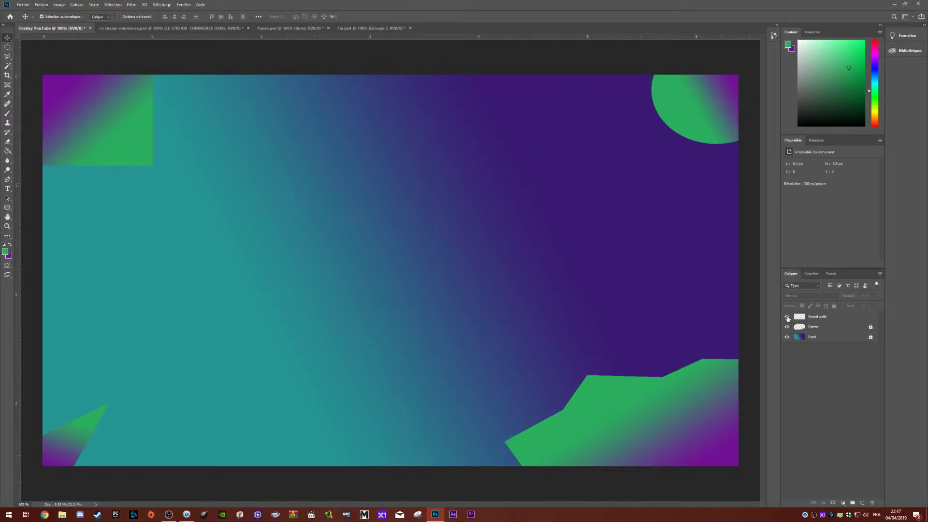
left_click(787, 317)
left_click(787, 317)
left_click(787, 317)
left_click(841, 317)
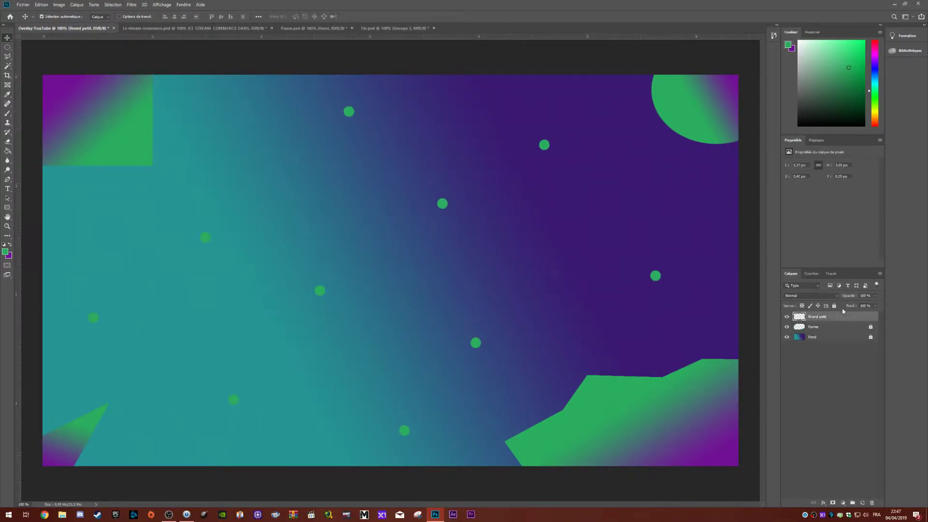
left_click(835, 306)
Step: Add a new layer above Rrond petit and name it Rong Gros
left_click(861, 503)
double_click(815, 318)
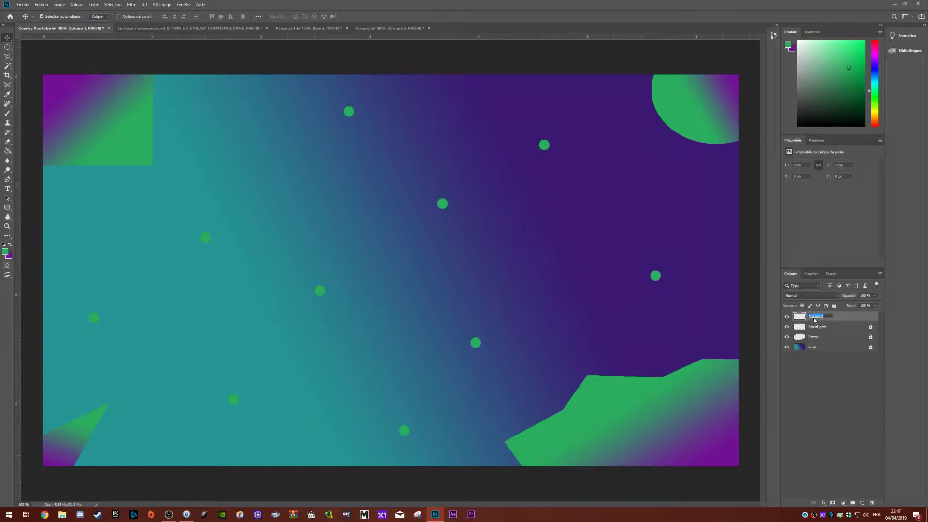
type("c")
type("ong Gros")
key("Return")
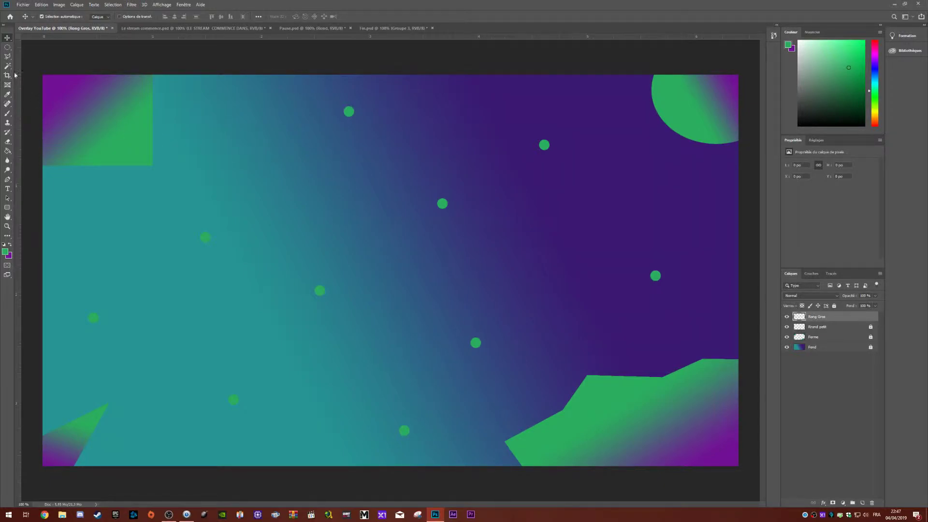
Step: Make a circular selection slightly larger than the left-middle green circle and fill it with purple on Rong Gros
left_click(8, 46)
mouse_move(208, 238)
left_mouse_down()
mouse_move(179, 223)
mouse_move(205, 237)
left_mouse_up()
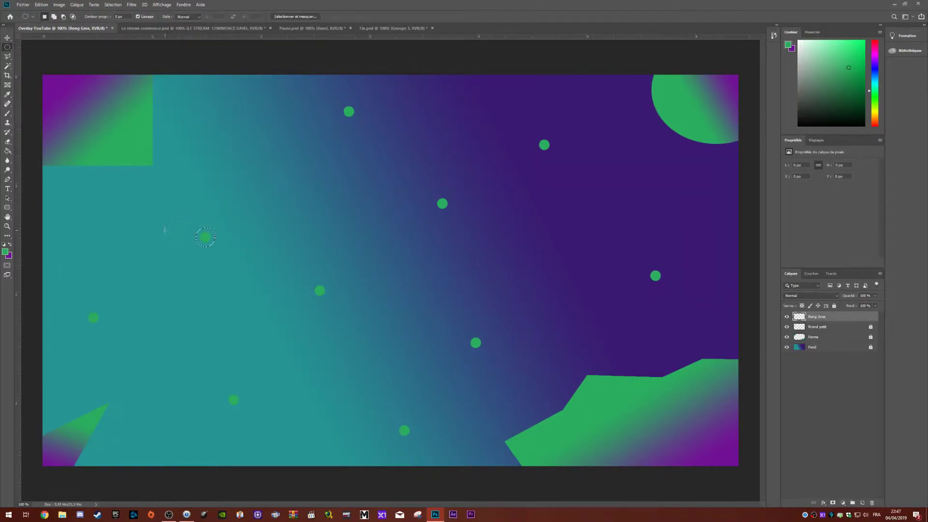
left_click(10, 244)
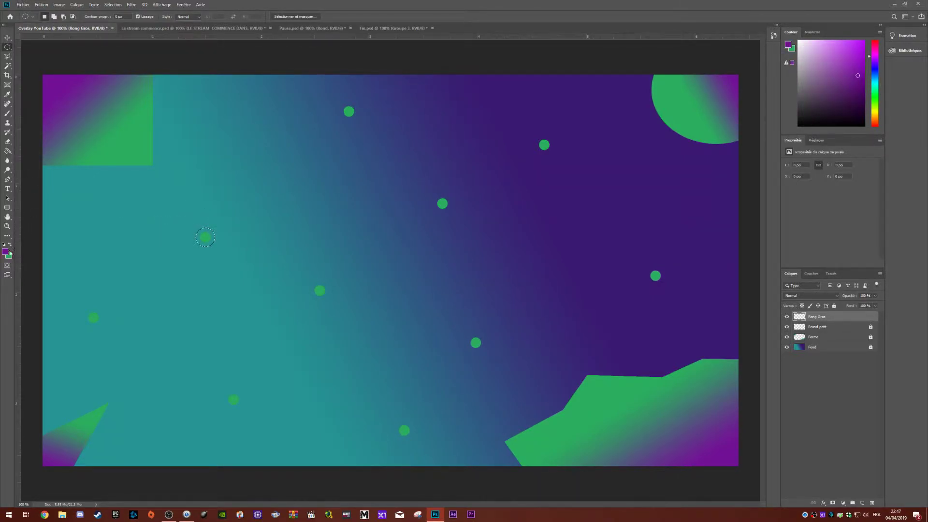
left_click(7, 150)
left_click(206, 242)
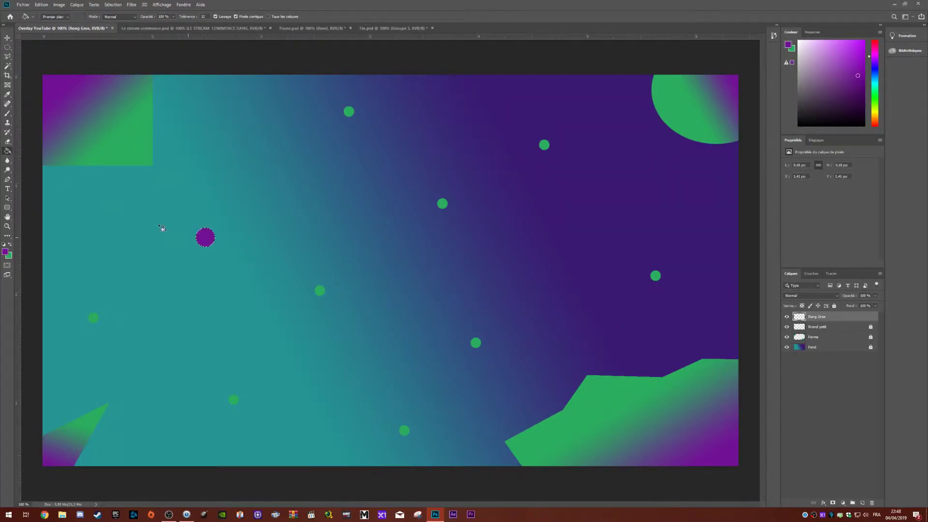
Step: Move the purple circle up and right off the green one, then copy it and paste nine copies as new layers
left_click(7, 38)
left_click_drag(193, 230, 241, 215)
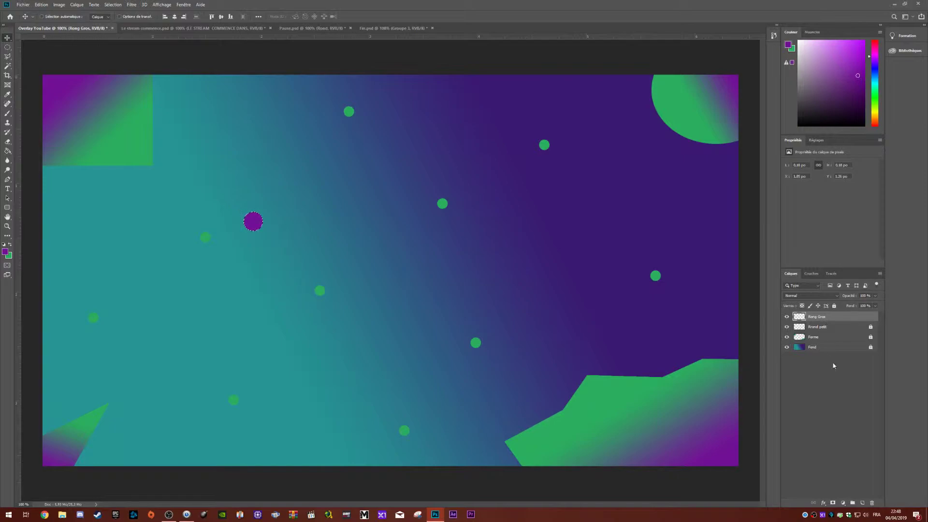
key("ctrl")
key("ctrl+v")
key("ctrl+v")
key("ctrl+v")
key("ctrl+v")
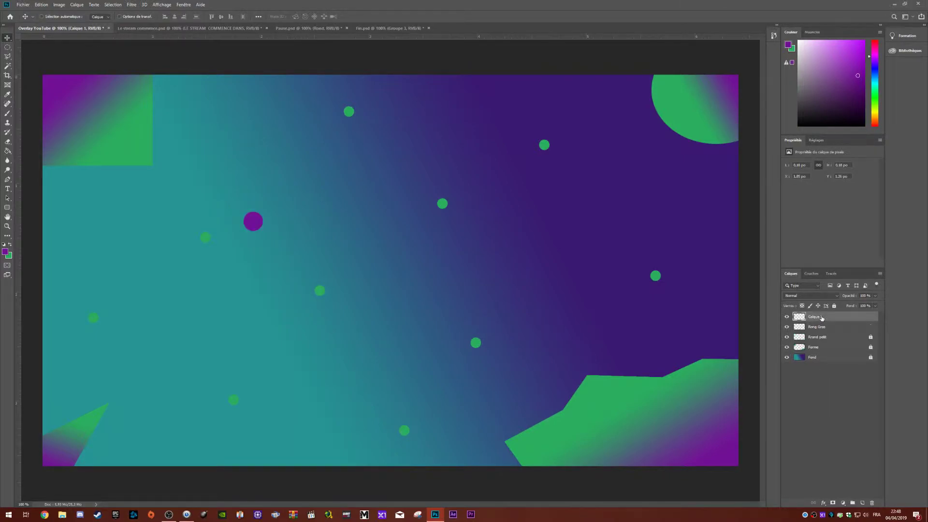
key("ctrl+v")
key("ctrl+v")
key("ctrl+v")
key("ctrl+v")
key("ctrl+v")
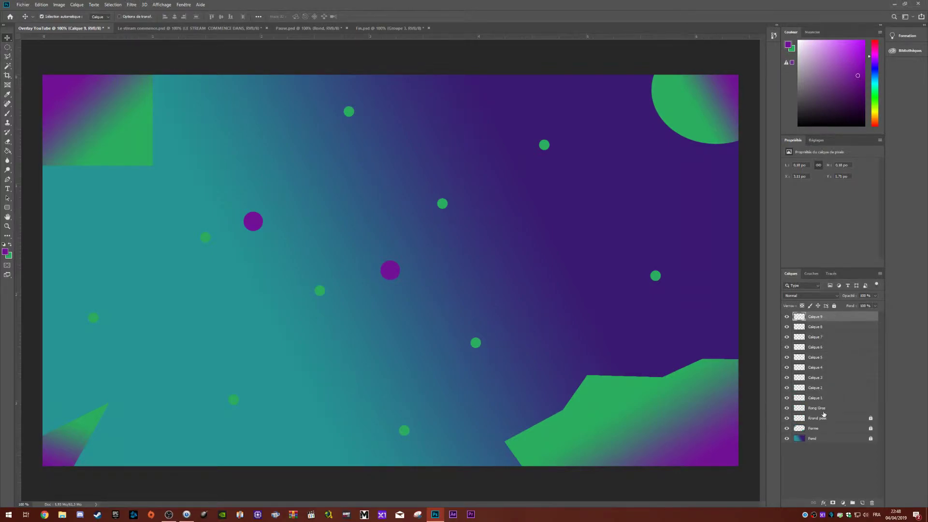
Step: Spread the pasted purple circles from the centre across the left and middle of the canvas, and move the original up and right
left_click(824, 411)
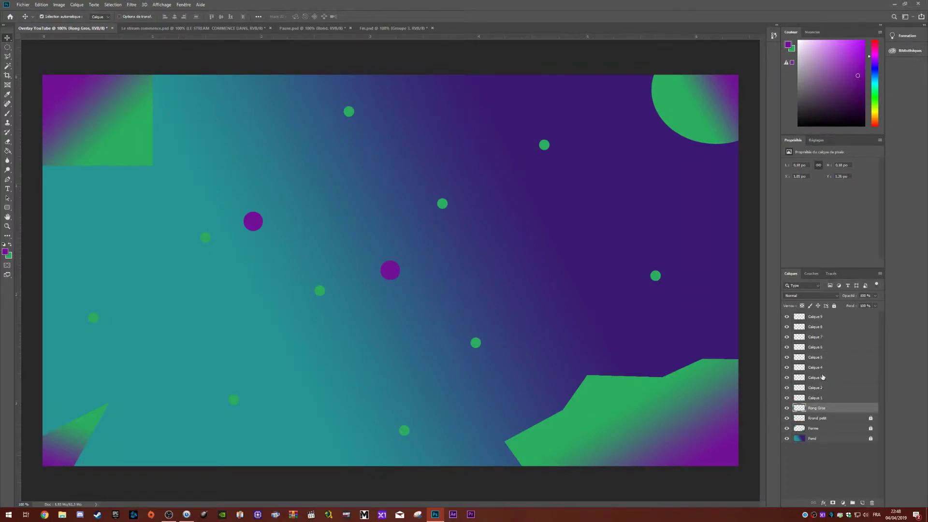
left_click_drag(389, 267, 443, 360)
left_click_drag(345, 332, 175, 350)
left_click_drag(381, 258, 207, 134)
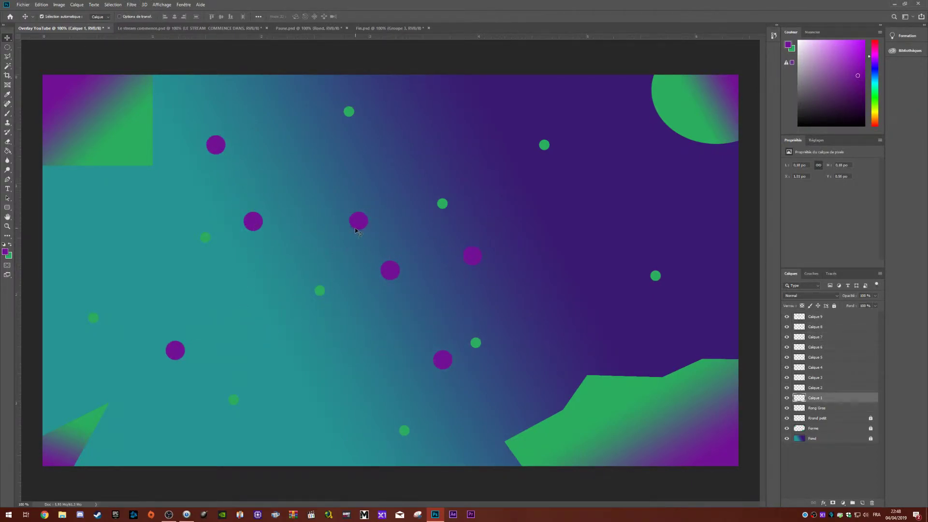
left_click_drag(358, 220, 246, 278)
left_click_drag(252, 220, 349, 164)
left_click_drag(377, 265, 262, 196)
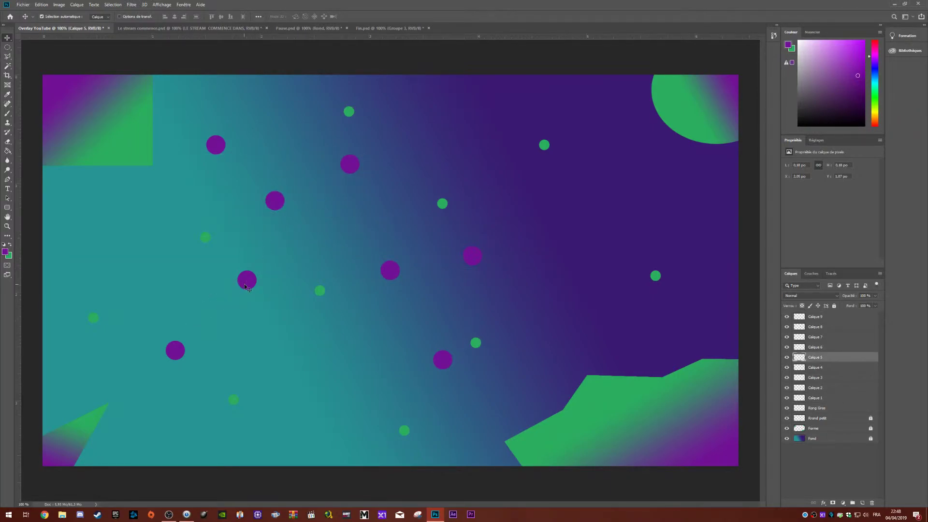
Step: Place purple circles near the far-left edge, right side and lower middle, and adjust the upper-left ones between the green circles
left_click_drag(247, 286, 111, 262)
left_click_drag(216, 148, 221, 164)
left_click_drag(280, 209, 271, 245)
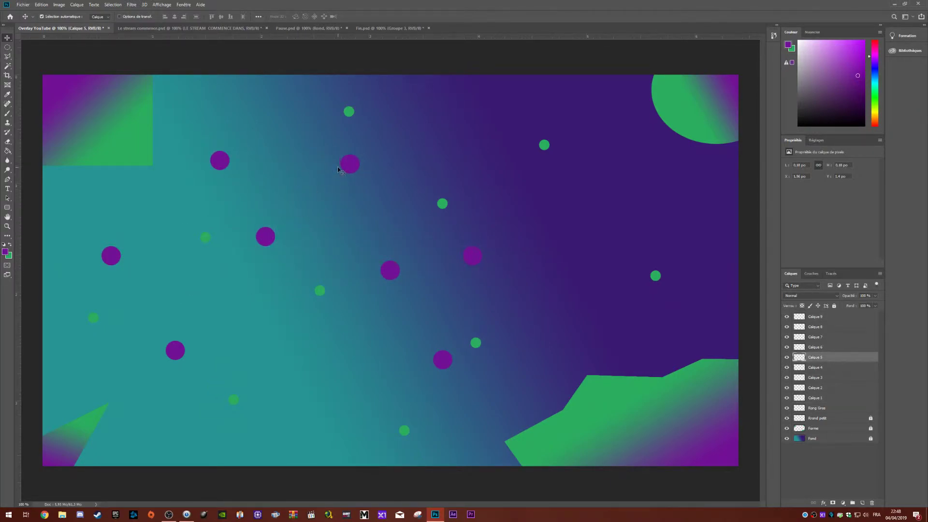
left_click_drag(342, 170, 366, 167)
left_click_drag(475, 260, 592, 208)
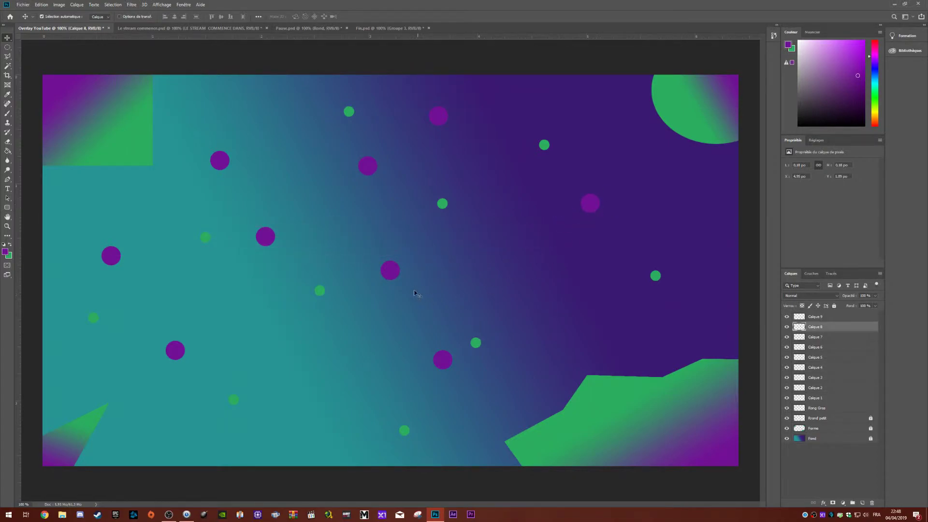
left_click_drag(384, 277, 588, 289)
left_click_drag(379, 272, 294, 407)
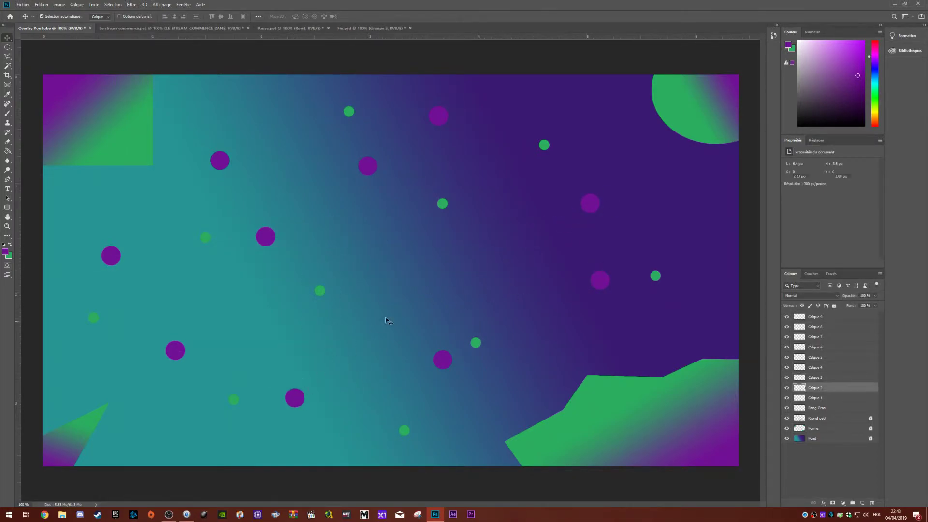
Step: Fine-tune the purple circles at the centre, lower middle, left and right for more even spacing among the green circles
left_click_drag(452, 370, 417, 275)
left_click_drag(302, 392, 463, 351)
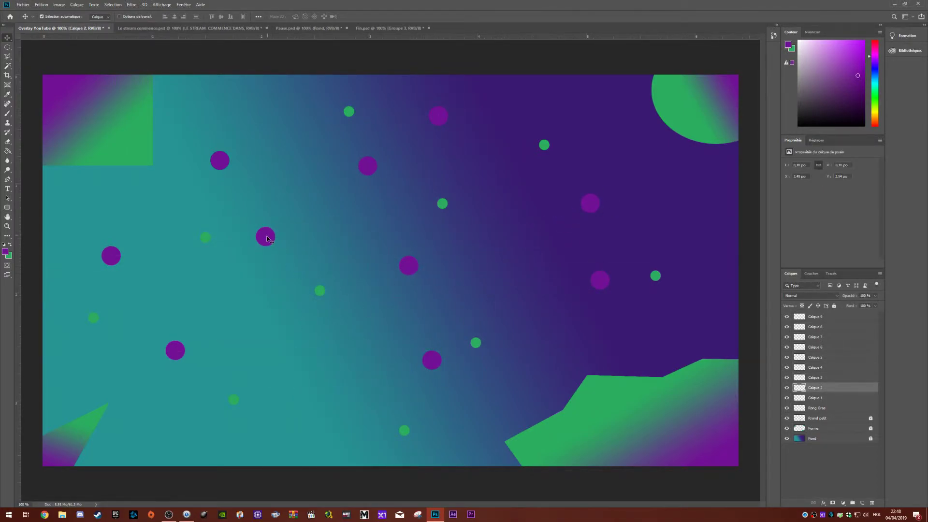
left_click_drag(271, 244, 267, 292)
left_click_drag(440, 360, 428, 382)
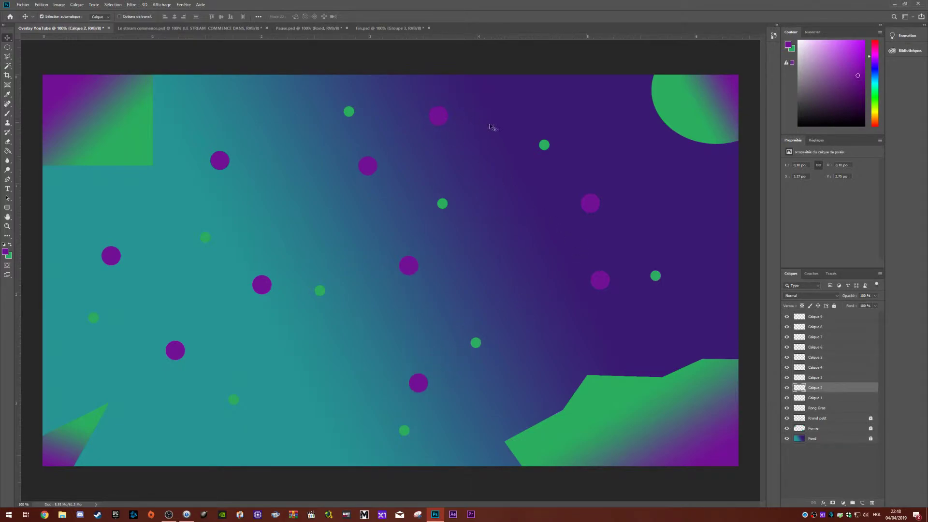
left_click_drag(592, 203, 664, 189)
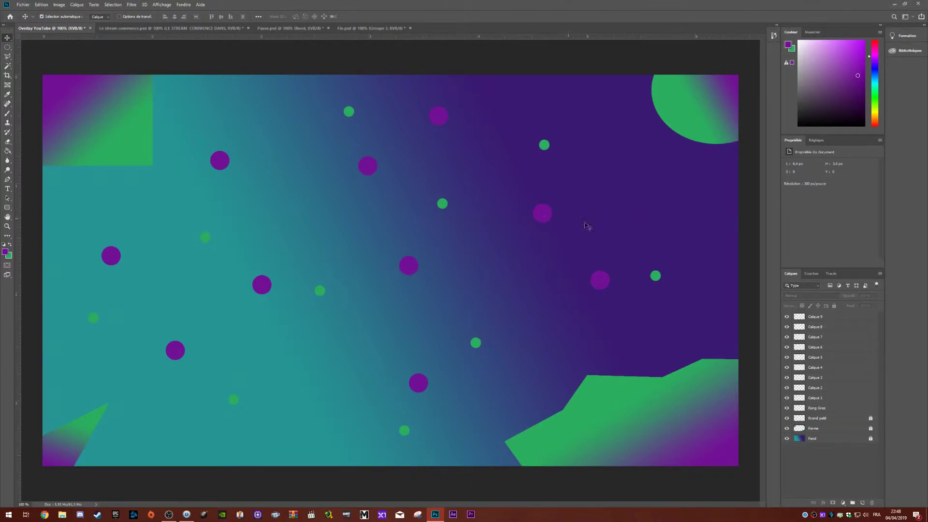
left_click_drag(544, 215, 553, 211)
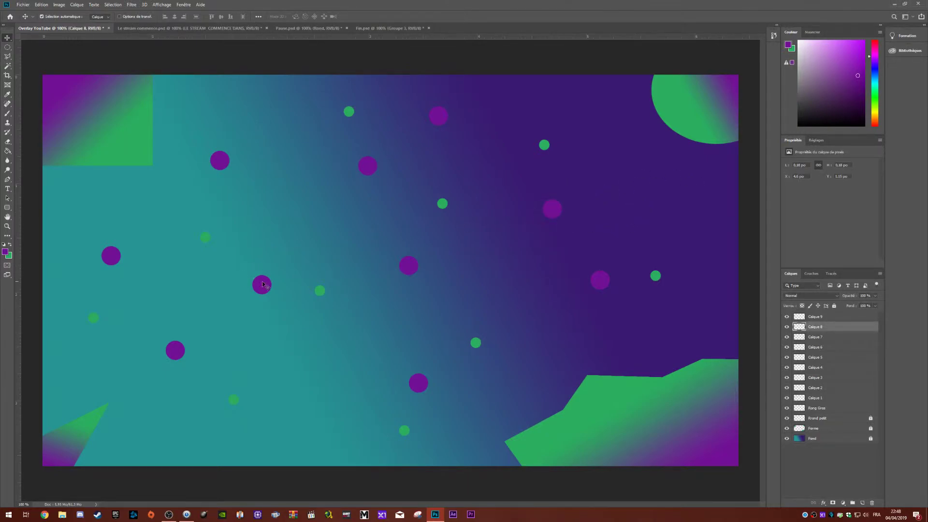
left_click_drag(261, 284, 259, 274)
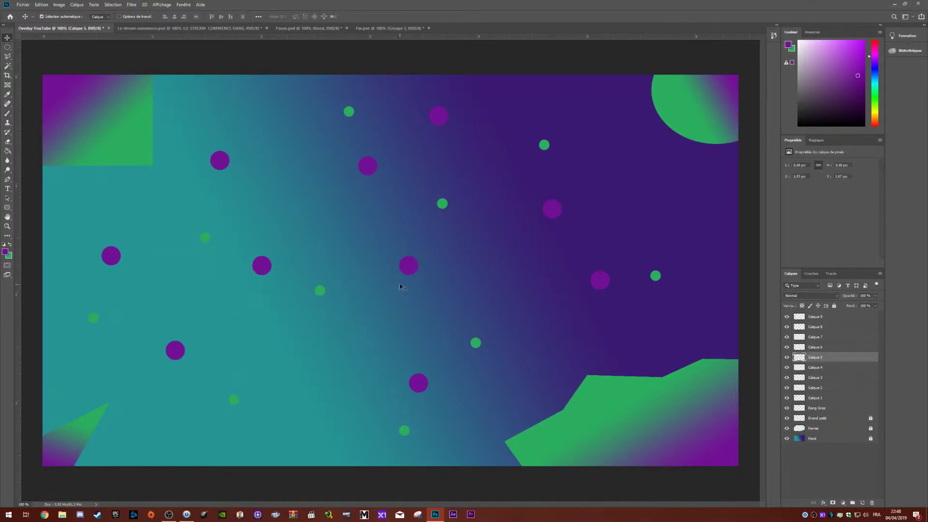
Step: Move the centre, upper-middle and lower-left purple circles down, and shift the lower-middle one right, to spread them among the green circles
left_click_drag(409, 268, 392, 307)
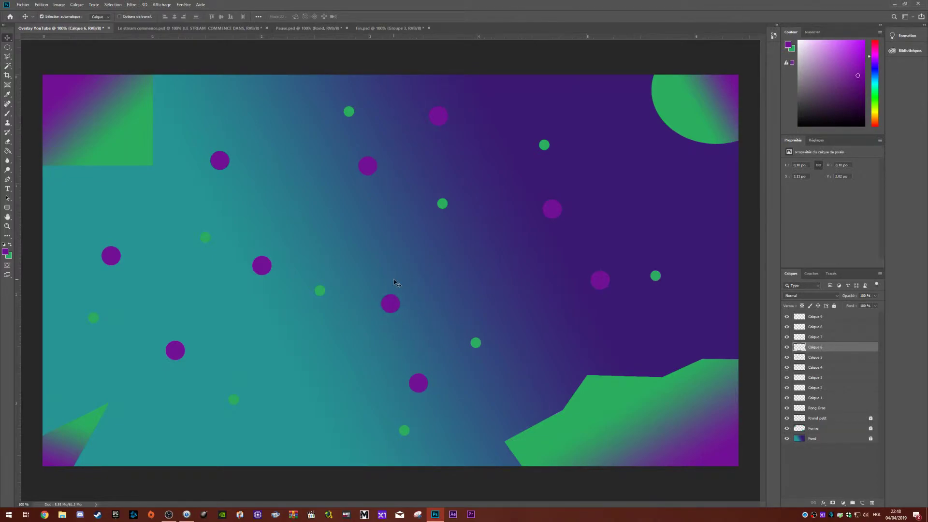
left_click_drag(372, 171, 377, 200)
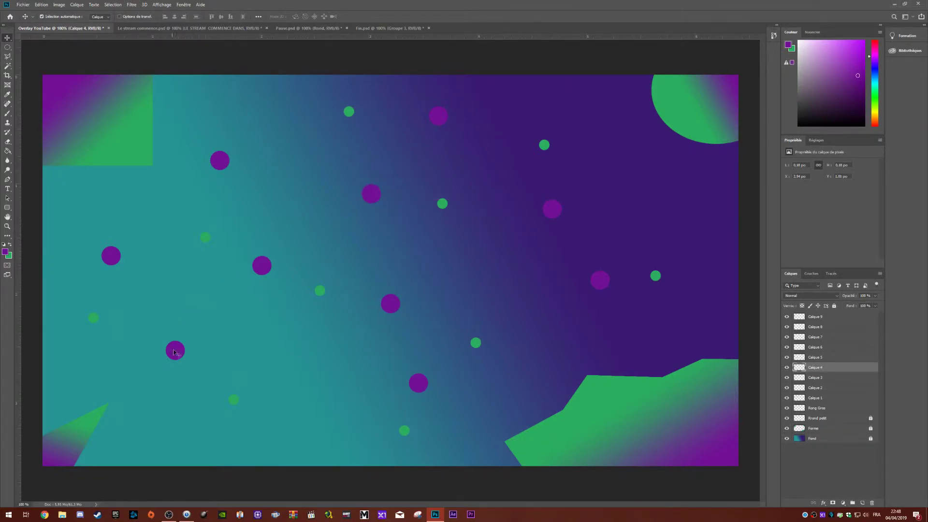
left_click_drag(180, 357, 194, 383)
left_click_drag(407, 383, 451, 403)
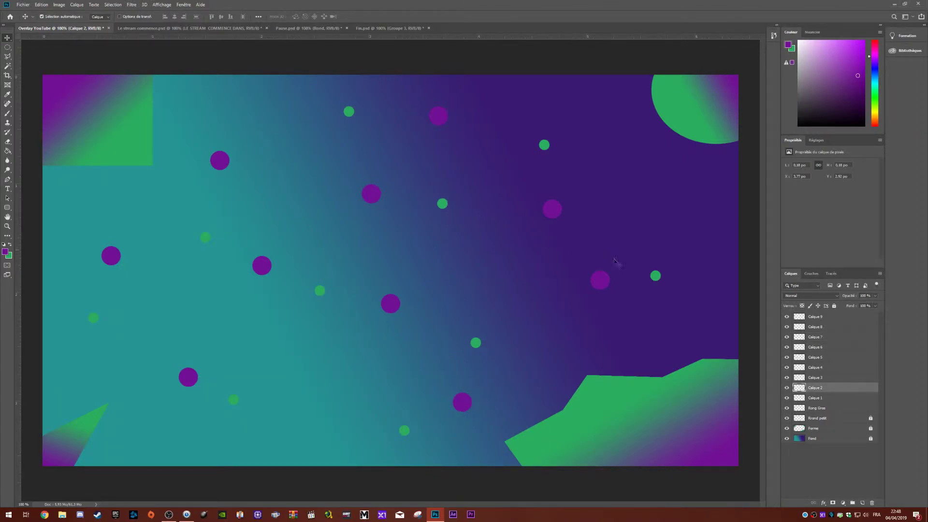
Step: Merge the Rong Gros layer and the nine pasted purple-circle layers into one Rong Gros layer on top, and lock it
left_click(823, 317)
left_click(824, 410)
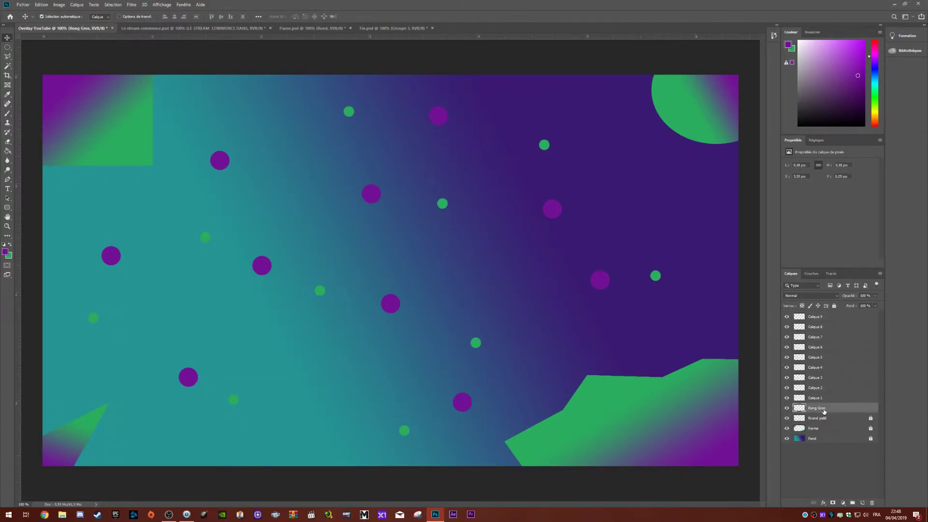
left_click(824, 318)
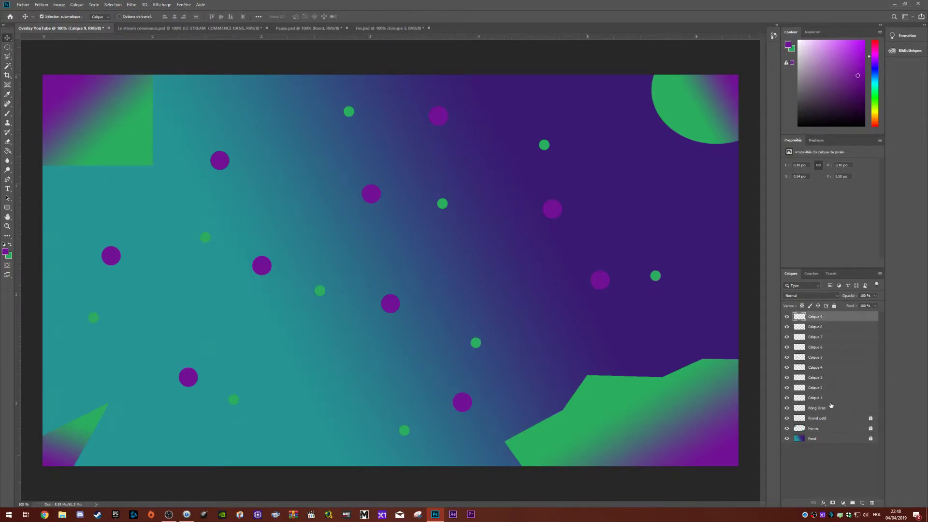
left_click(827, 409)
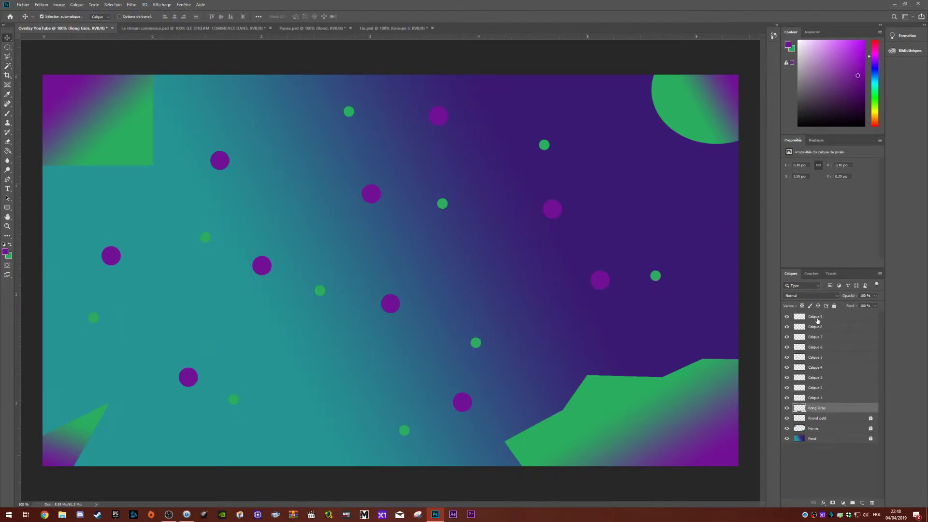
left_click_drag(818, 412, 834, 316)
left_click(823, 410, "shift")
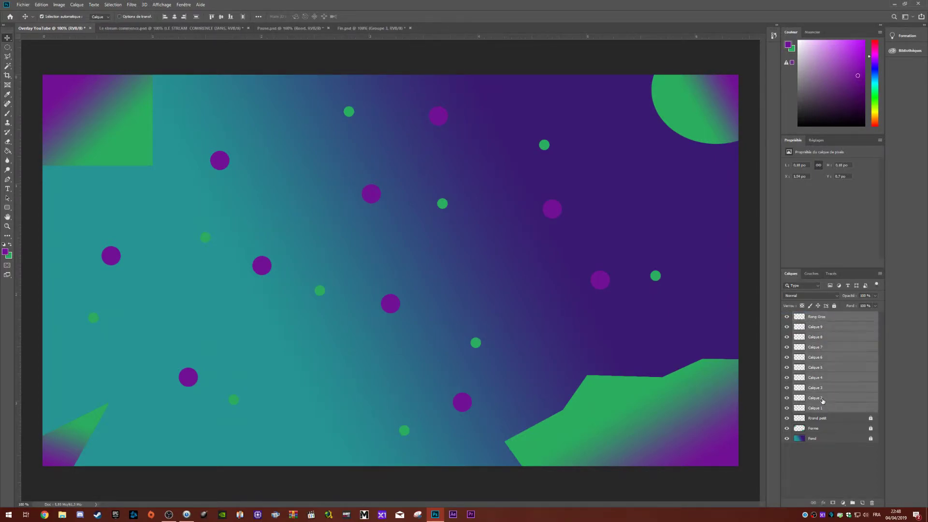
right_click(822, 408)
left_click(832, 250)
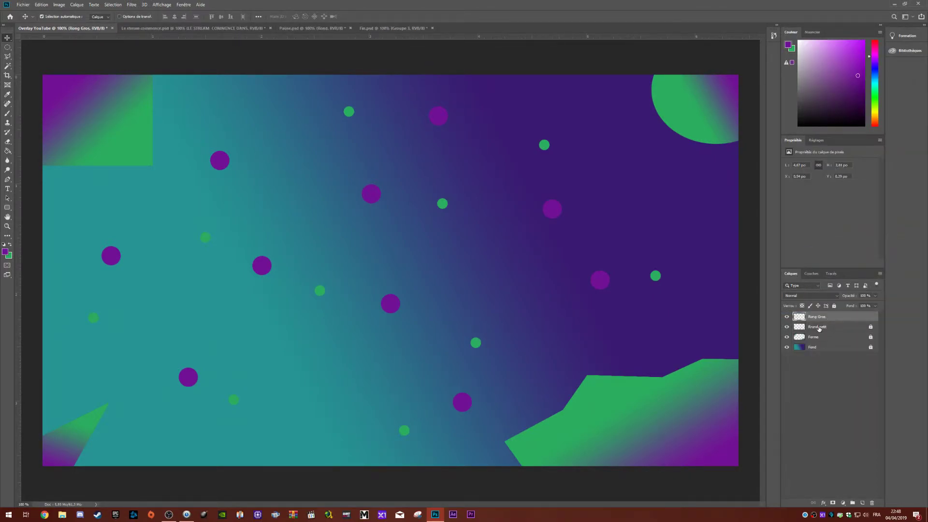
left_click(835, 306)
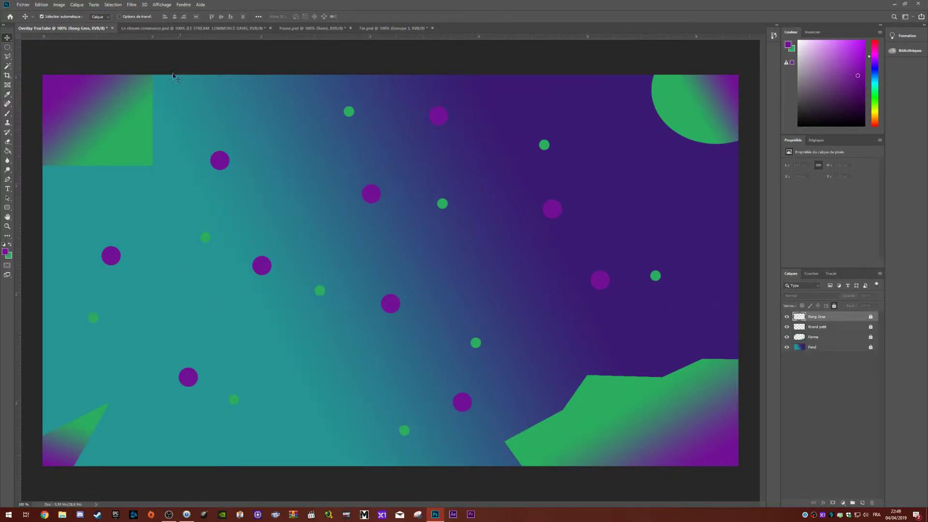
Step: Copy the LE STREAM COMMENCE DANS text layer from Le stream commence.psd into the Overlay YouTube document and make it visible
left_click(256, 28)
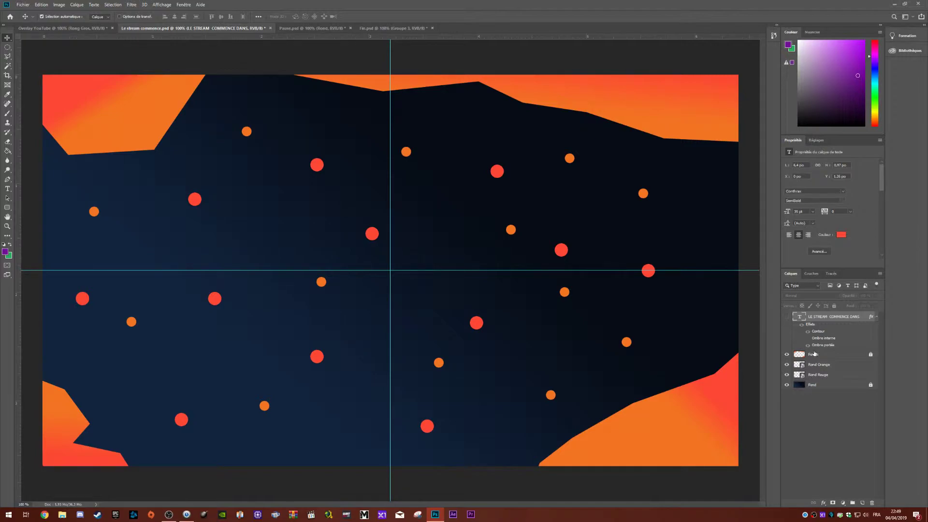
left_click(791, 317)
left_click(791, 316)
left_click(92, 29)
left_click(193, 28)
key("ctrl+c")
left_click(97, 30)
key("ctrl+v")
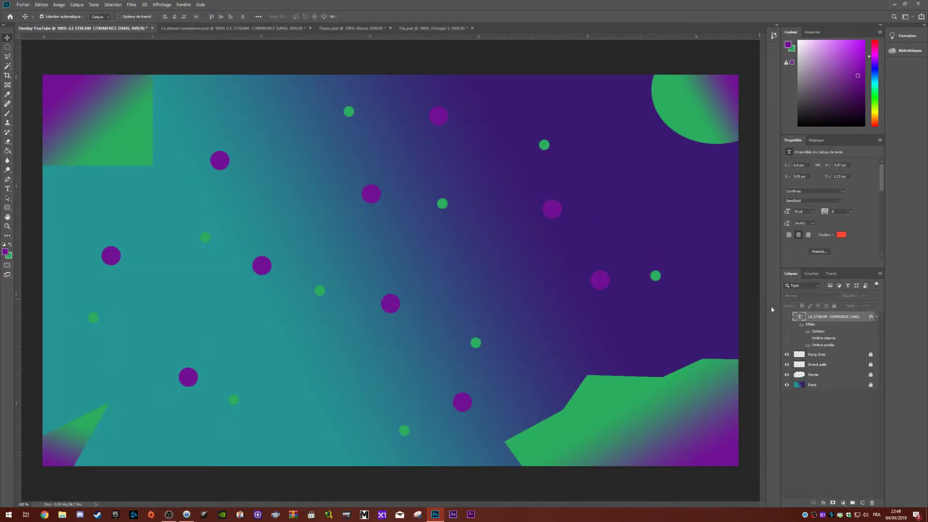
left_click(787, 317)
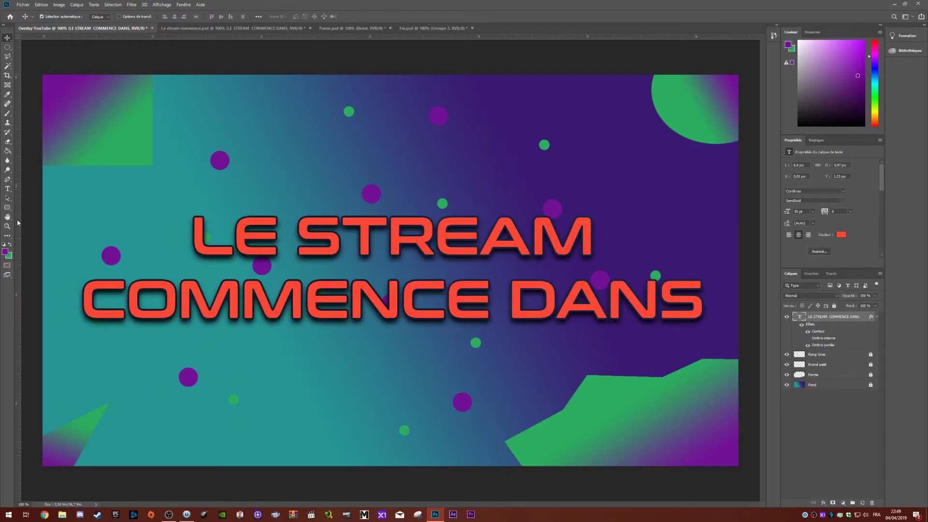
Step: Recolour the entire LE STREAM COMMENCE DANS text to green #2aae5f, sampled from the upper-left corner shape
left_click(7, 188)
left_click(279, 237)
left_click(289, 16)
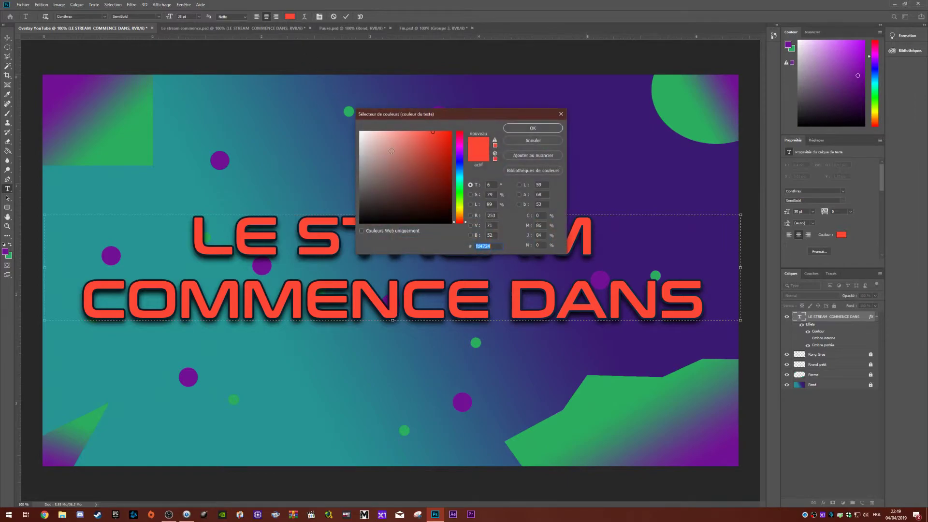
left_click(151, 151)
left_click(511, 128)
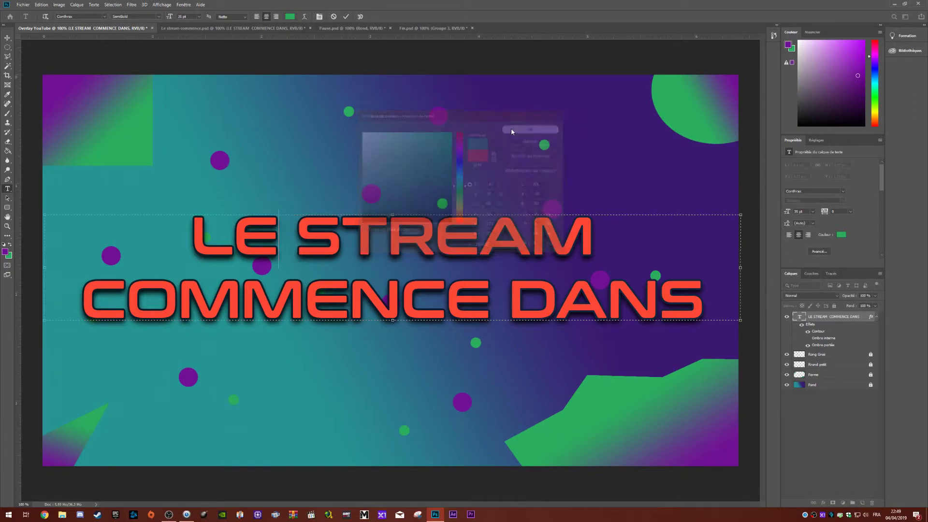
key("ctrl+a")
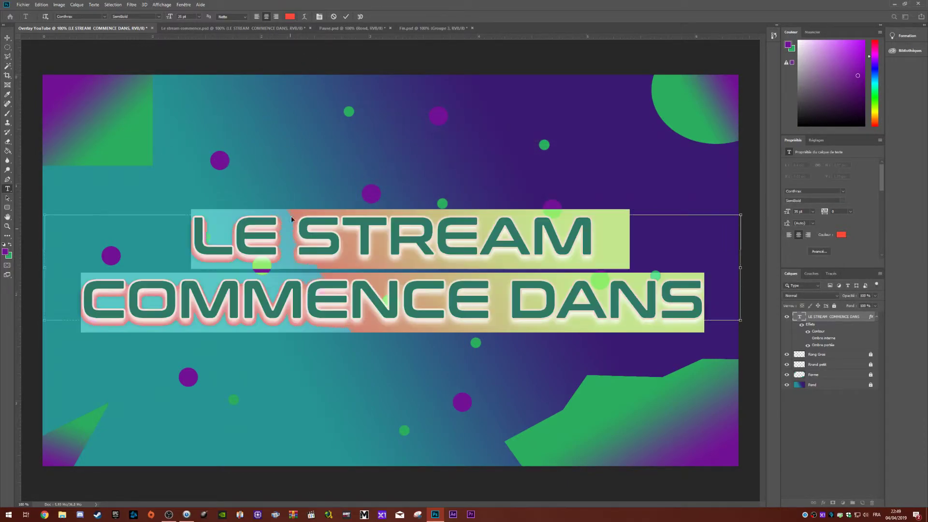
left_click(290, 17)
left_click(143, 159)
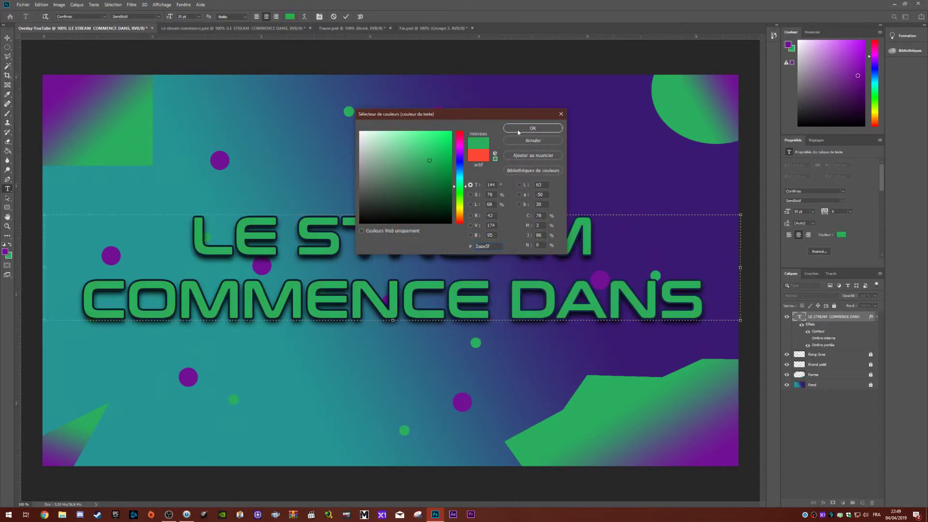
left_click(533, 131)
left_click(343, 239)
left_click(672, 313)
left_click(828, 433)
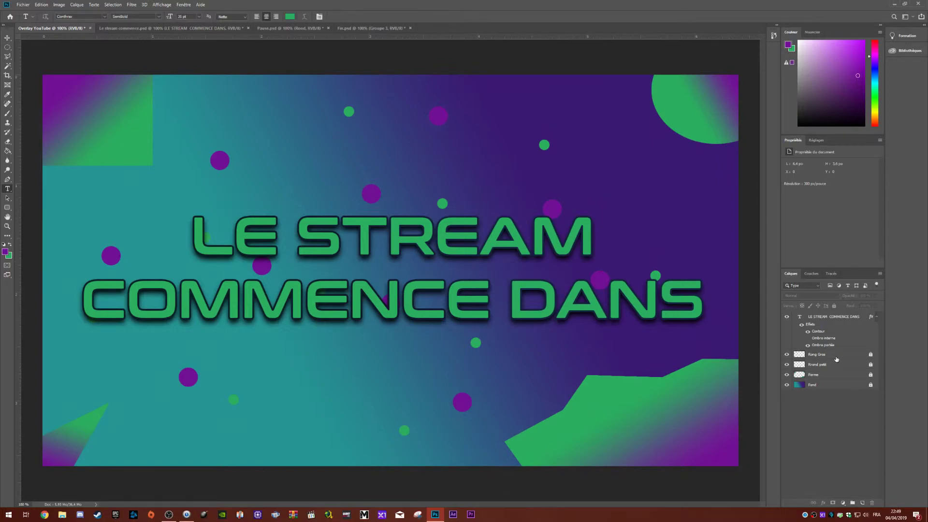
Step: In the text layer's Contour style, set the gradient's 100 % colour stop to teal #269492, sampled from the background
right_click(818, 318)
left_click(736, 189)
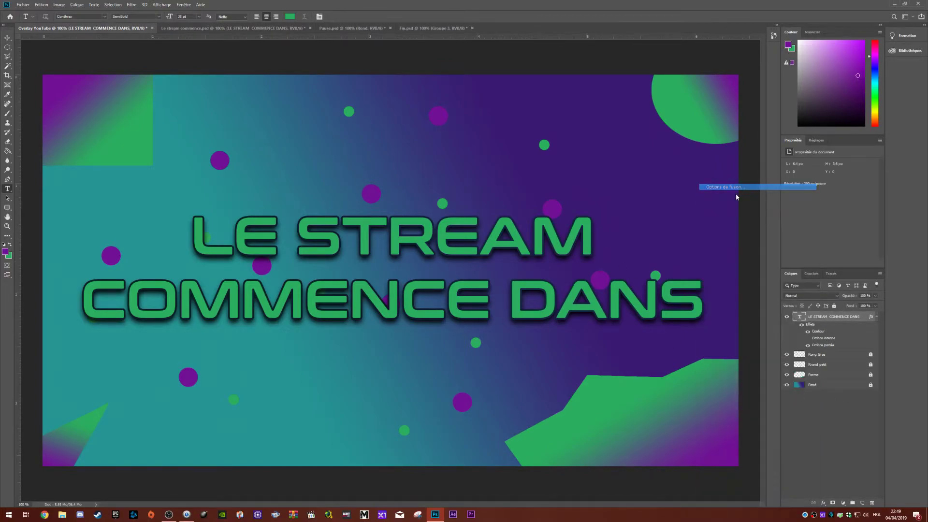
left_click(305, 275)
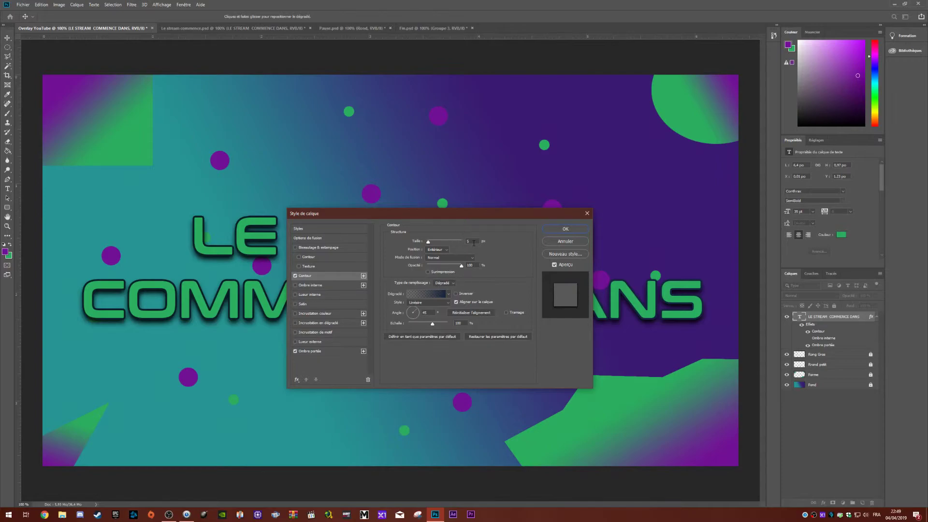
left_click_drag(440, 213, 566, 101)
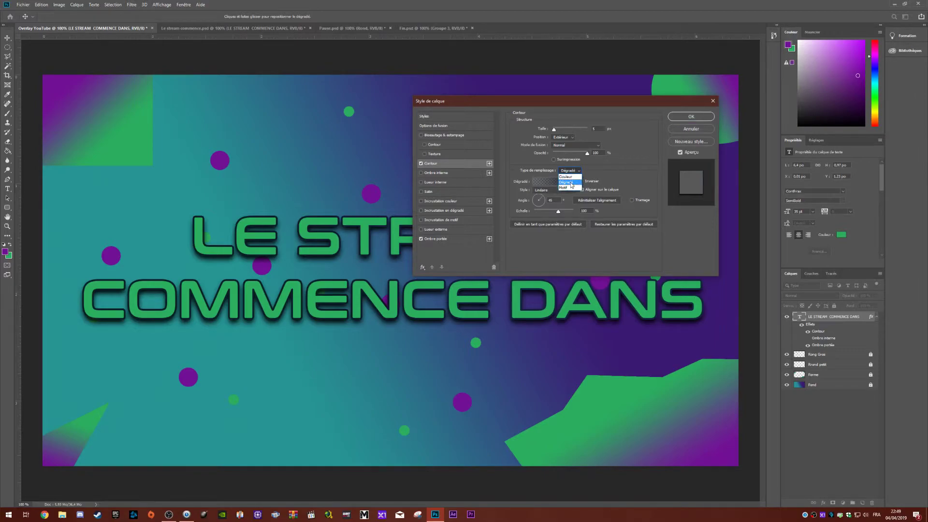
left_click(556, 182)
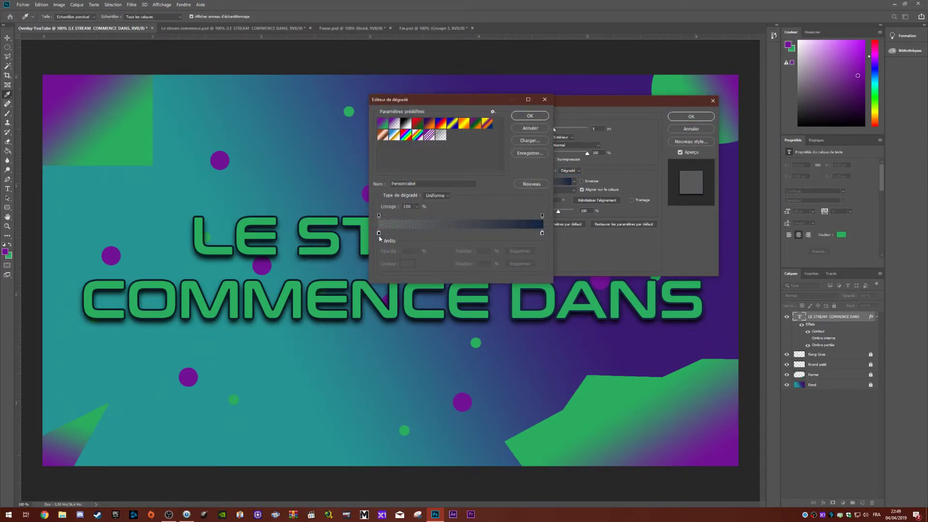
left_click(379, 233)
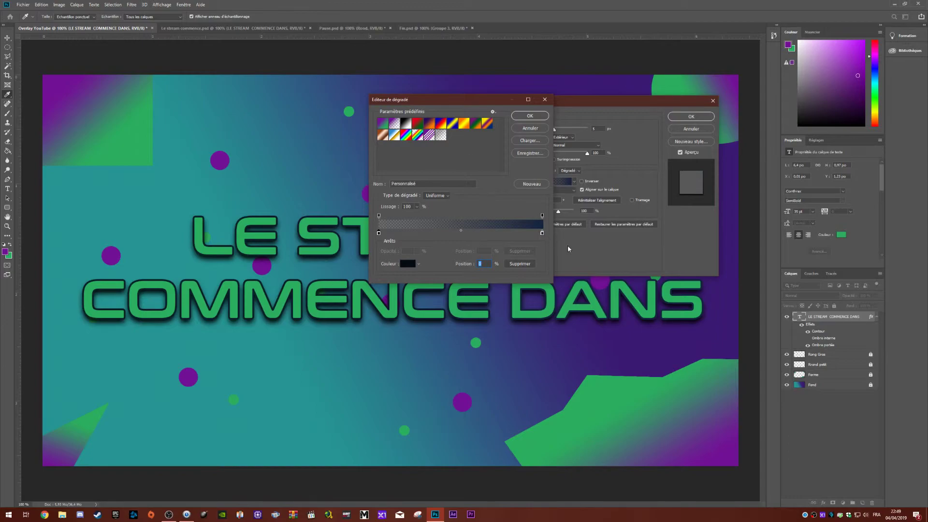
left_click(542, 234)
left_click(405, 265)
left_click(51, 409)
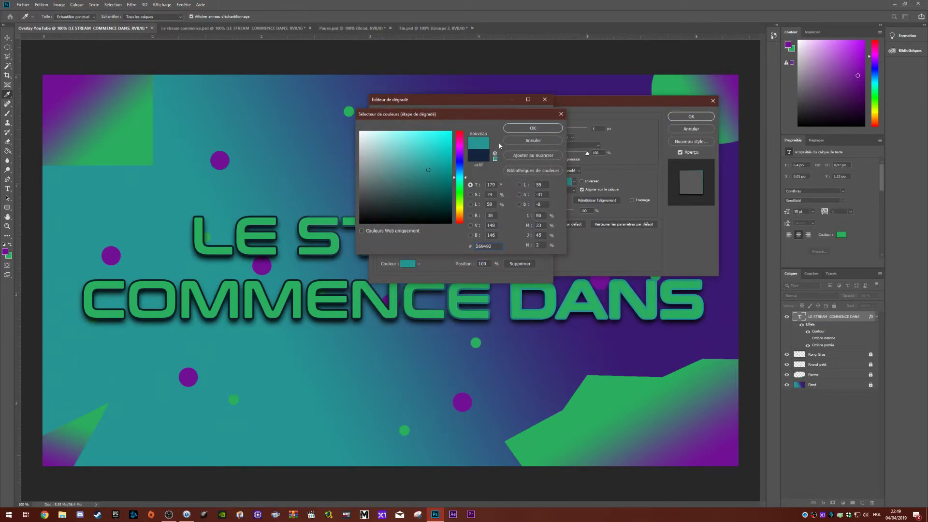
left_click(528, 129)
Step: Set the stroke gradient's 0 % colour stop to dark purple #3b1a72 from the background, and apply the layer style
left_click(379, 233)
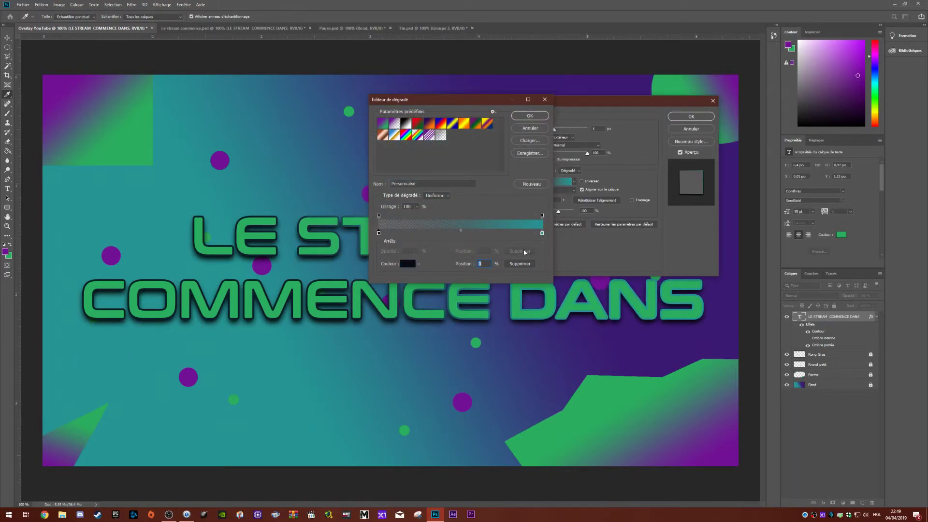
left_click(406, 265)
left_click(626, 97)
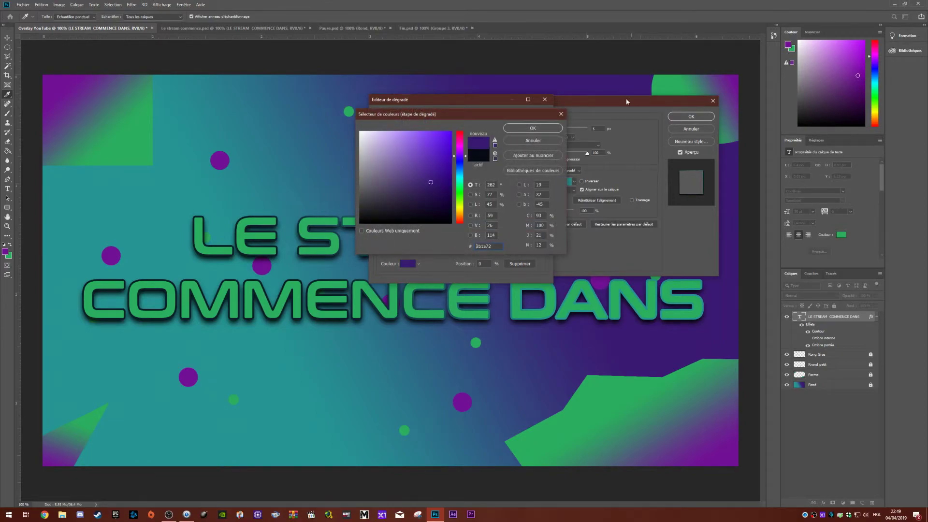
left_click(536, 131)
left_click(530, 116)
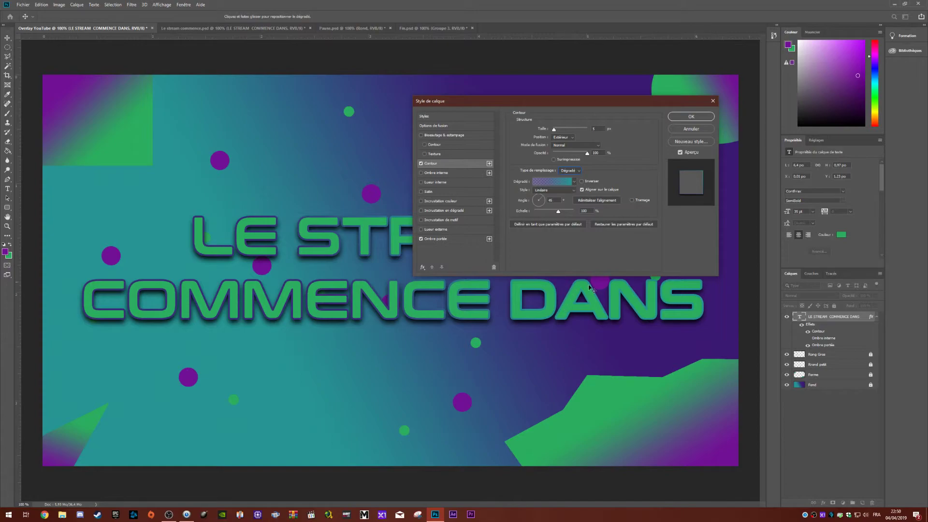
left_click(433, 239)
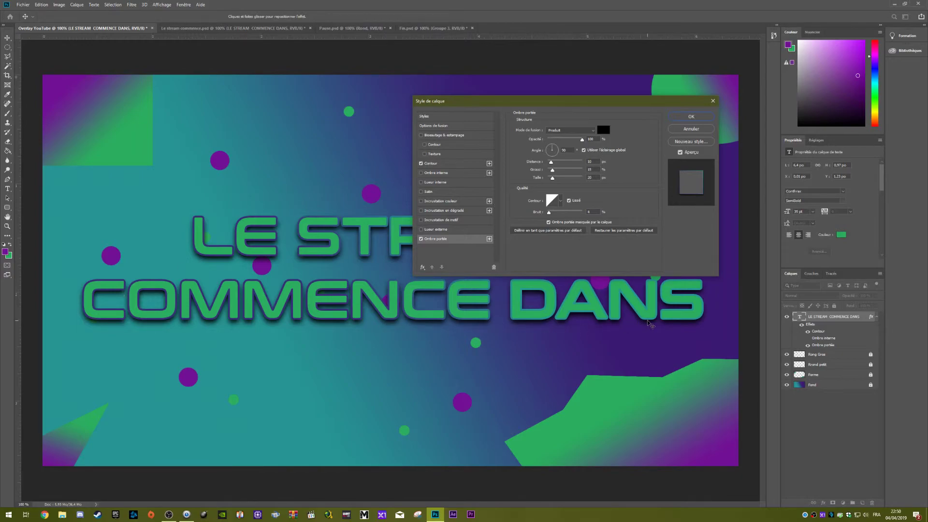
left_click(691, 117)
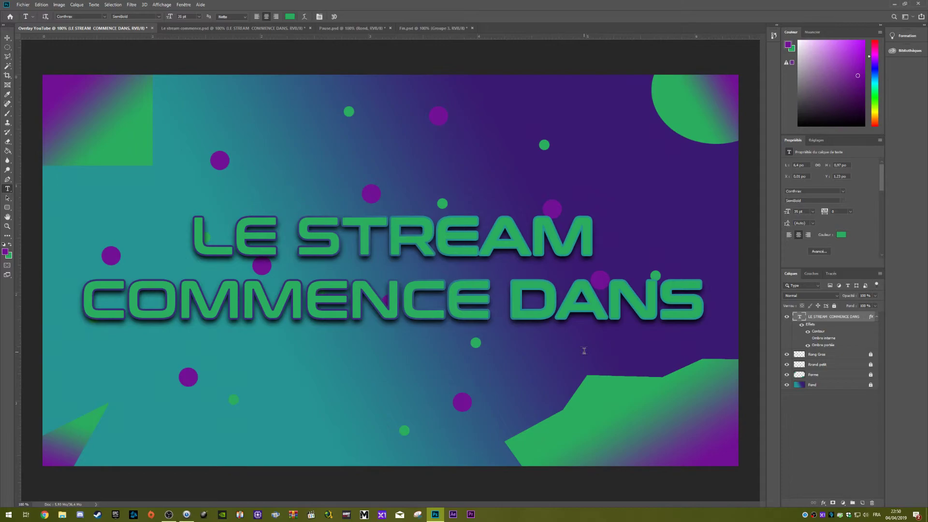
Step: Show the title text in Le stream commence.psd and compare its look with the green title in the Overlay YouTube document
key("ctrl+Tab")
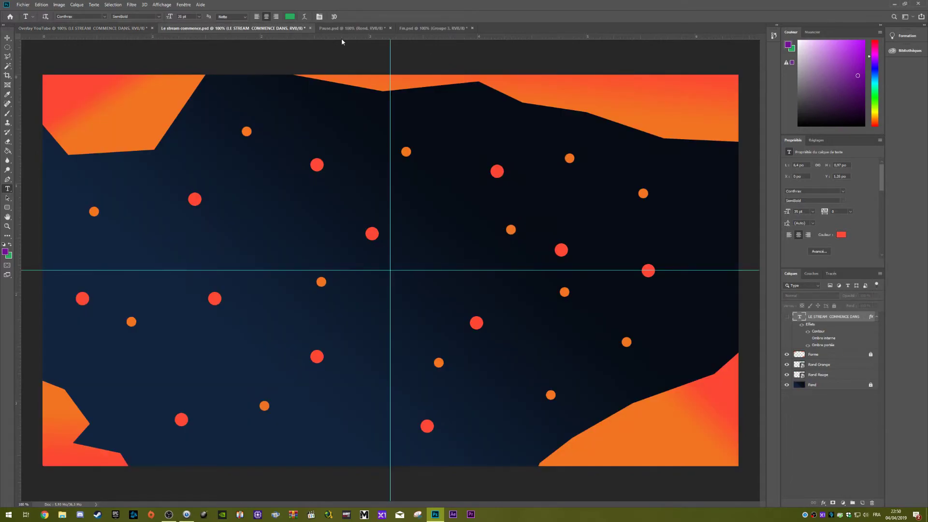
left_click(787, 317)
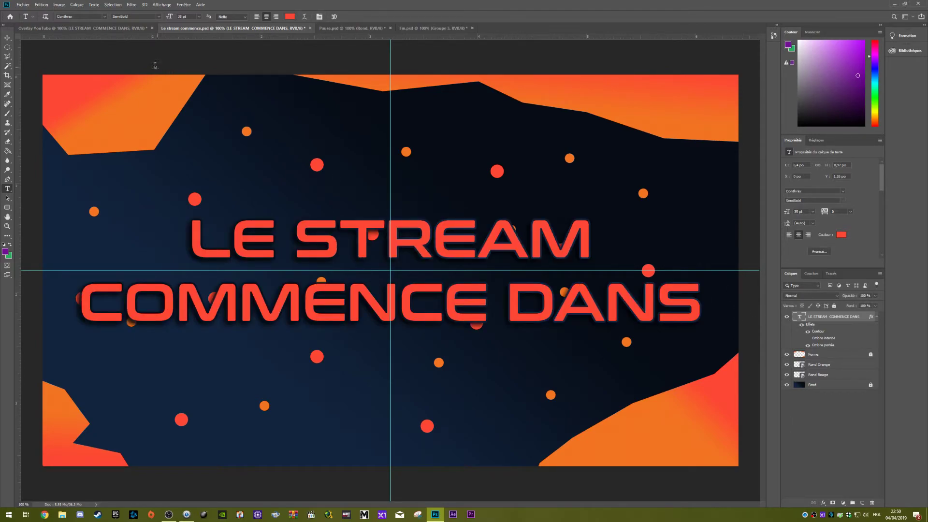
left_click(138, 28)
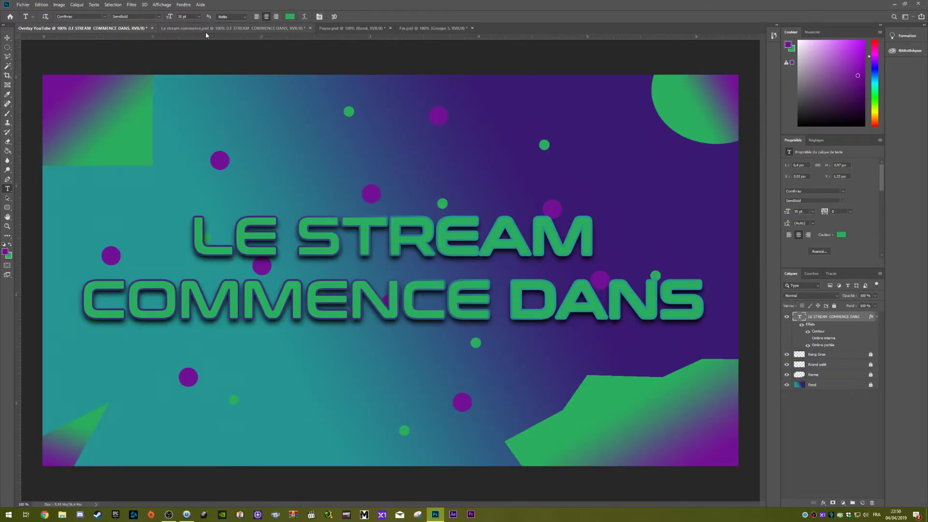
left_click(207, 29)
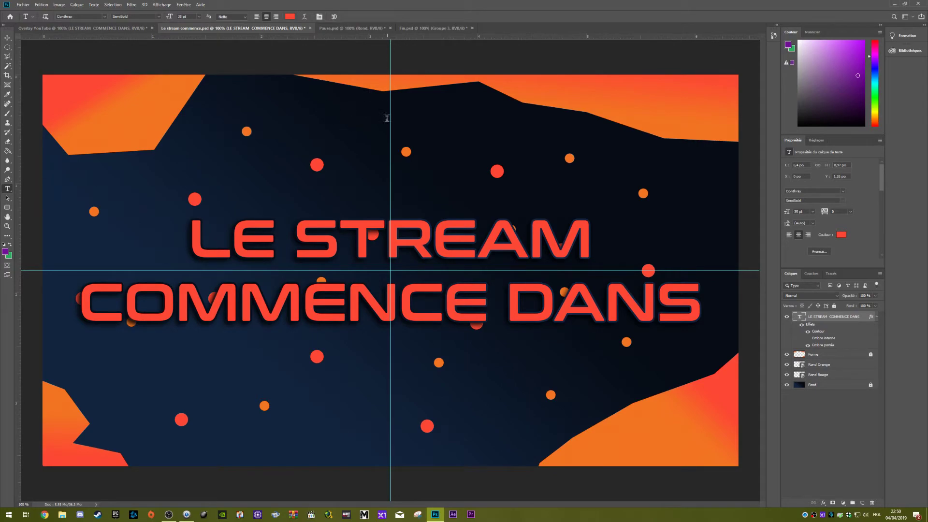
left_click(137, 29)
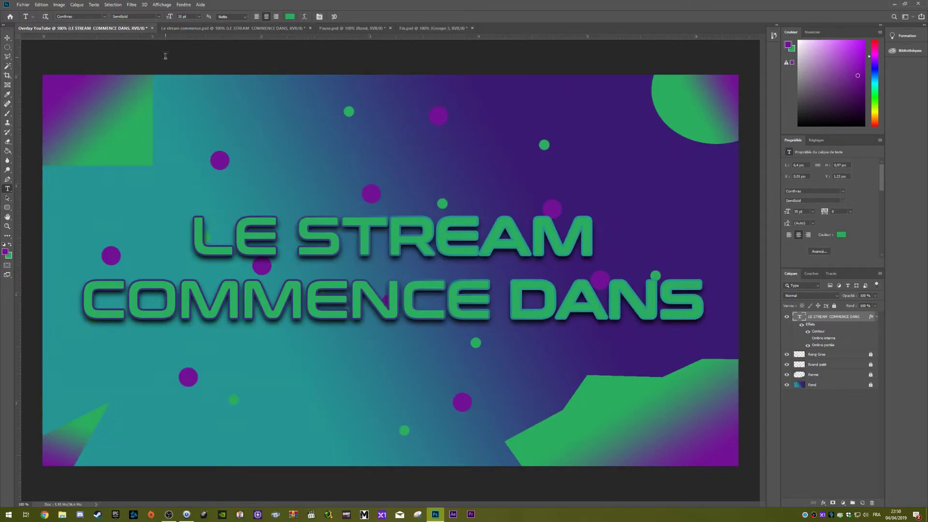
key("ctrl+r")
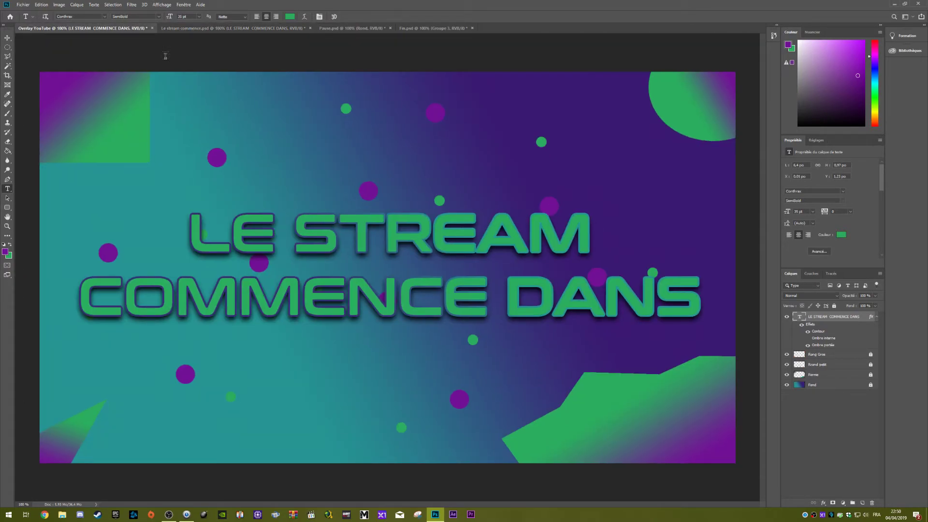
key("ctrl+r")
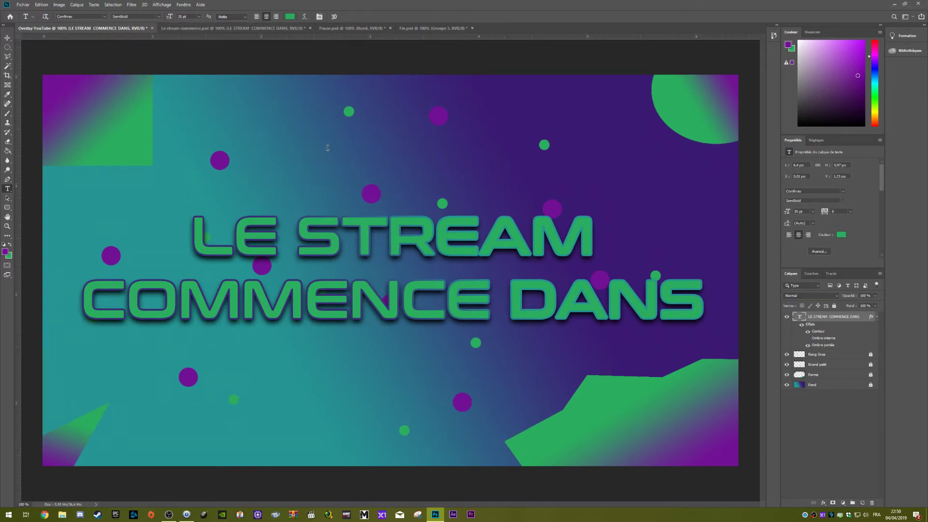
Step: Move the LE STREAM COMMENCE DANS title down and to the left, away from the canvas centre
left_click(385, 232)
left_click_drag(374, 195, 327, 255)
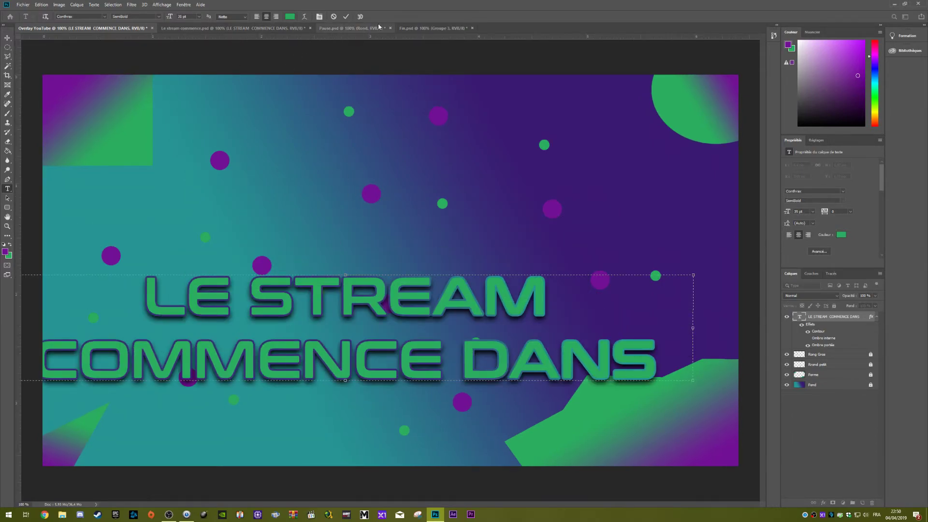
left_click(346, 17)
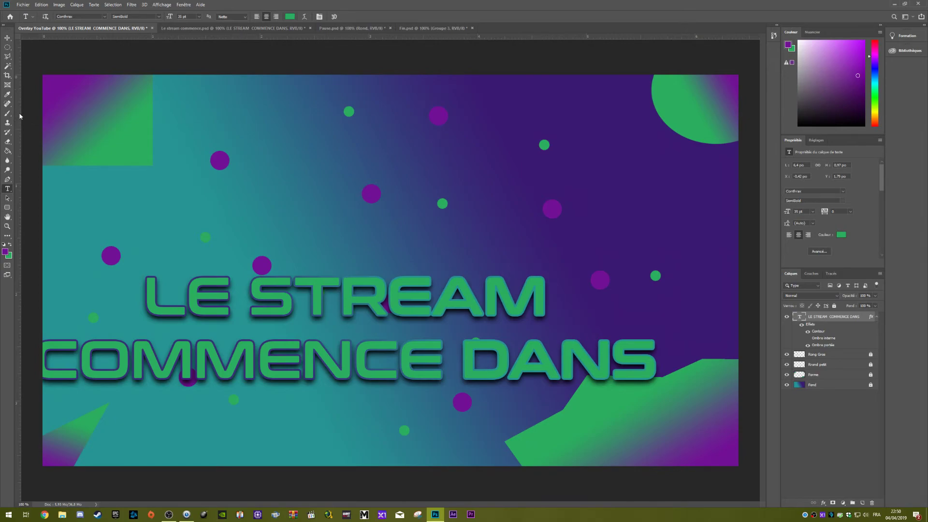
Step: Add a vertical and a horizontal guide through the canvas centre and centre the LE STREAM COMMENCE DANS title on their intersection
left_click_drag(17, 116, 392, 143)
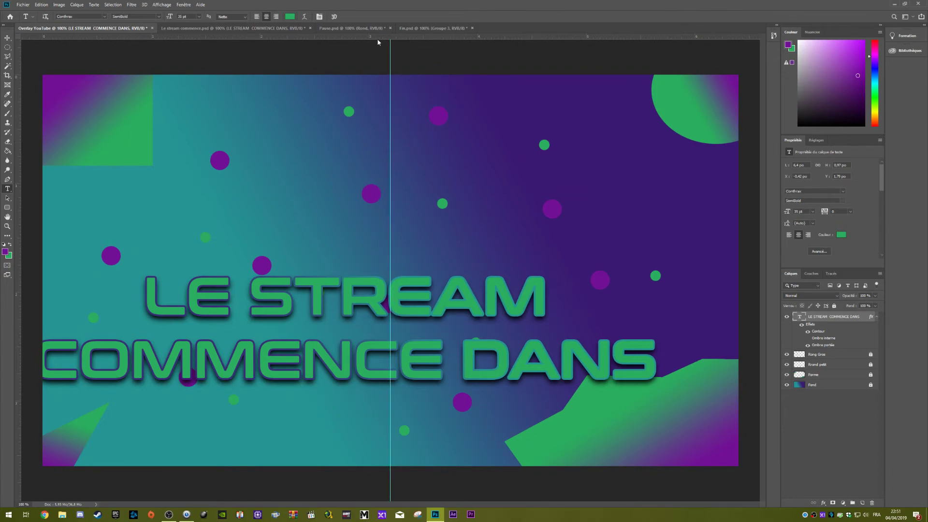
left_click_drag(378, 37, 401, 195)
left_click(371, 278)
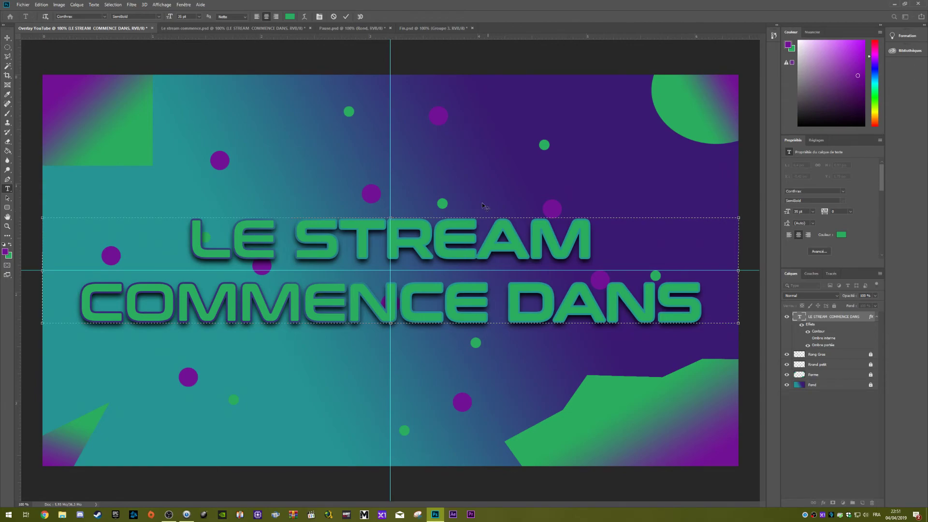
key("ctrl+Return")
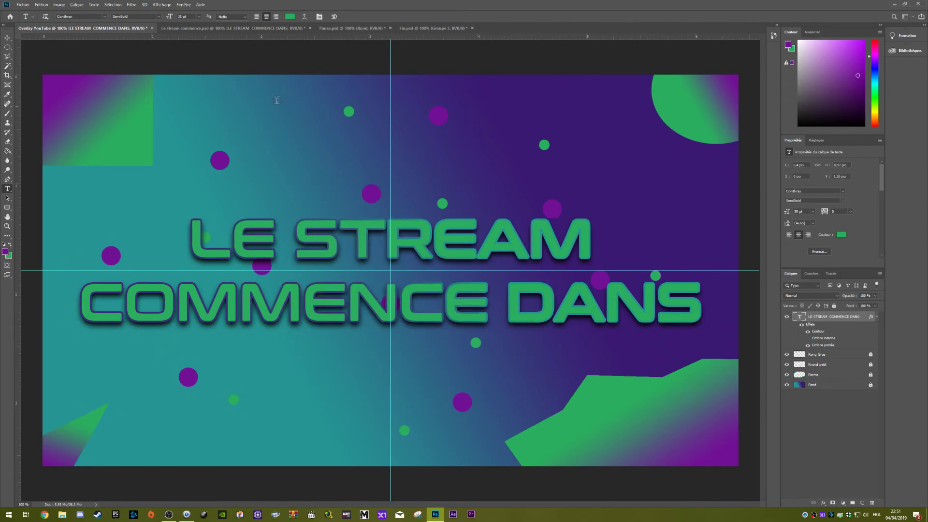
Step: Save the document as Overlay YouTube.psd in the Photoshop folder on the Stream (D:) drive, with compatibility maximised
left_click(22, 5)
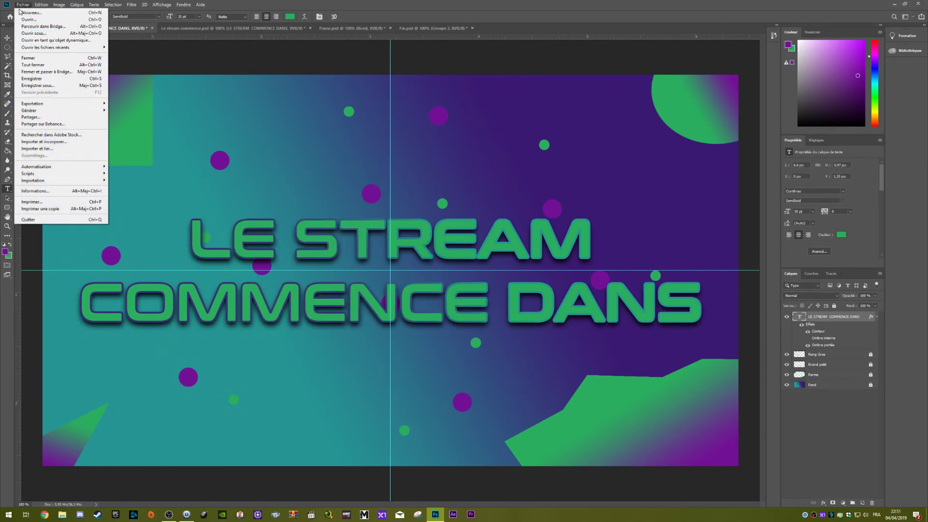
left_click(37, 85)
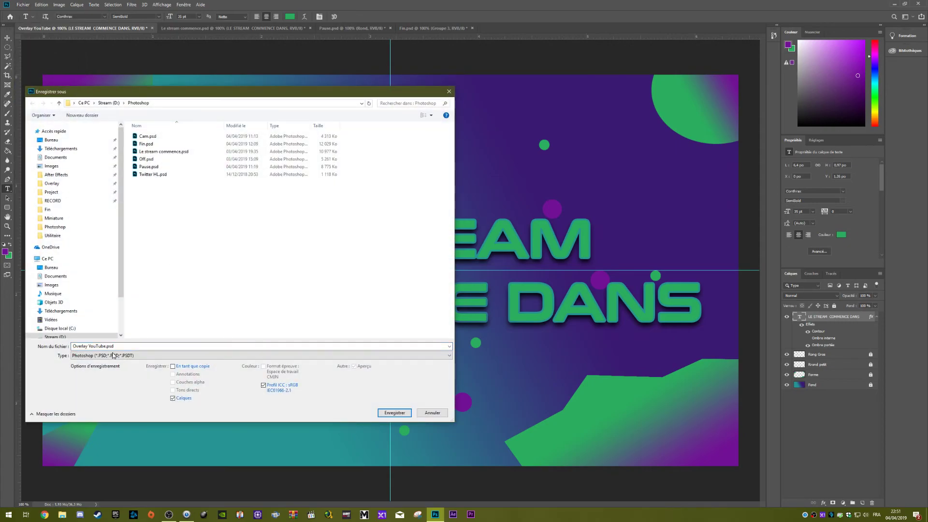
left_click(395, 412)
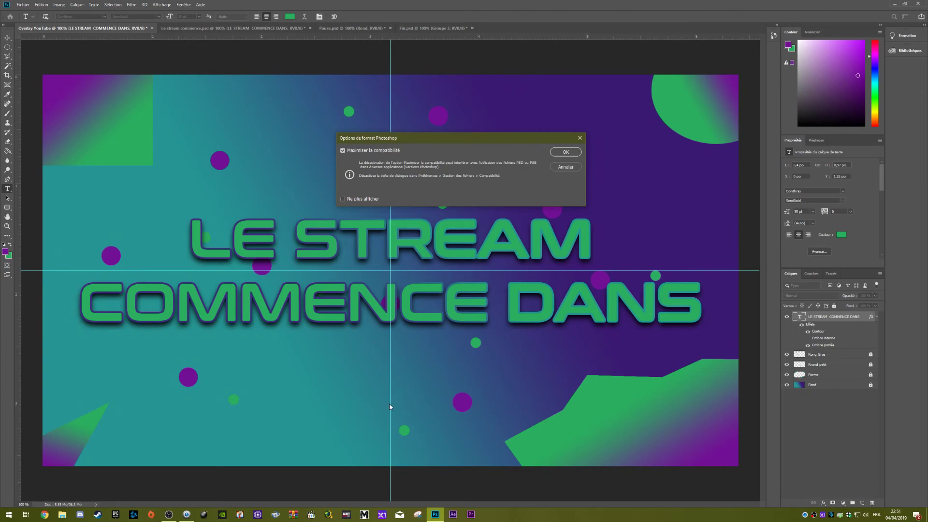
left_click(566, 153)
Step: Export the overlay as a PNG named Overlay YouTube.png into the Photoshop folder on the Stream (D:) drive
left_click(23, 4)
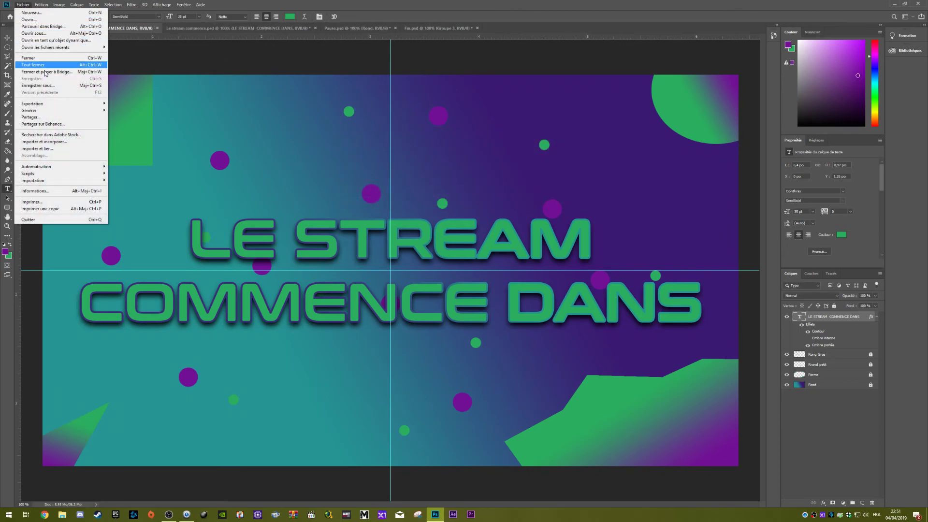
mouse_move(38, 104)
left_click(121, 103)
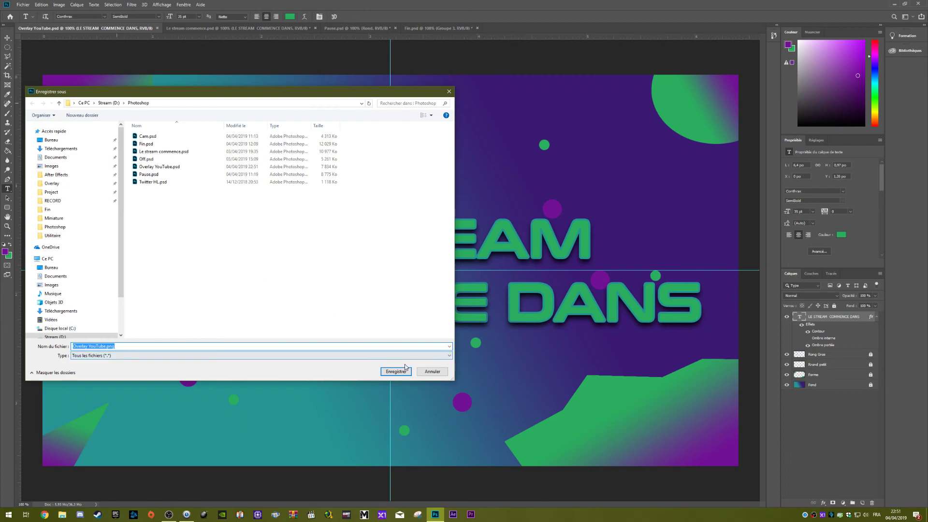
left_click(397, 371)
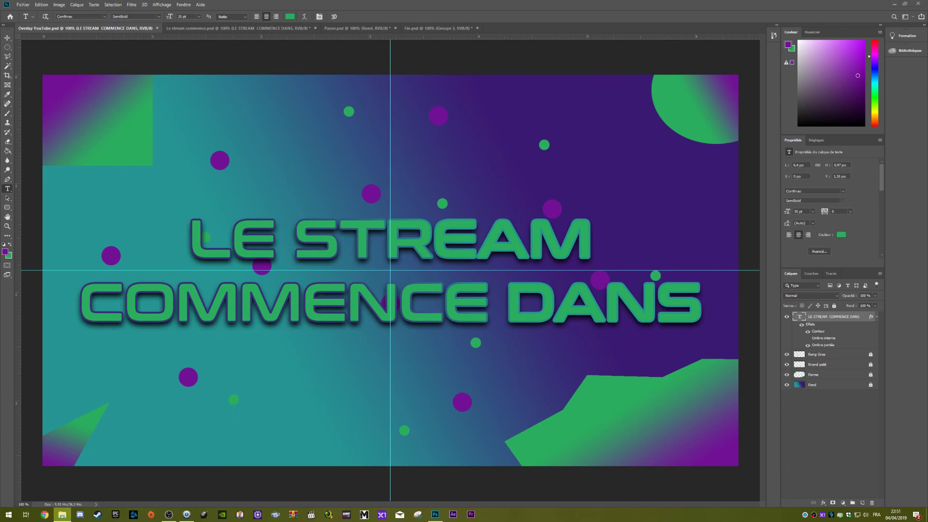
Step: View the exported Overlay YouTube.png from File Explorer in Photos, and close both windows to return to Photoshop
left_click(62, 515)
double_click(239, 77)
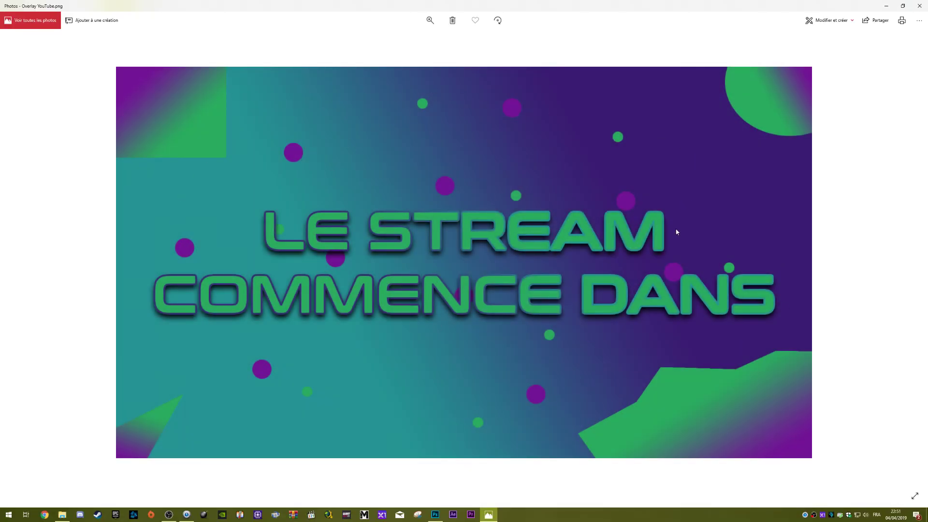
left_click(919, 6)
left_click(918, 4)
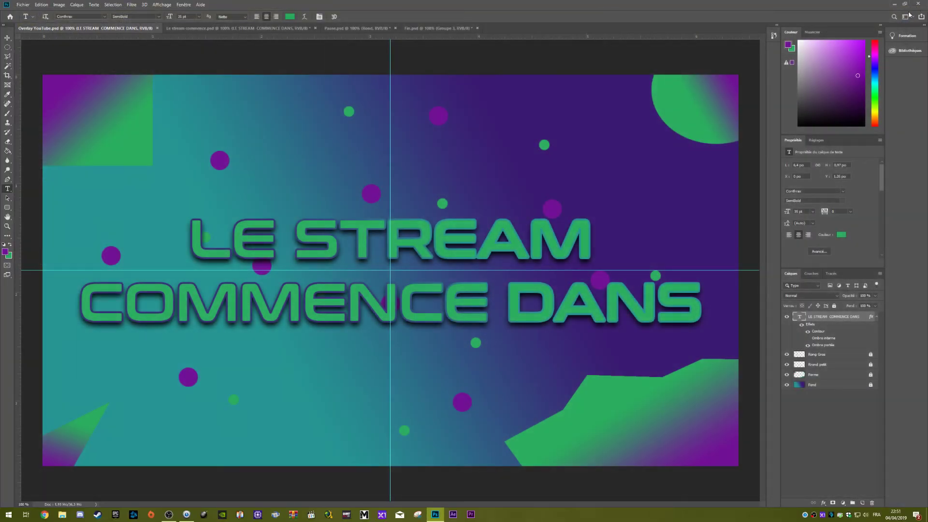